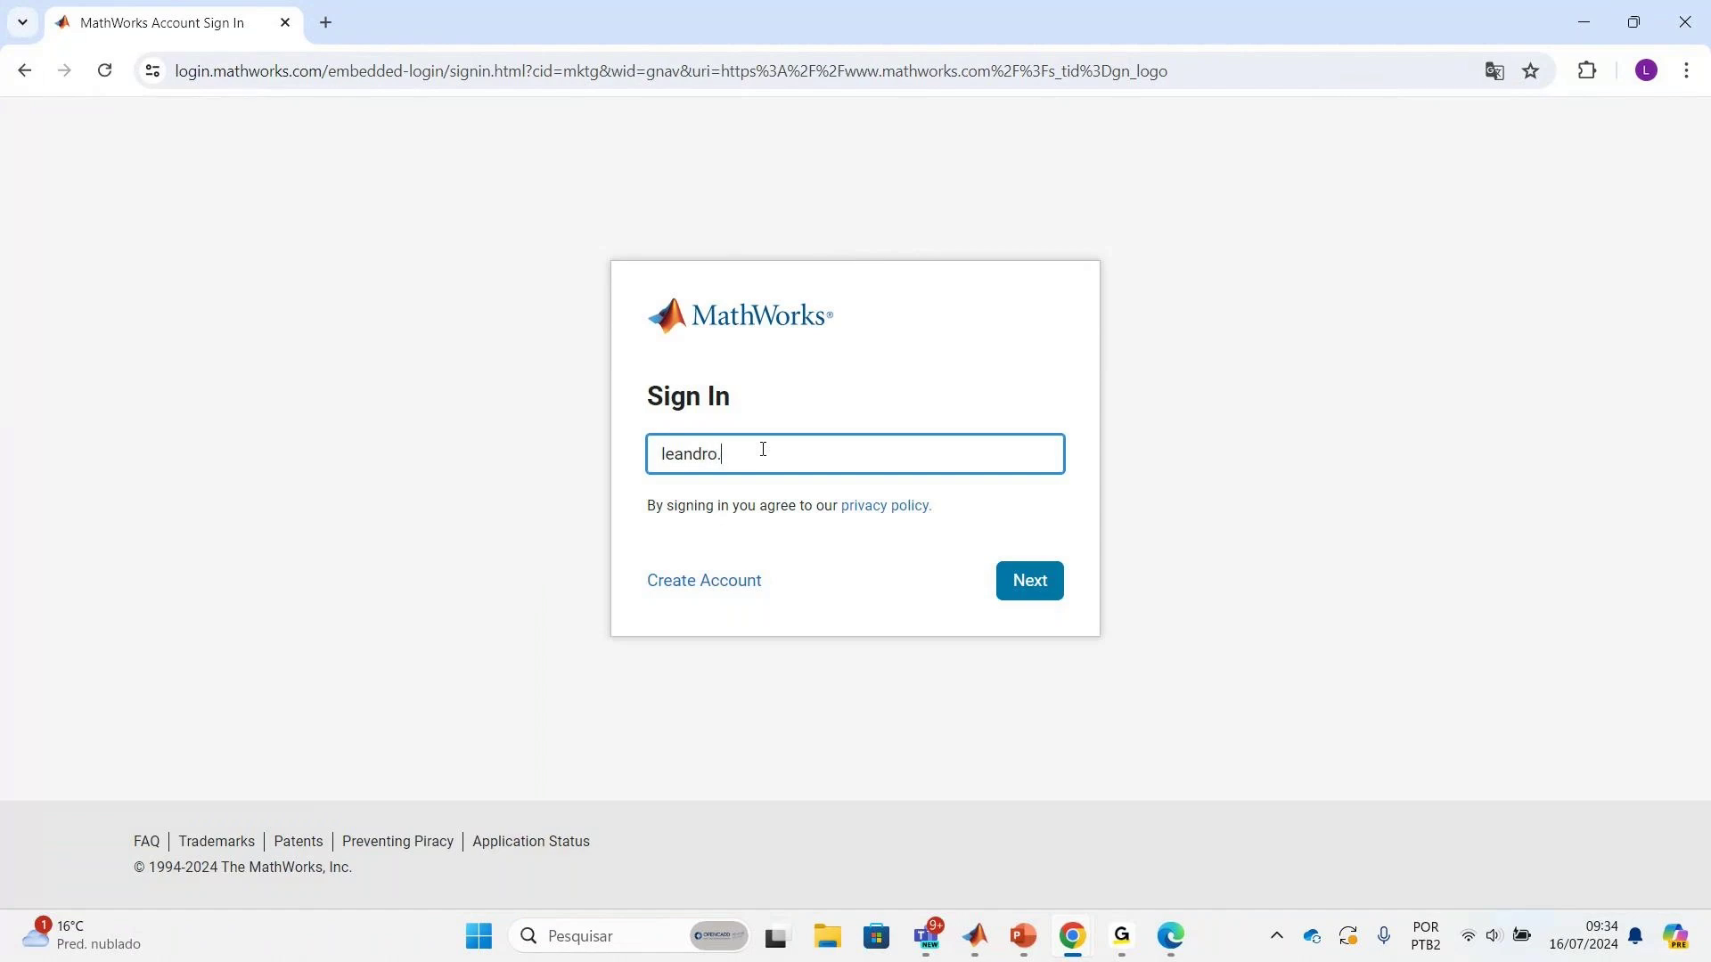
Step: Submit the account e-mail on the MathWorks sign-in page and turn off the option to stay signed in
{"action": "type", "text": "@opencadd.eng.br"}
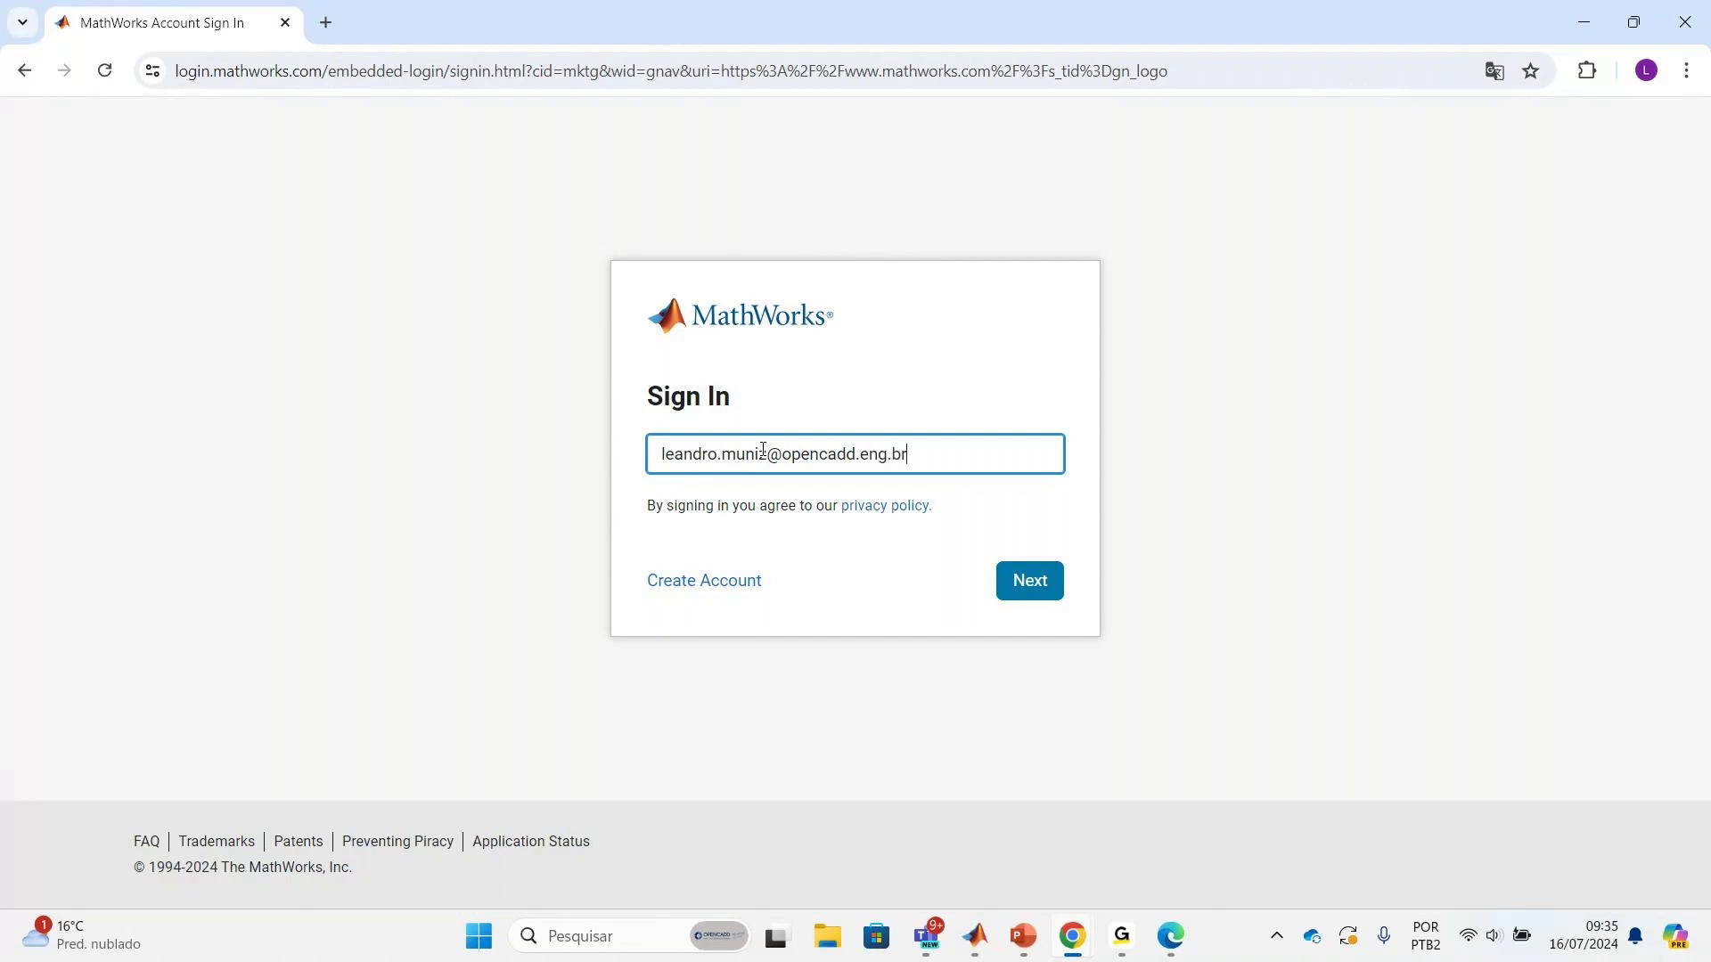
{"action": "key", "text": "Return"}
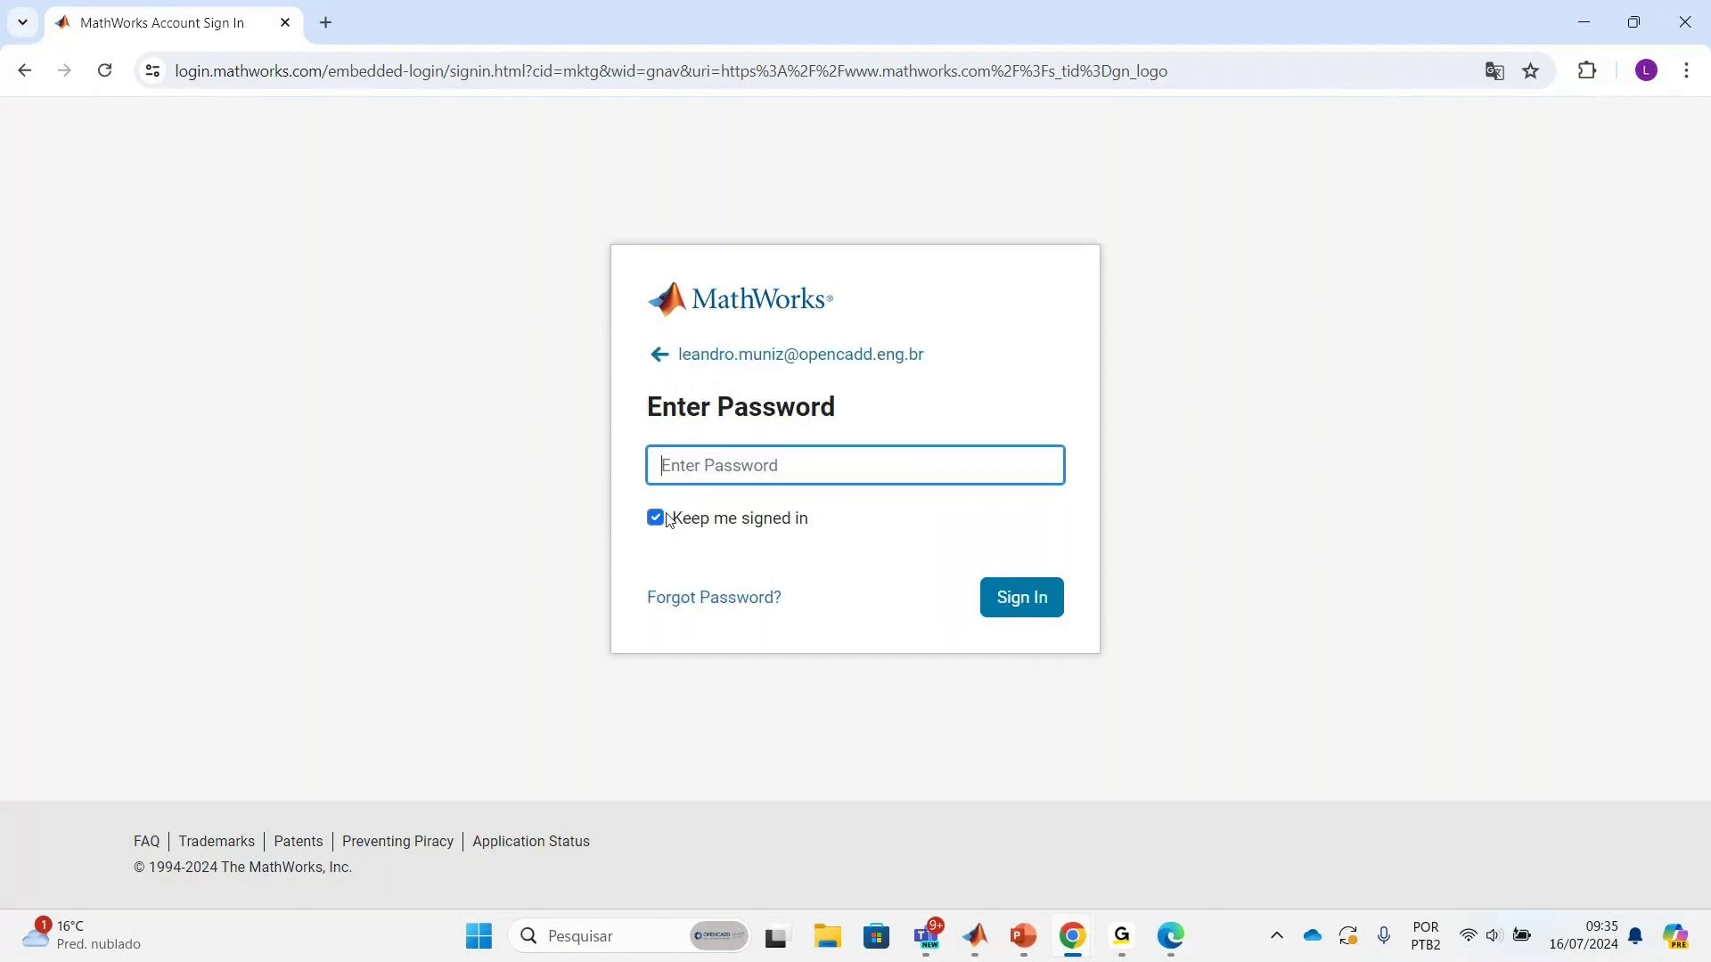
{"action": "left_click", "coordinate": [655, 518]}
Step: Try to sign in to MathWorks with the account password
{"action": "left_click", "coordinate": [769, 470]}
{"action": "type", "text": "••••••"}
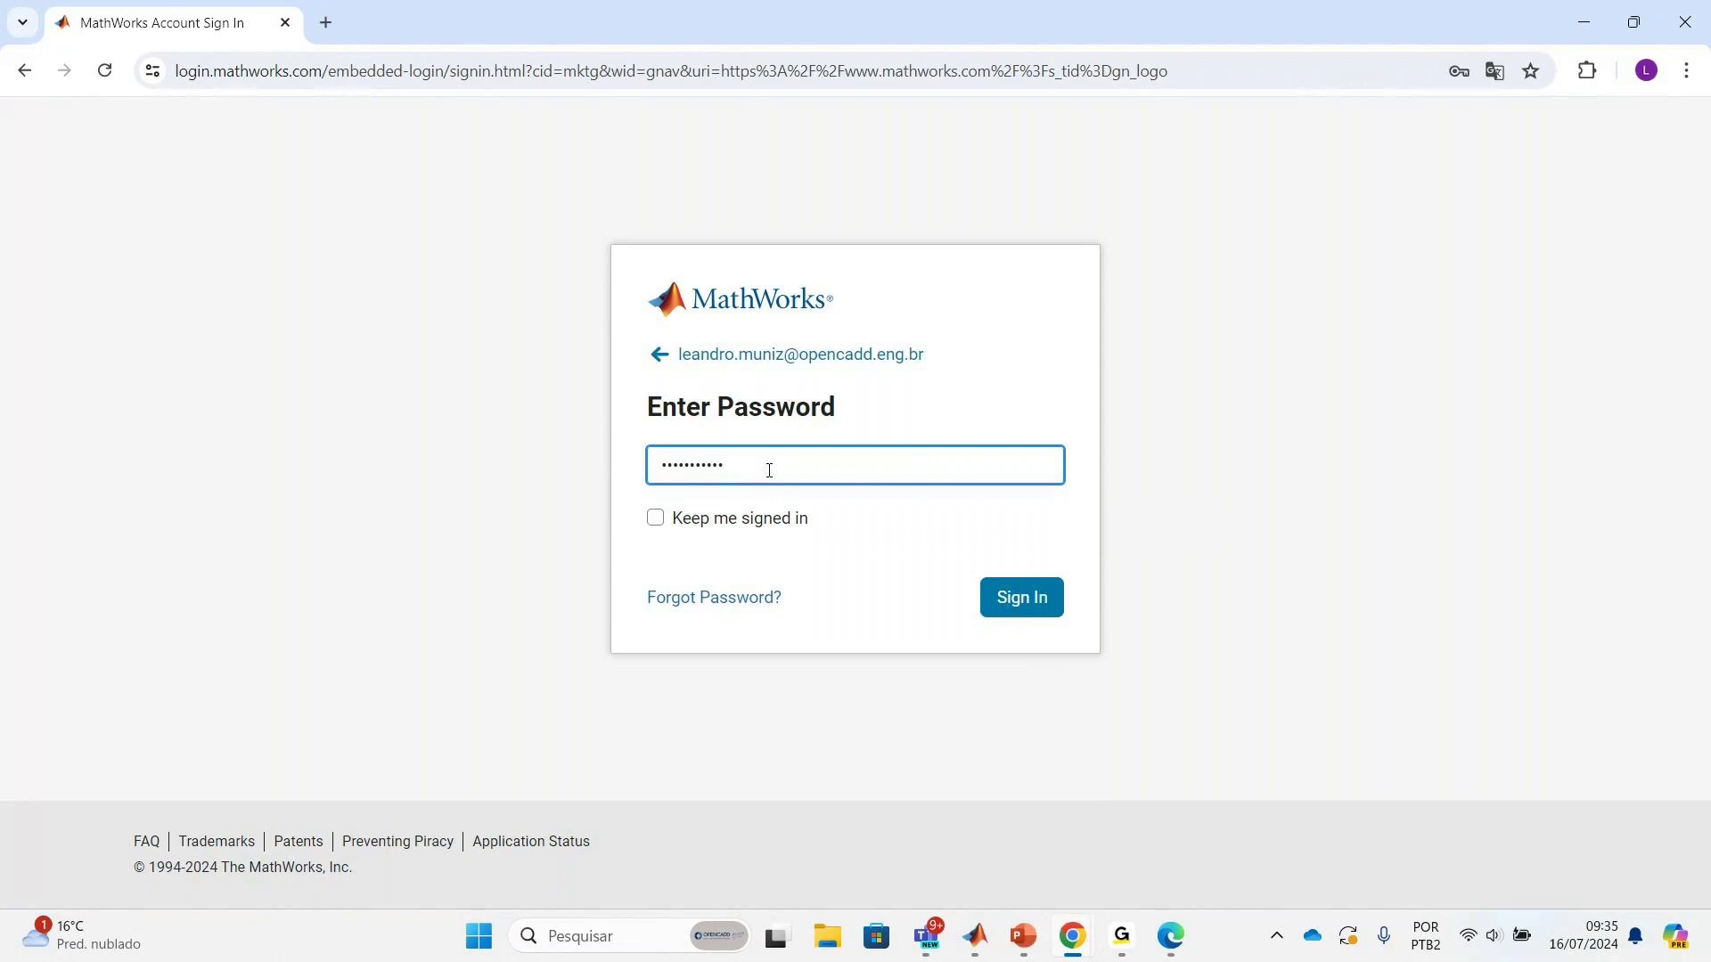
{"action": "key", "text": "Return"}
{"action": "type", "text": "•"}
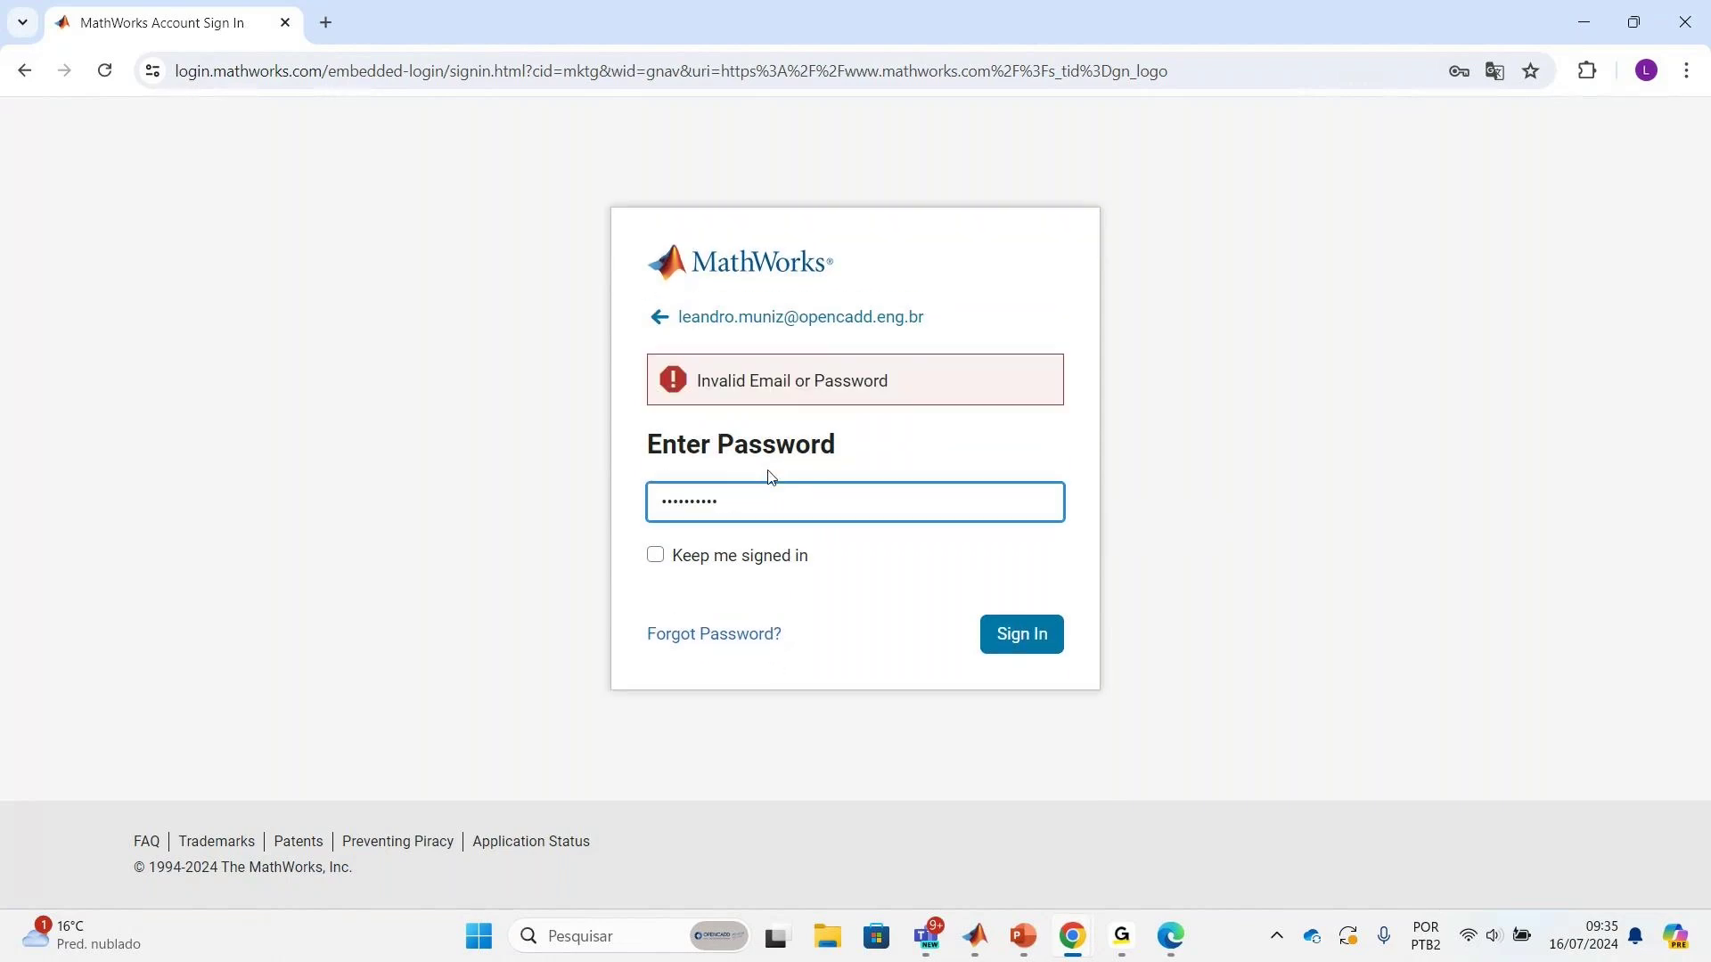
Step: Clear the password field, re-enter the account password and sign in
{"action": "key", "text": "ctrl+a"}
{"action": "key", "text": "BackSpace"}
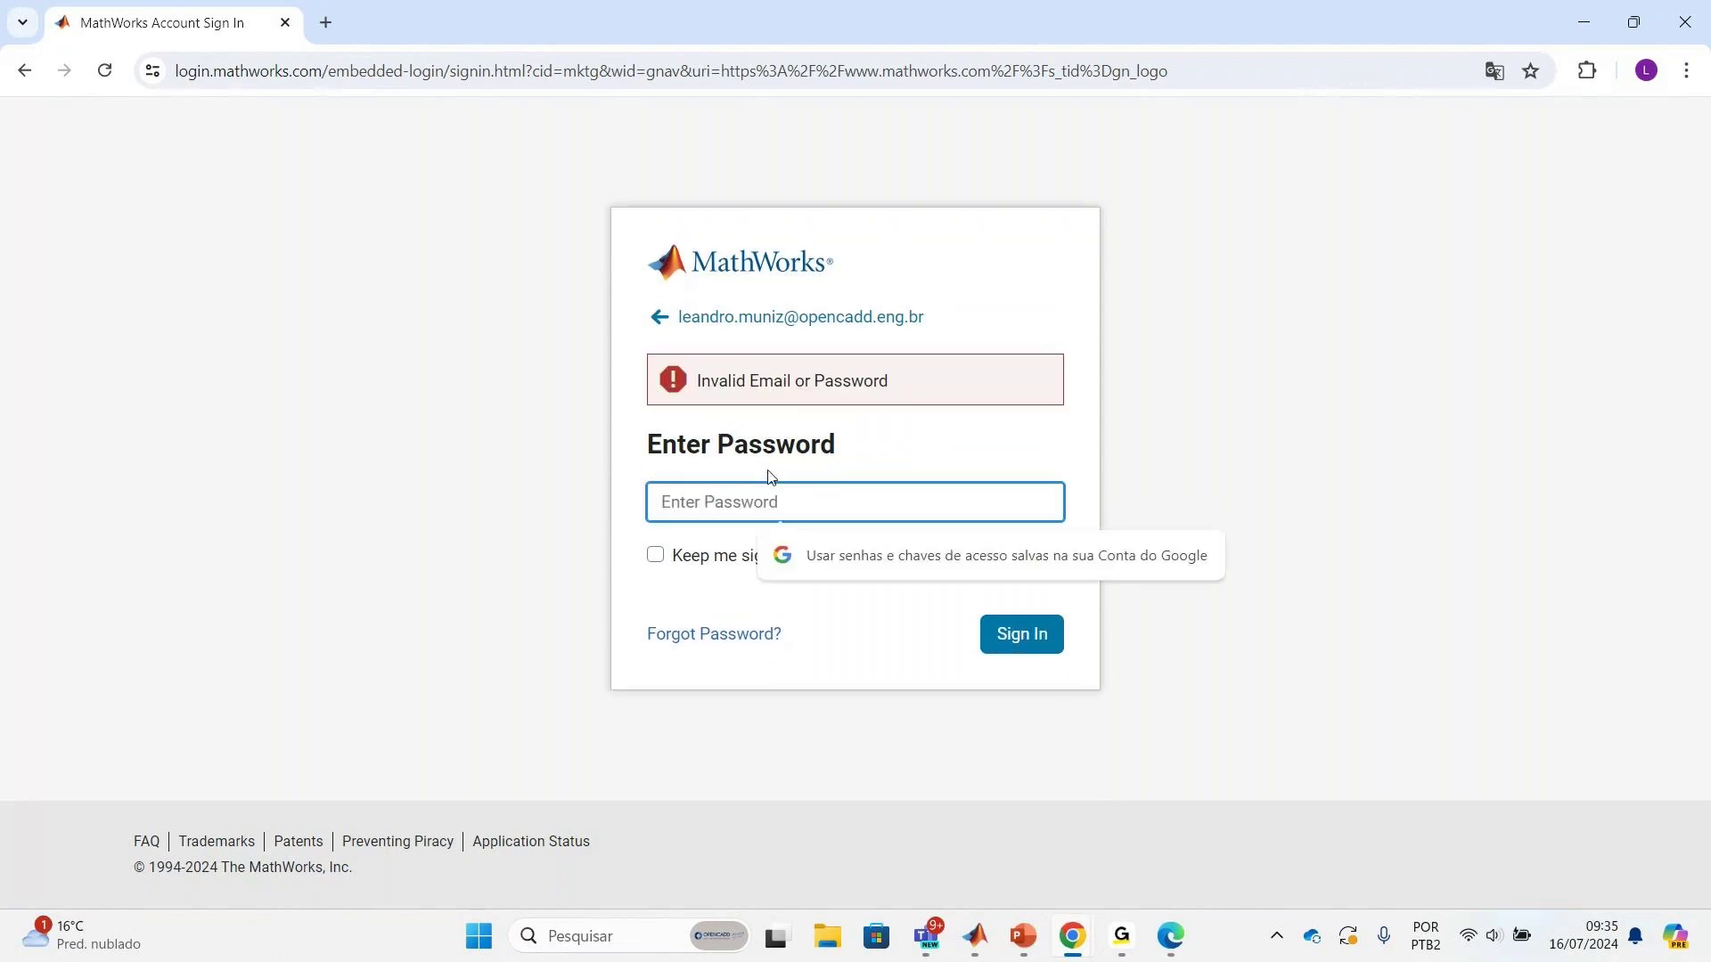
{"action": "type", "text": "•••••••"}
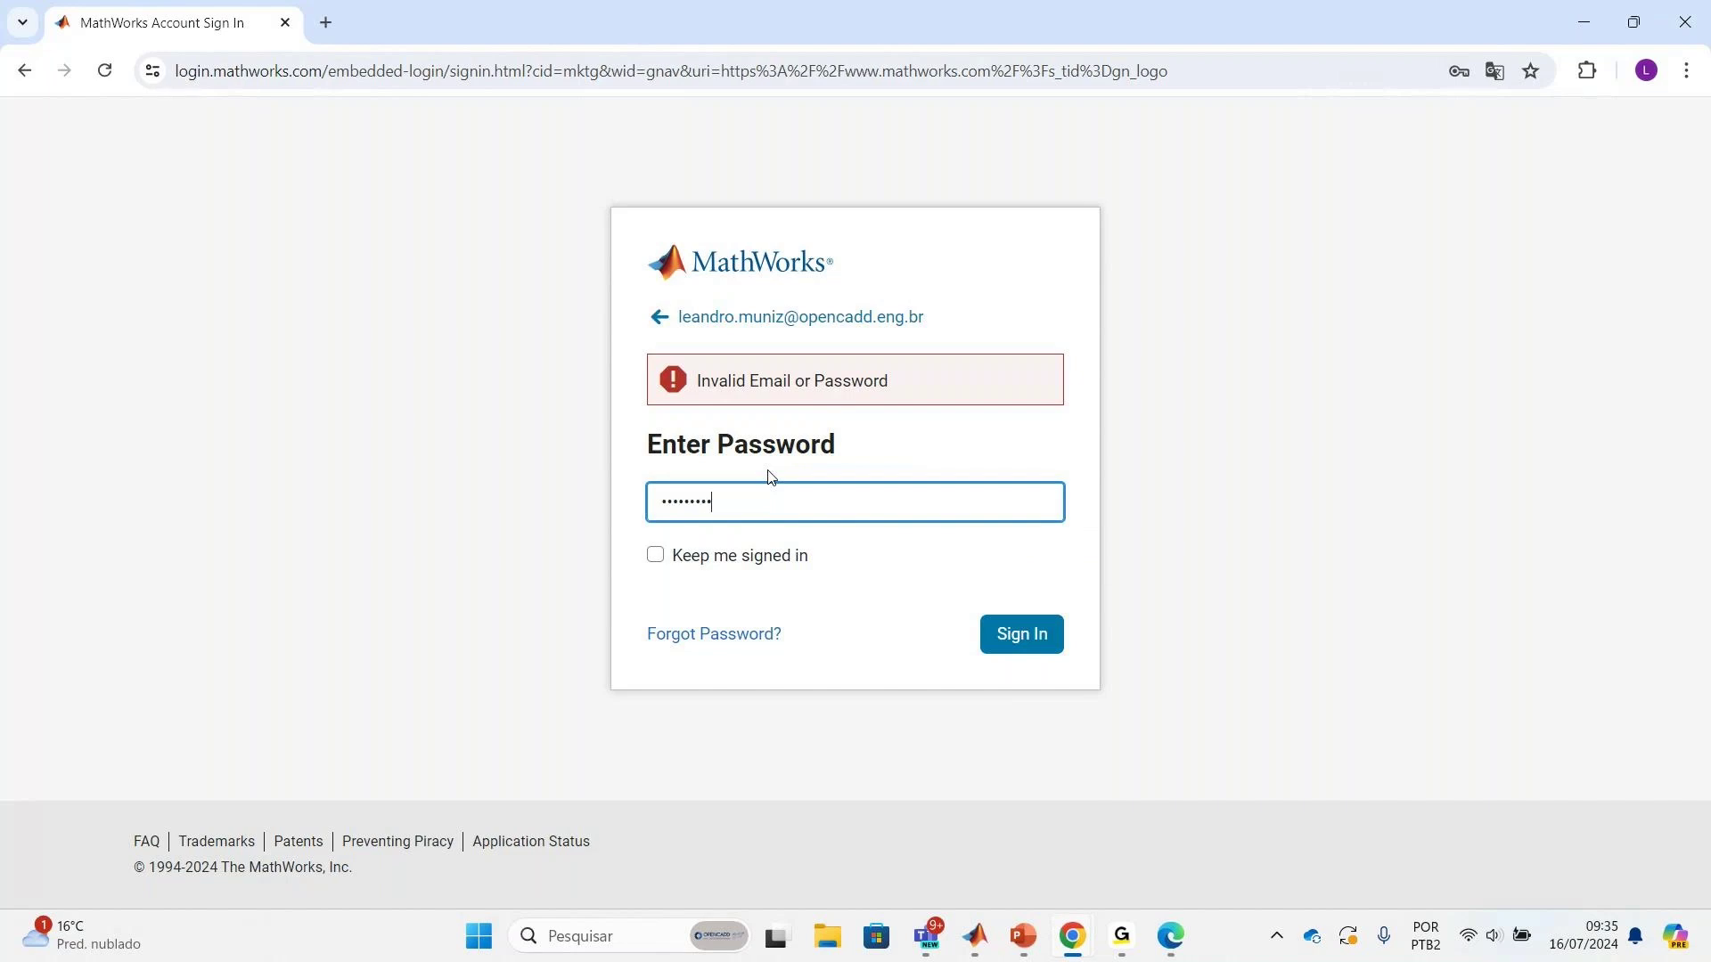
{"action": "key", "text": "Return"}
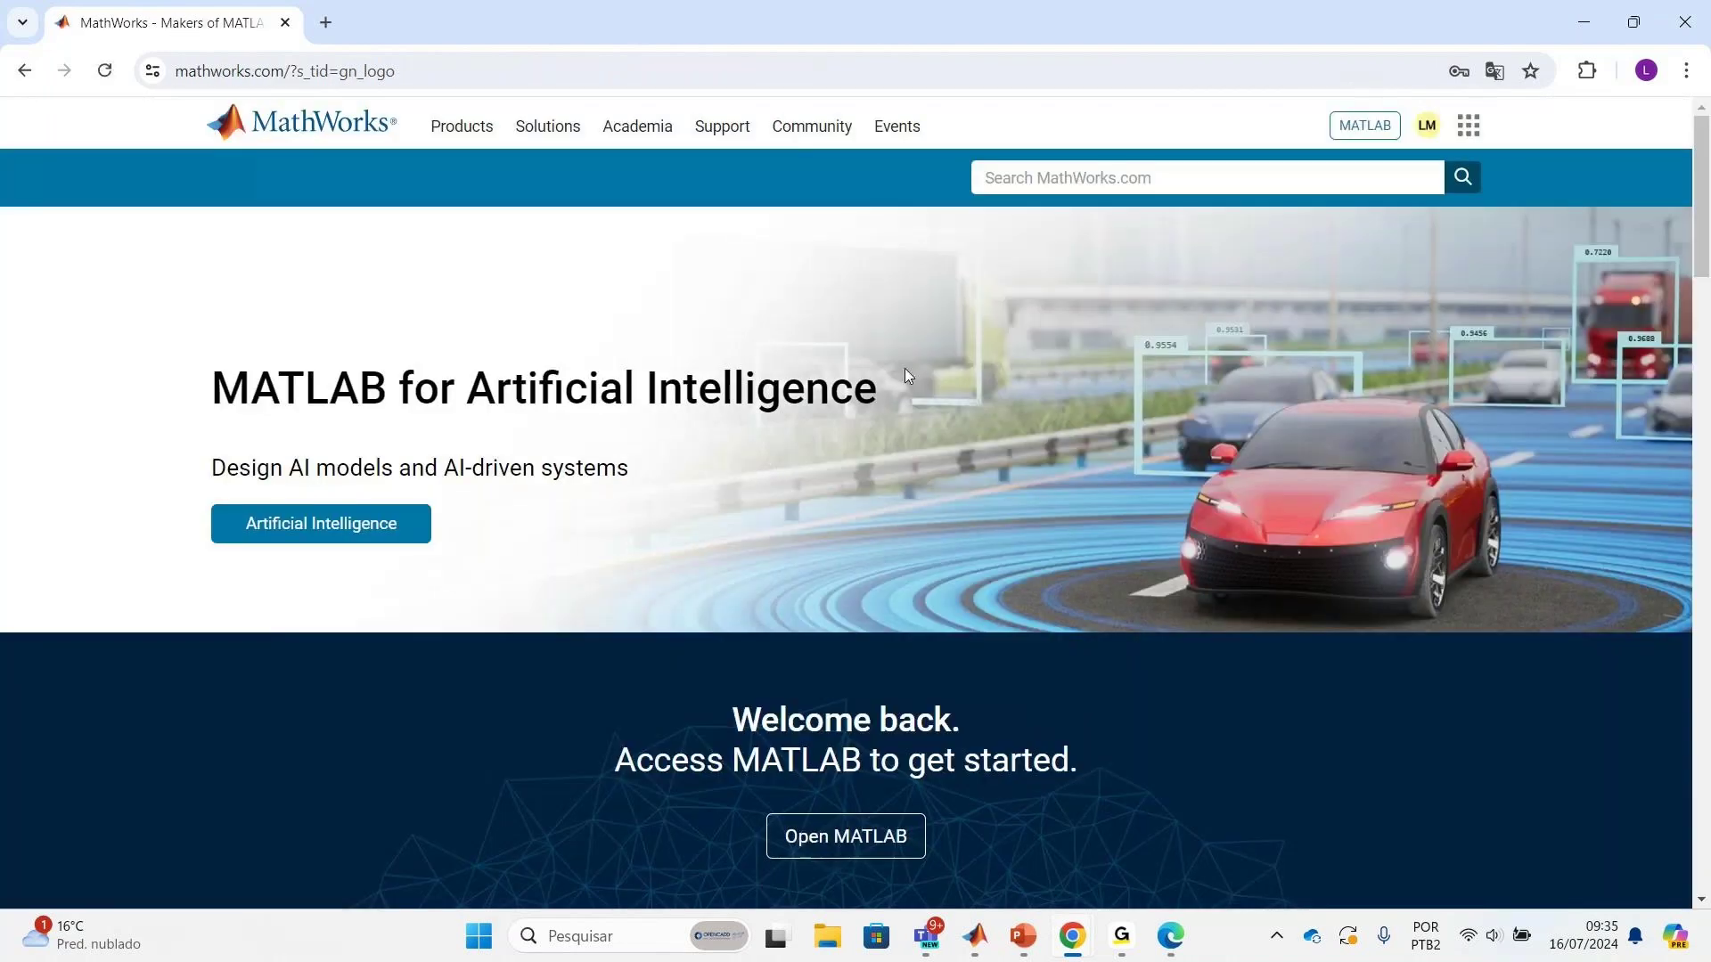
Step: Search the MathWorks site for "MATLAB Grader" and launch MATLAB Grader from its product page
{"action": "left_click", "coordinate": [1103, 179]}
{"action": "type", "text": "MA"}
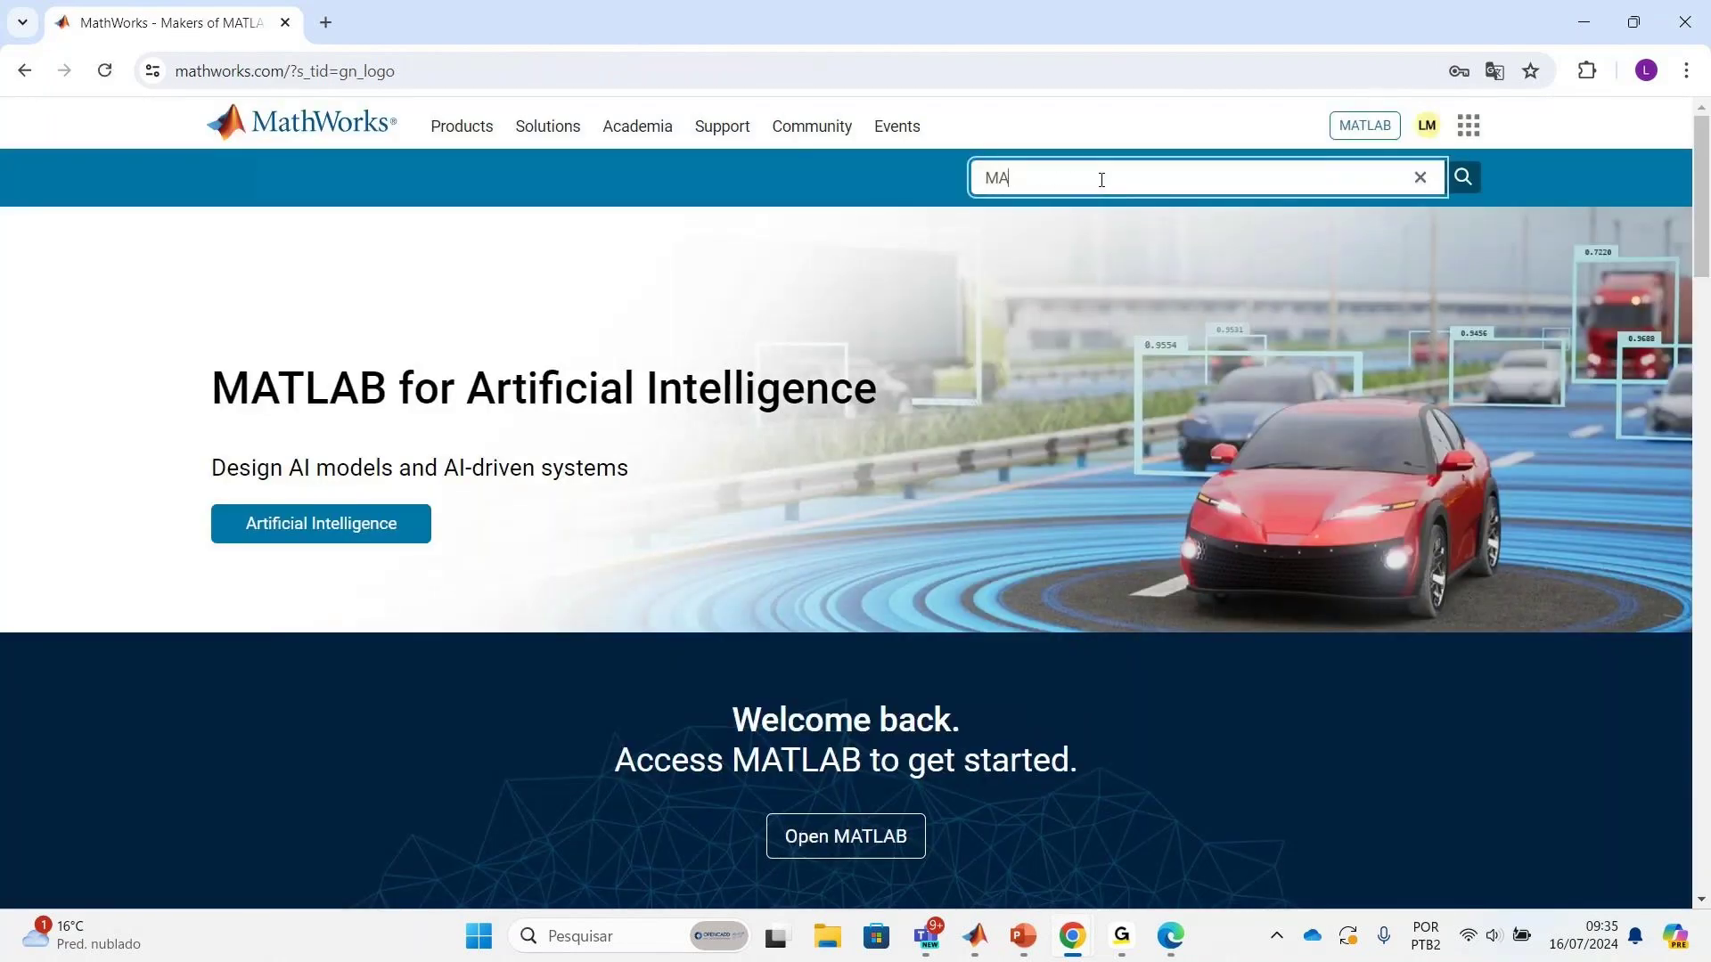
{"action": "type", "text": "TLAB"}
{"action": "type", "text": "Grader"}
{"action": "key", "text": "Return"}
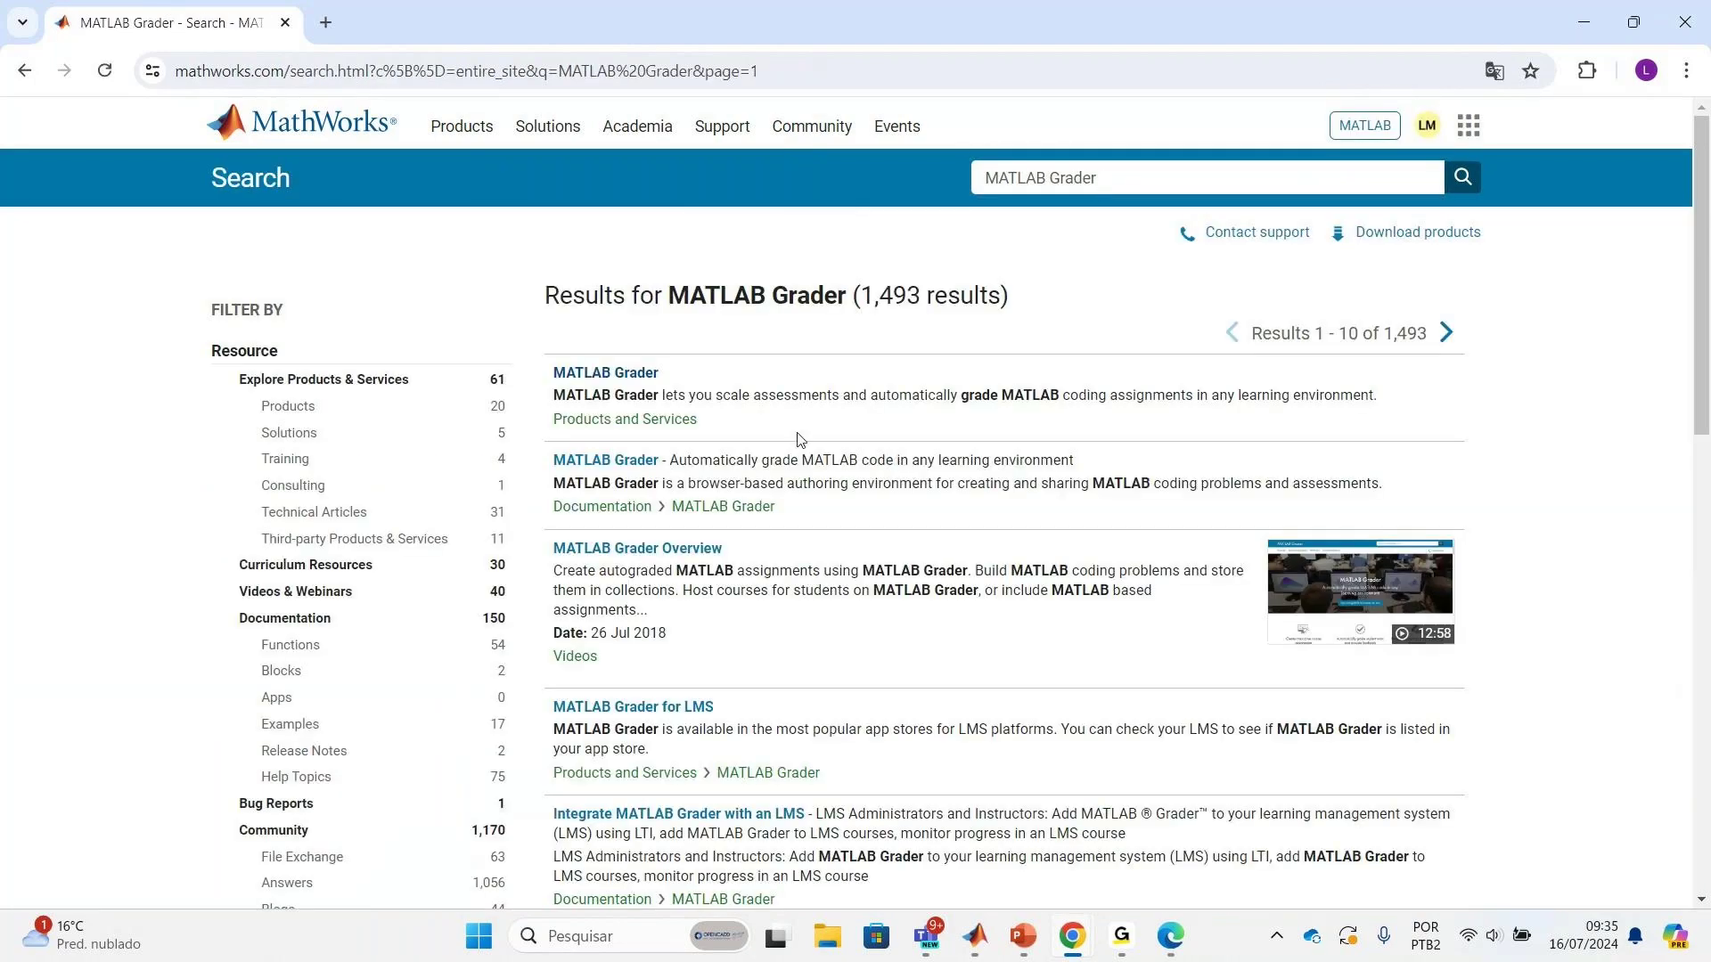
{"action": "left_click", "coordinate": [605, 373]}
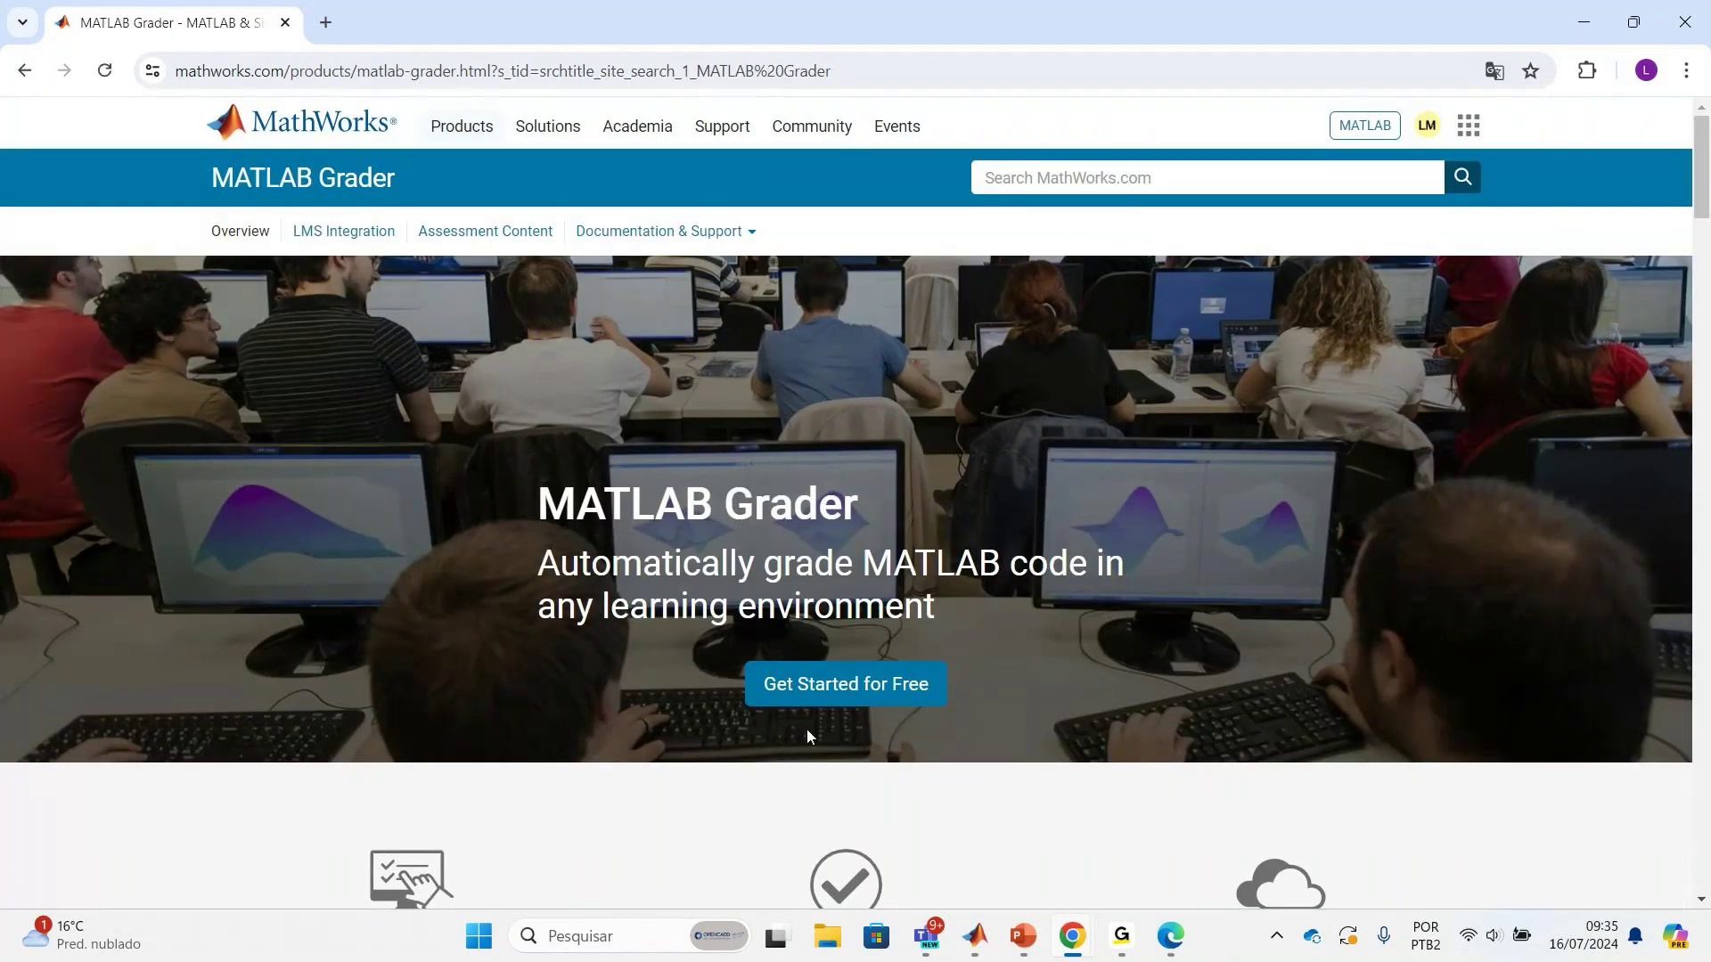
{"action": "left_click", "coordinate": [825, 690]}
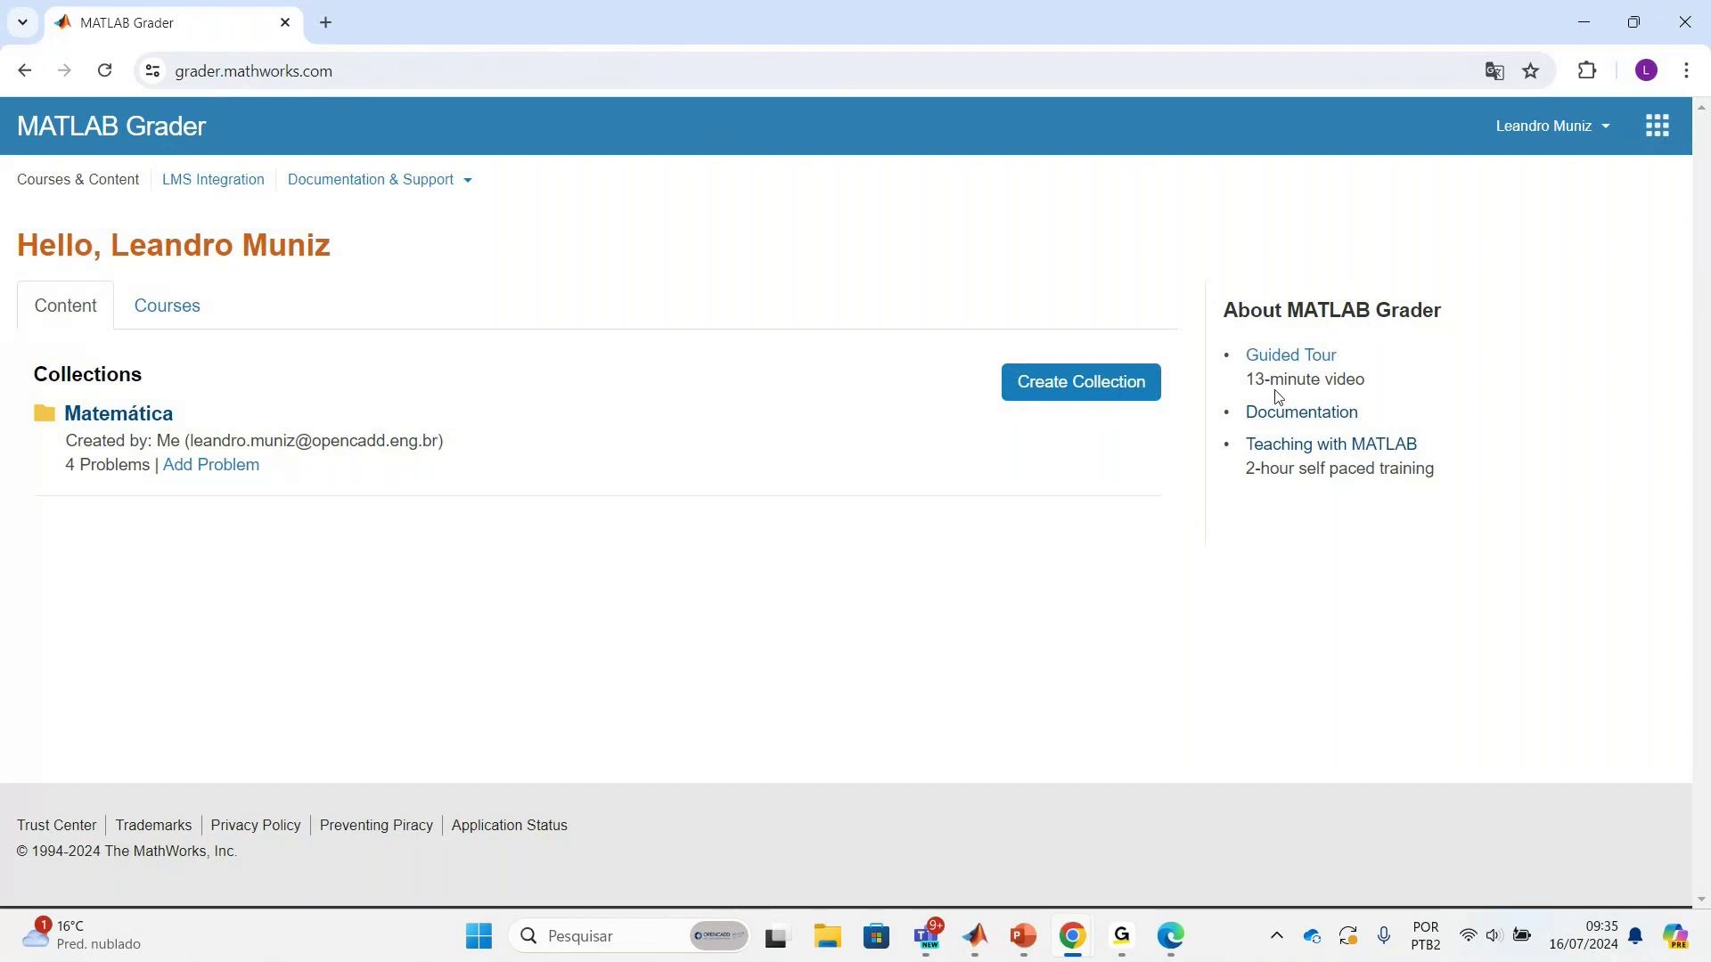
Step: Examine the course lessons on the Teaching with MATLAB training page and select the page's web address
{"action": "left_click", "coordinate": [1311, 447]}
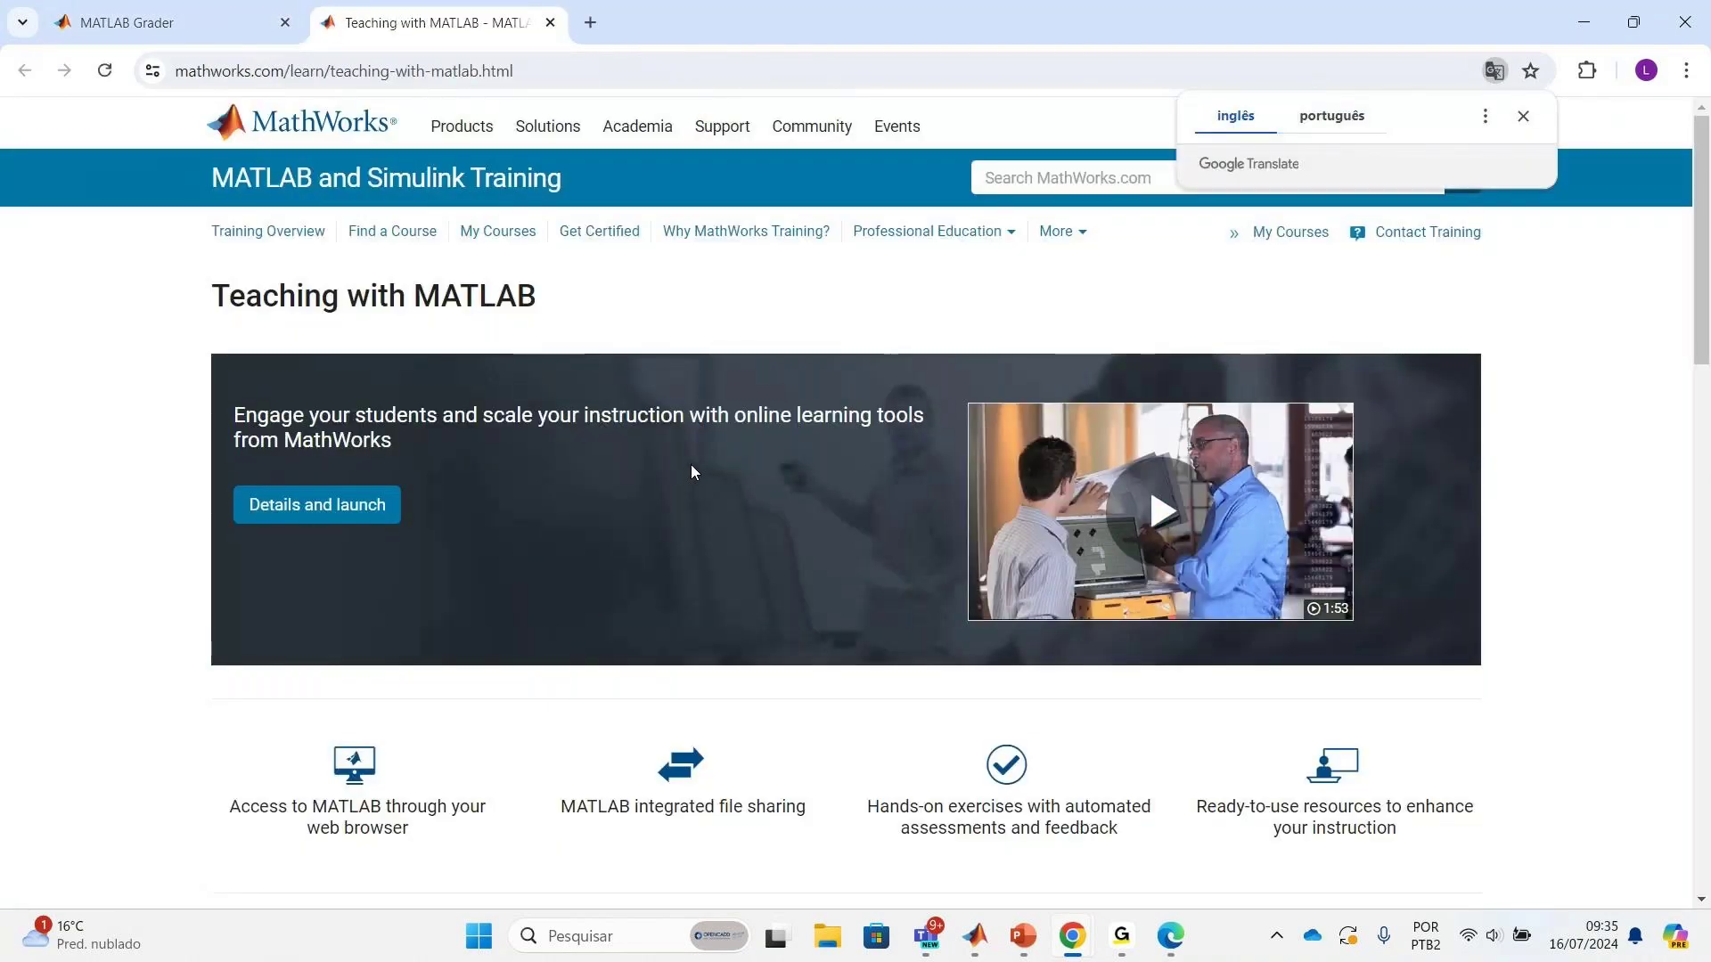
{"action": "scroll", "coordinate": [691, 464], "scroll_direction": "down", "scroll_amount": 4}
{"action": "scroll", "coordinate": [692, 463], "scroll_direction": "down", "scroll_amount": 4}
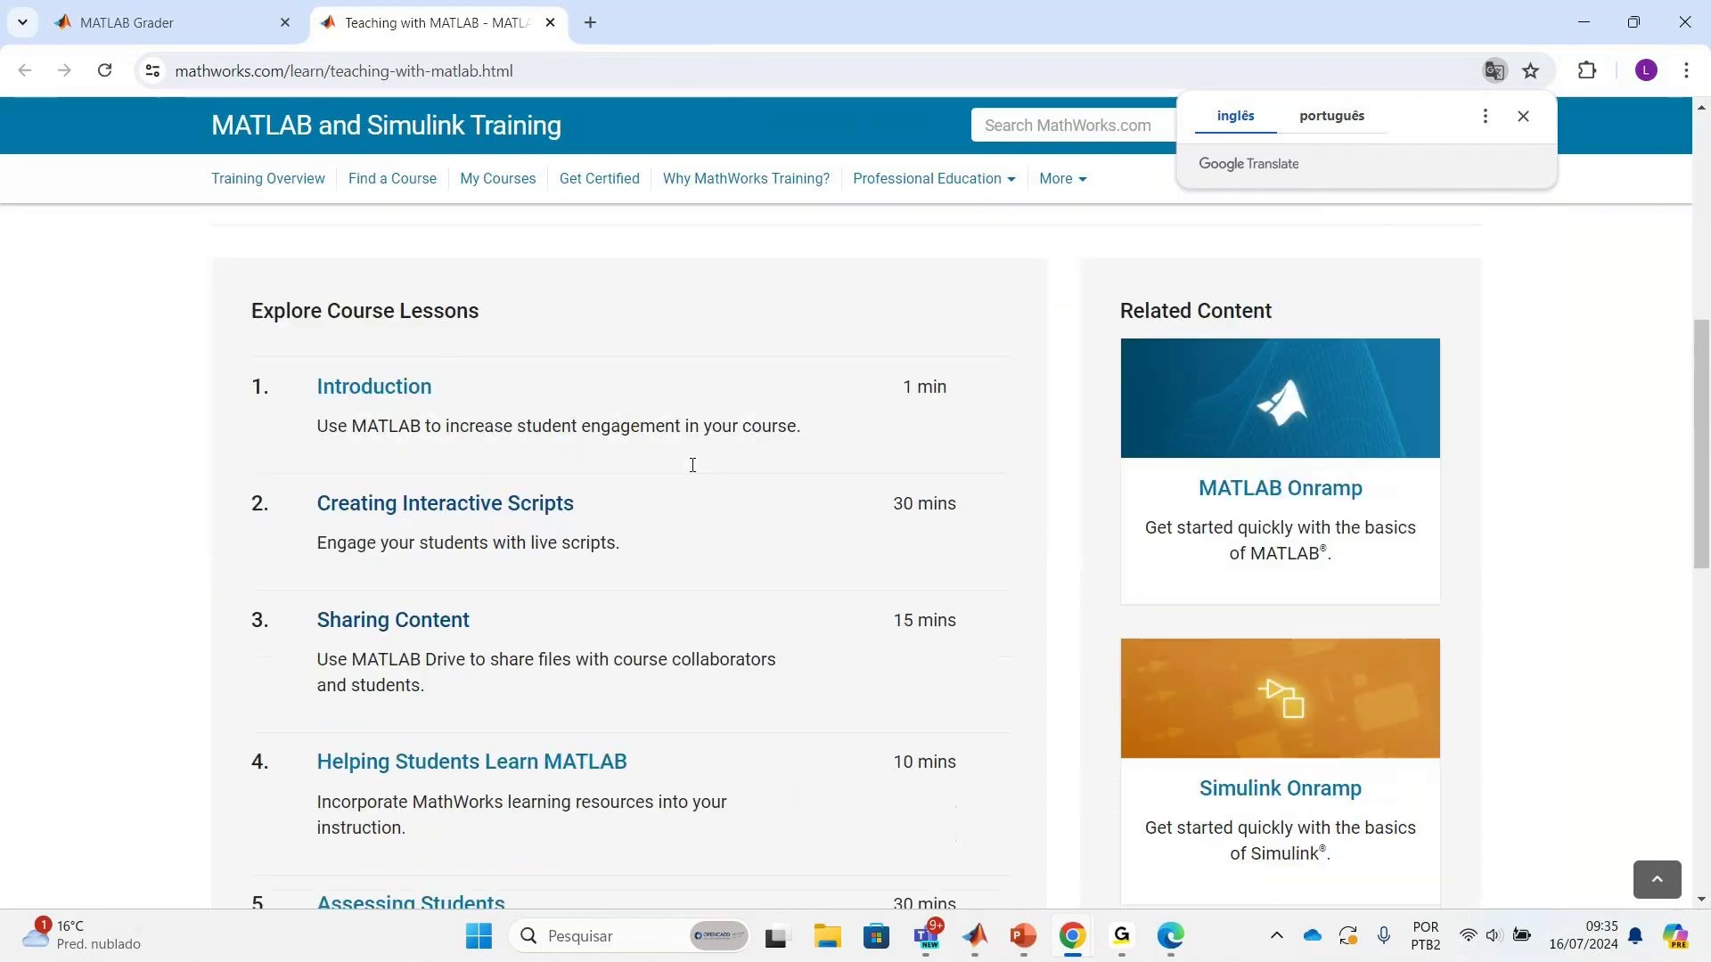
{"action": "scroll", "coordinate": [693, 468], "scroll_direction": "down", "scroll_amount": 7}
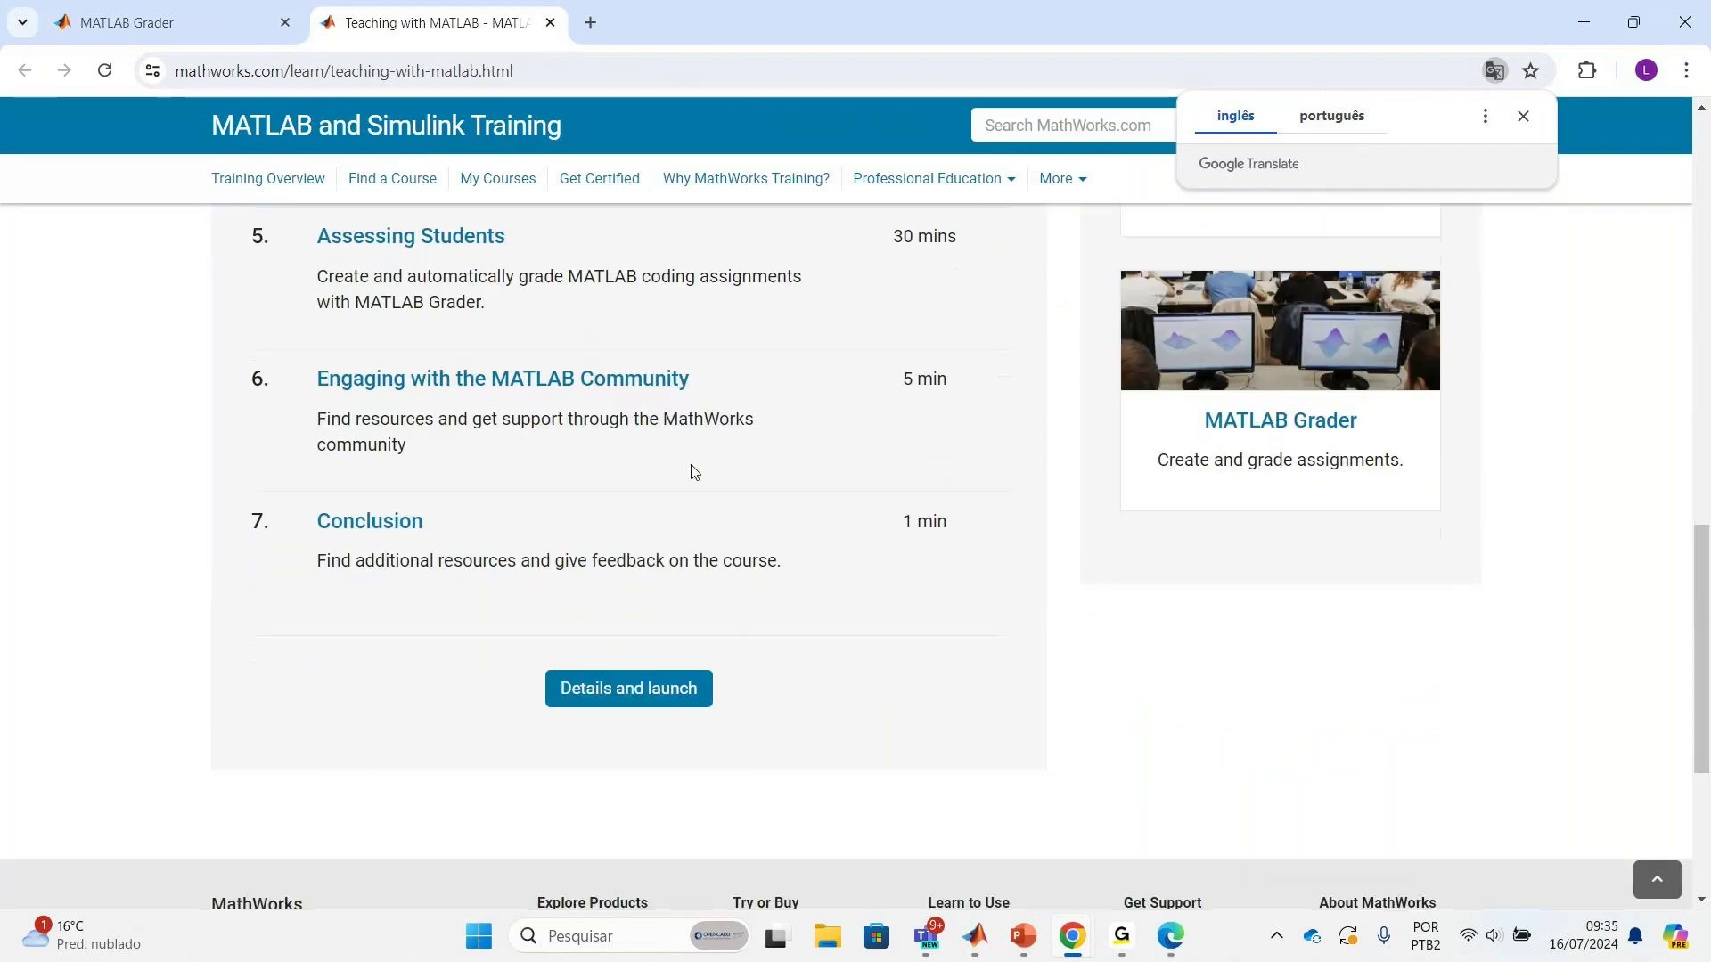
{"action": "scroll", "coordinate": [690, 472], "scroll_direction": "up", "scroll_amount": 7}
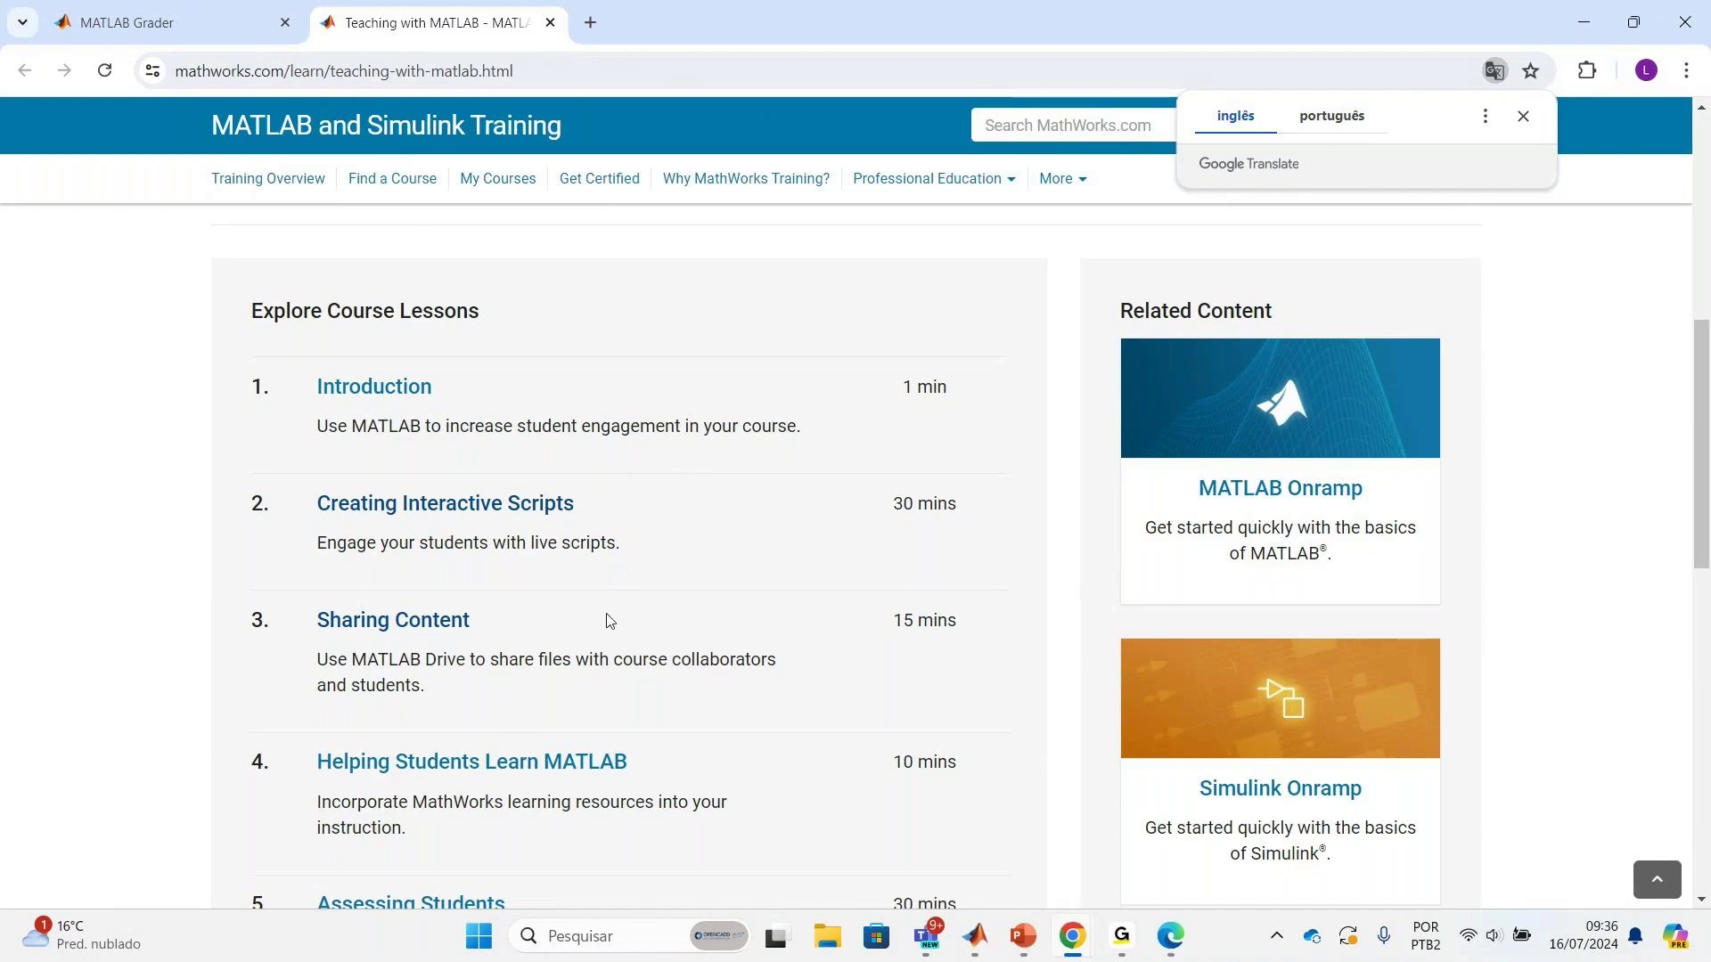
{"action": "scroll", "coordinate": [608, 621], "scroll_direction": "down", "scroll_amount": 2}
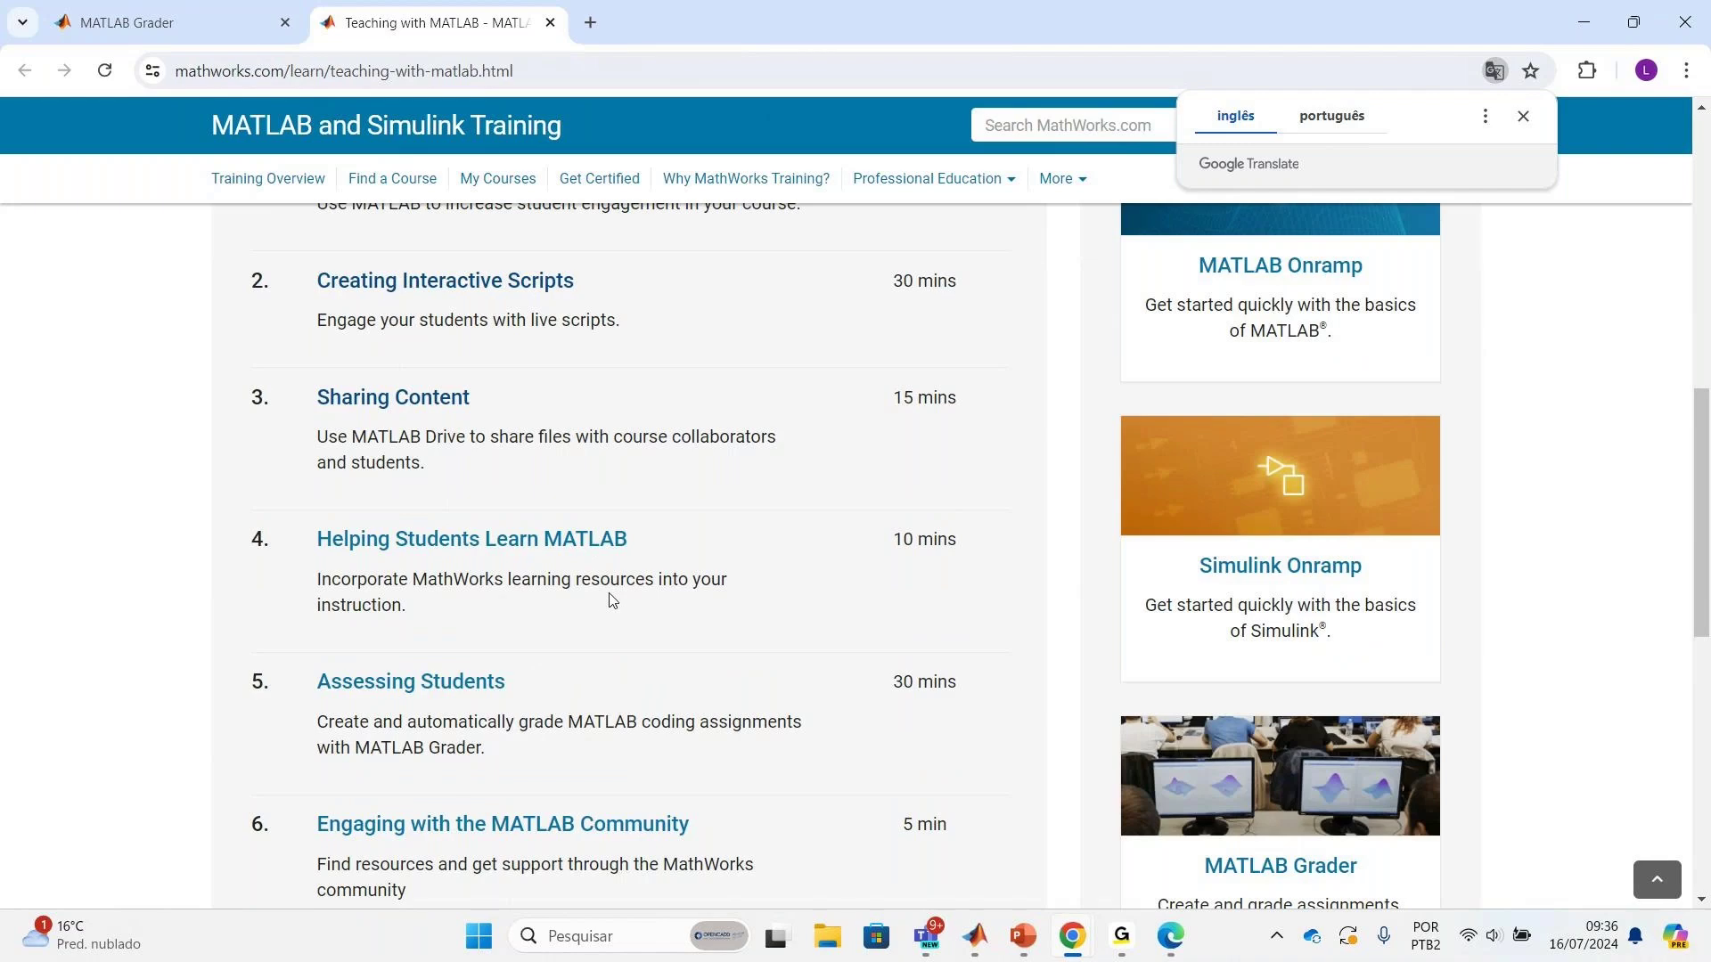
{"action": "scroll", "coordinate": [612, 603], "scroll_direction": "down", "scroll_amount": 1}
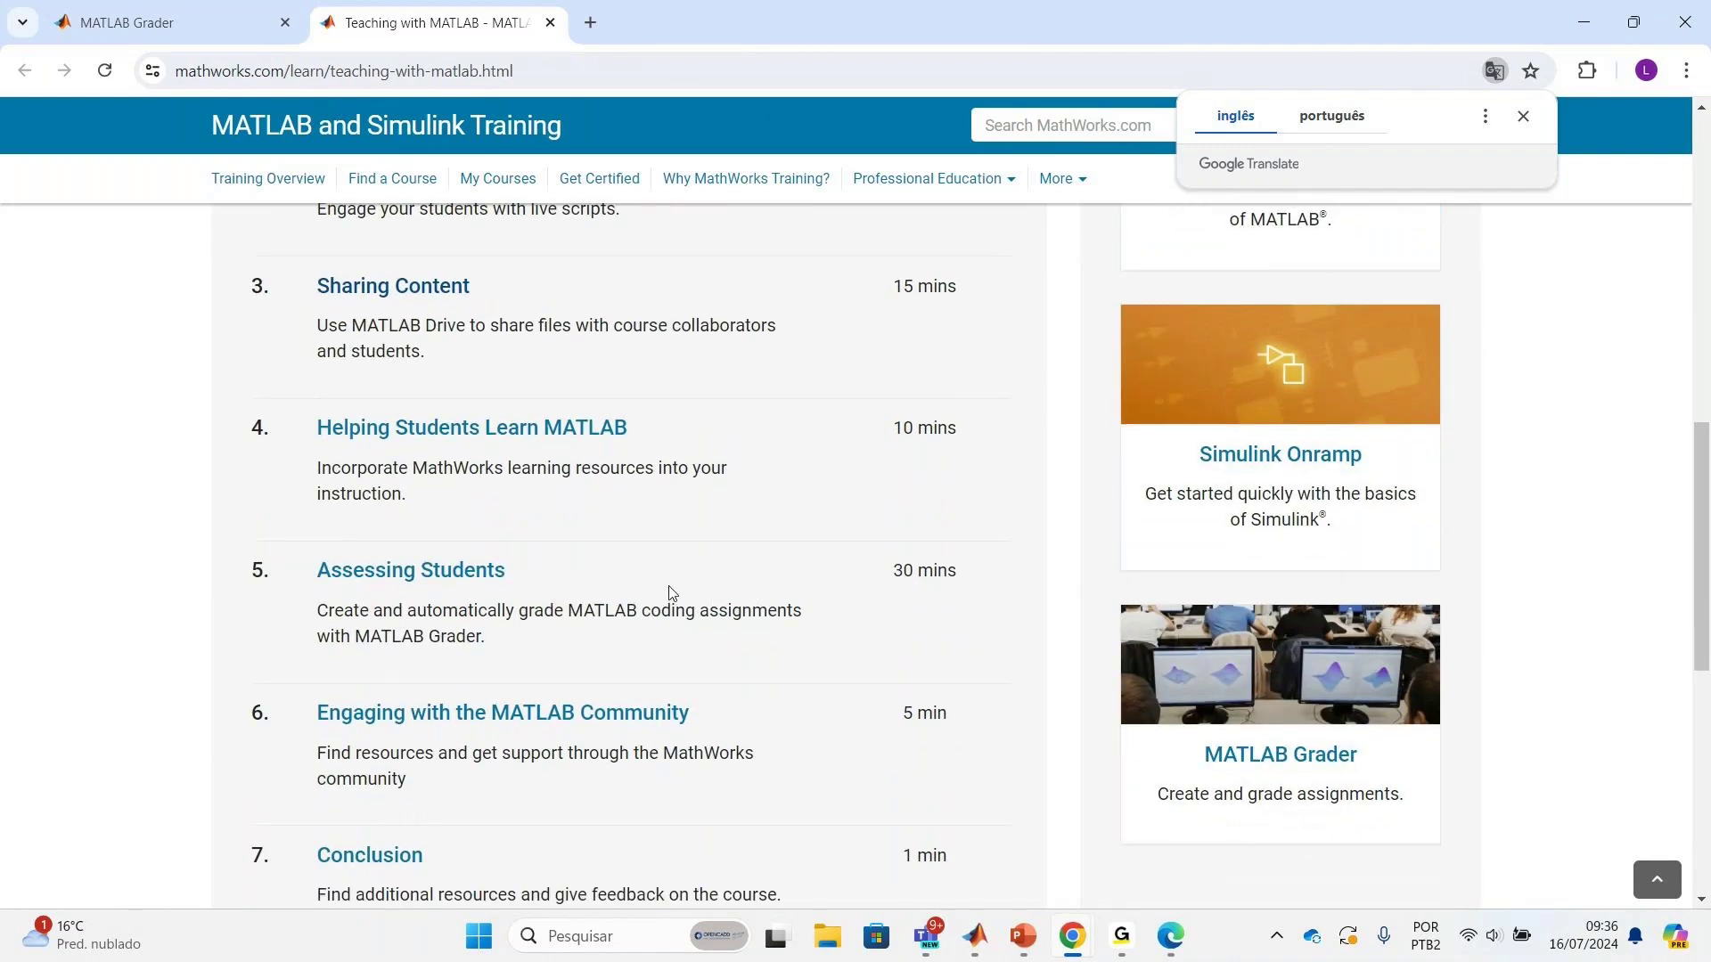
{"action": "scroll", "coordinate": [664, 585], "scroll_direction": "down", "scroll_amount": 1}
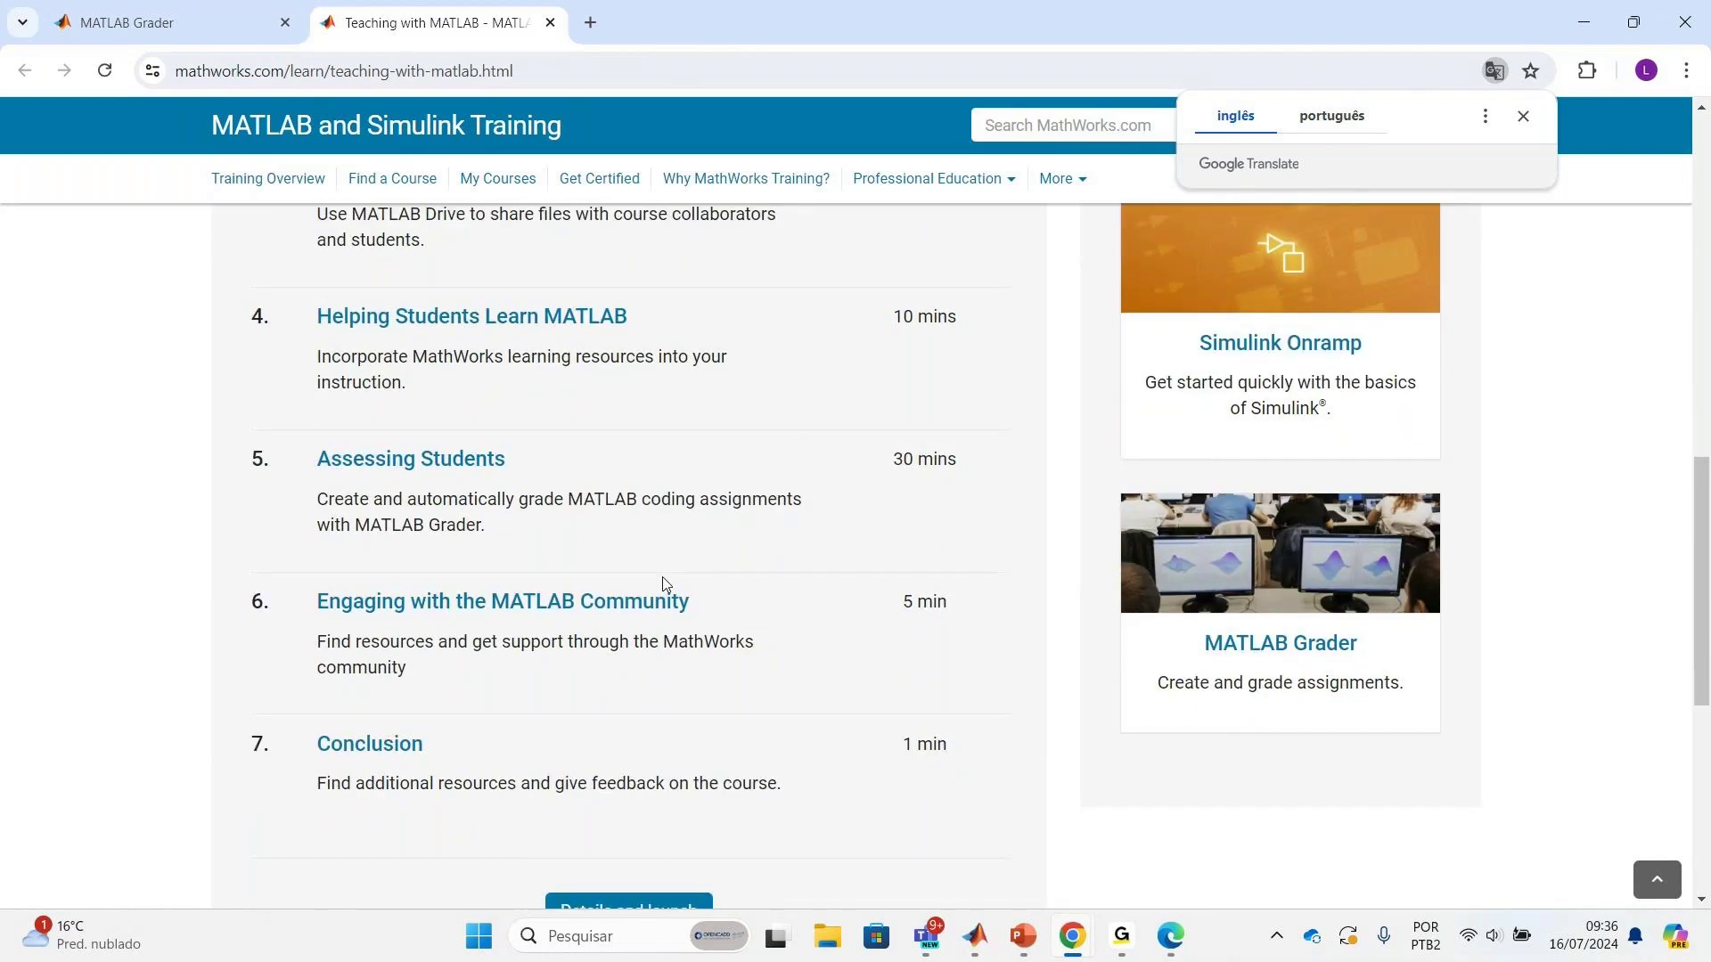
{"action": "scroll", "coordinate": [662, 583], "scroll_direction": "up", "scroll_amount": 9}
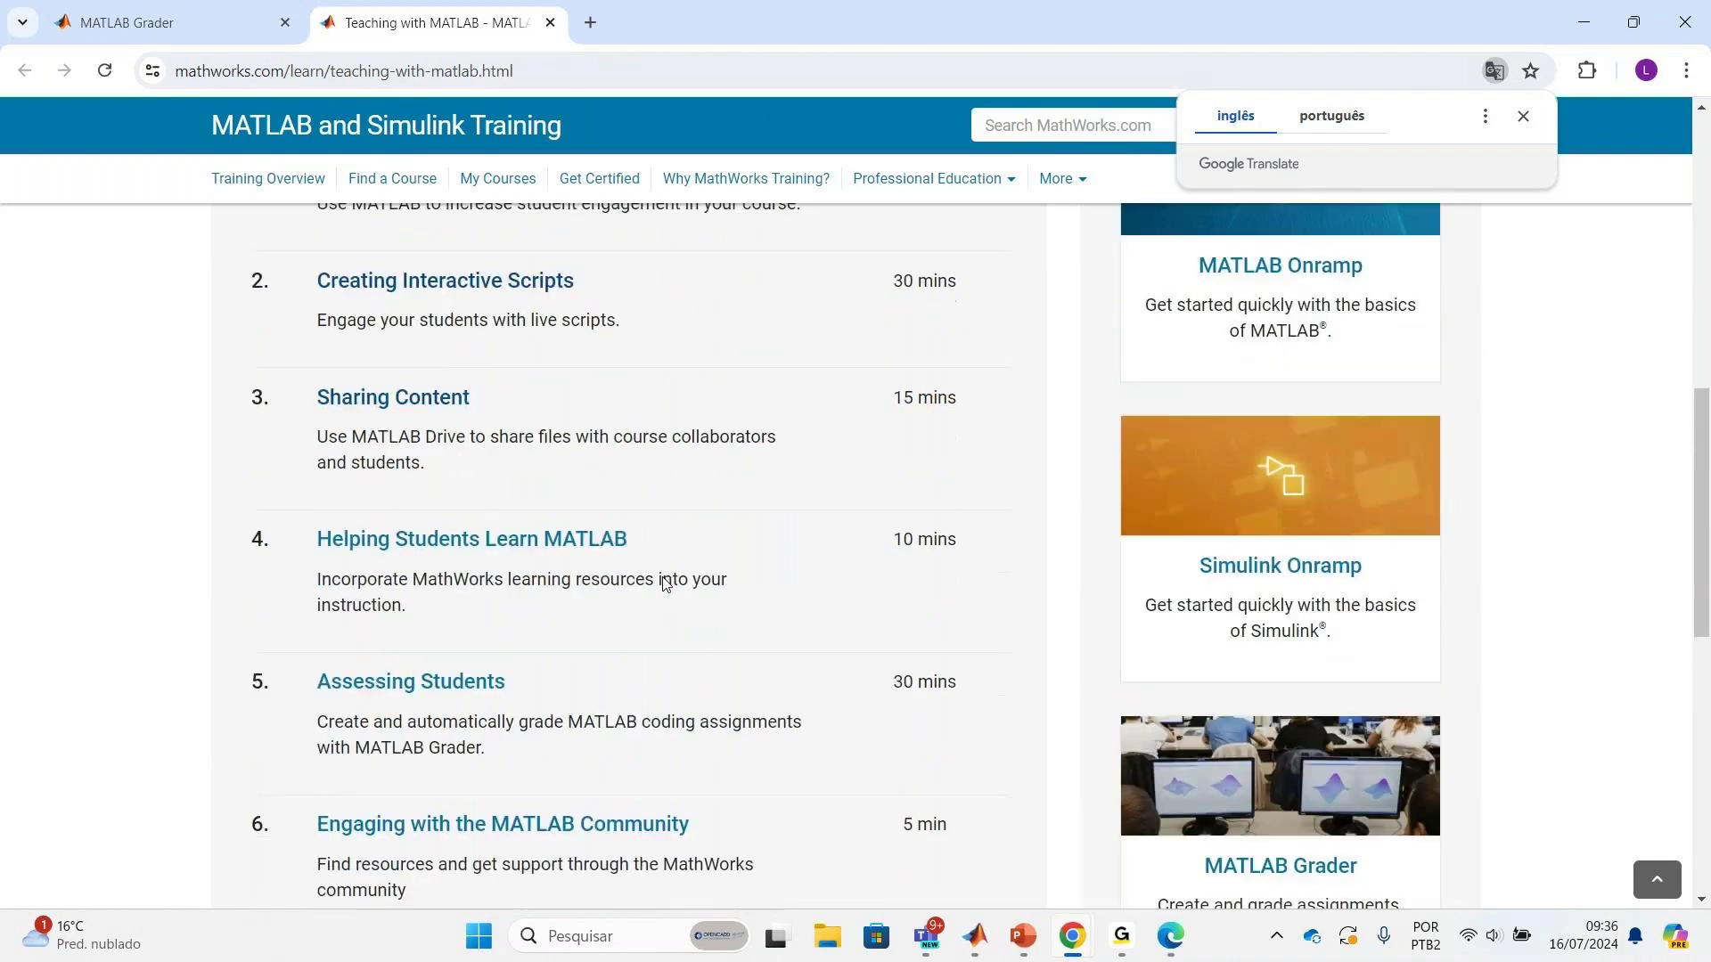
{"action": "scroll", "coordinate": [662, 583], "scroll_direction": "up", "scroll_amount": 1}
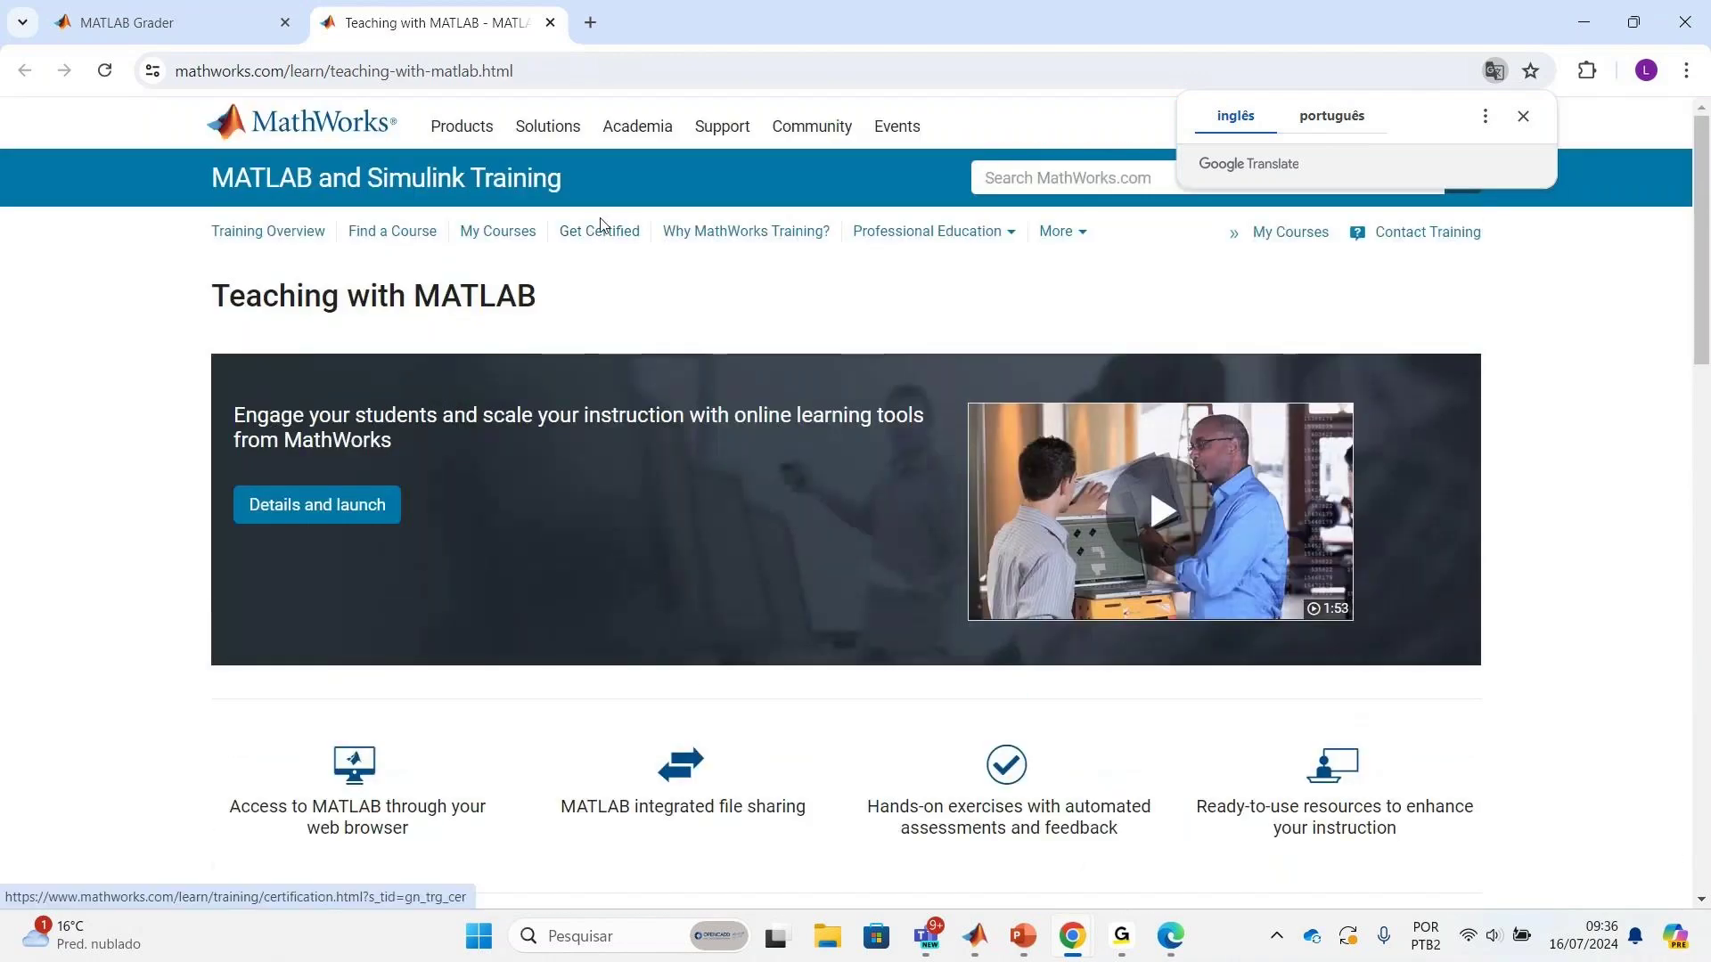
{"action": "left_click", "coordinate": [597, 71]}
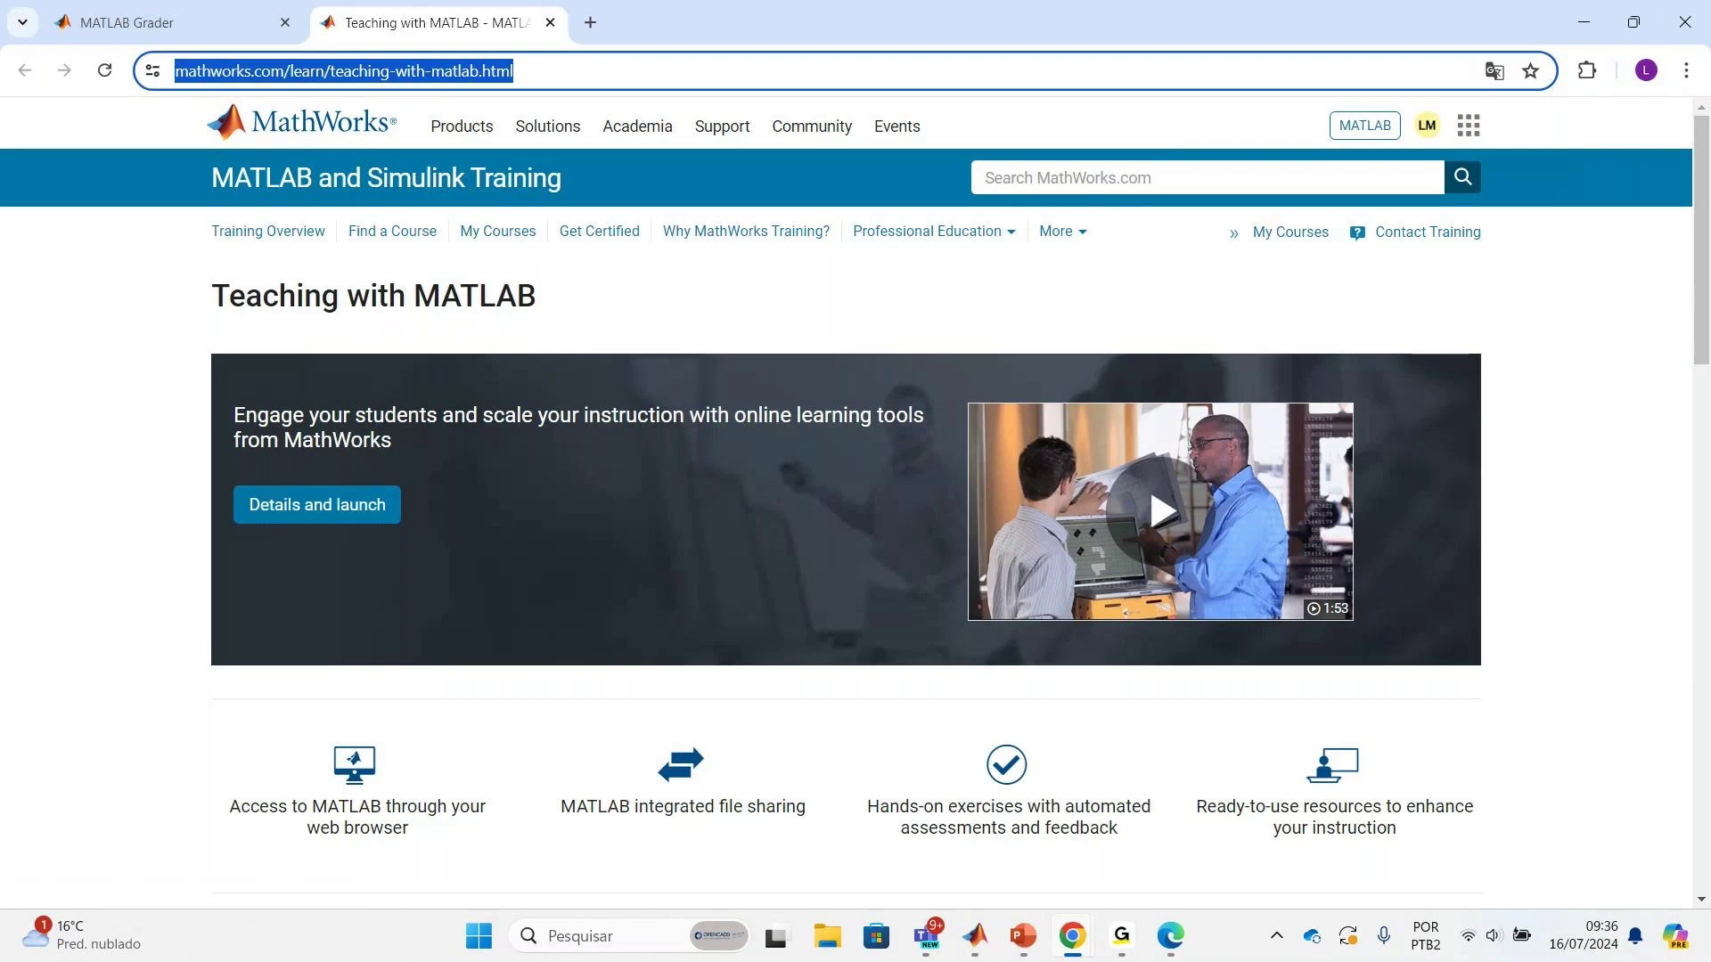
{"action": "key", "text": "alt+Tab"}
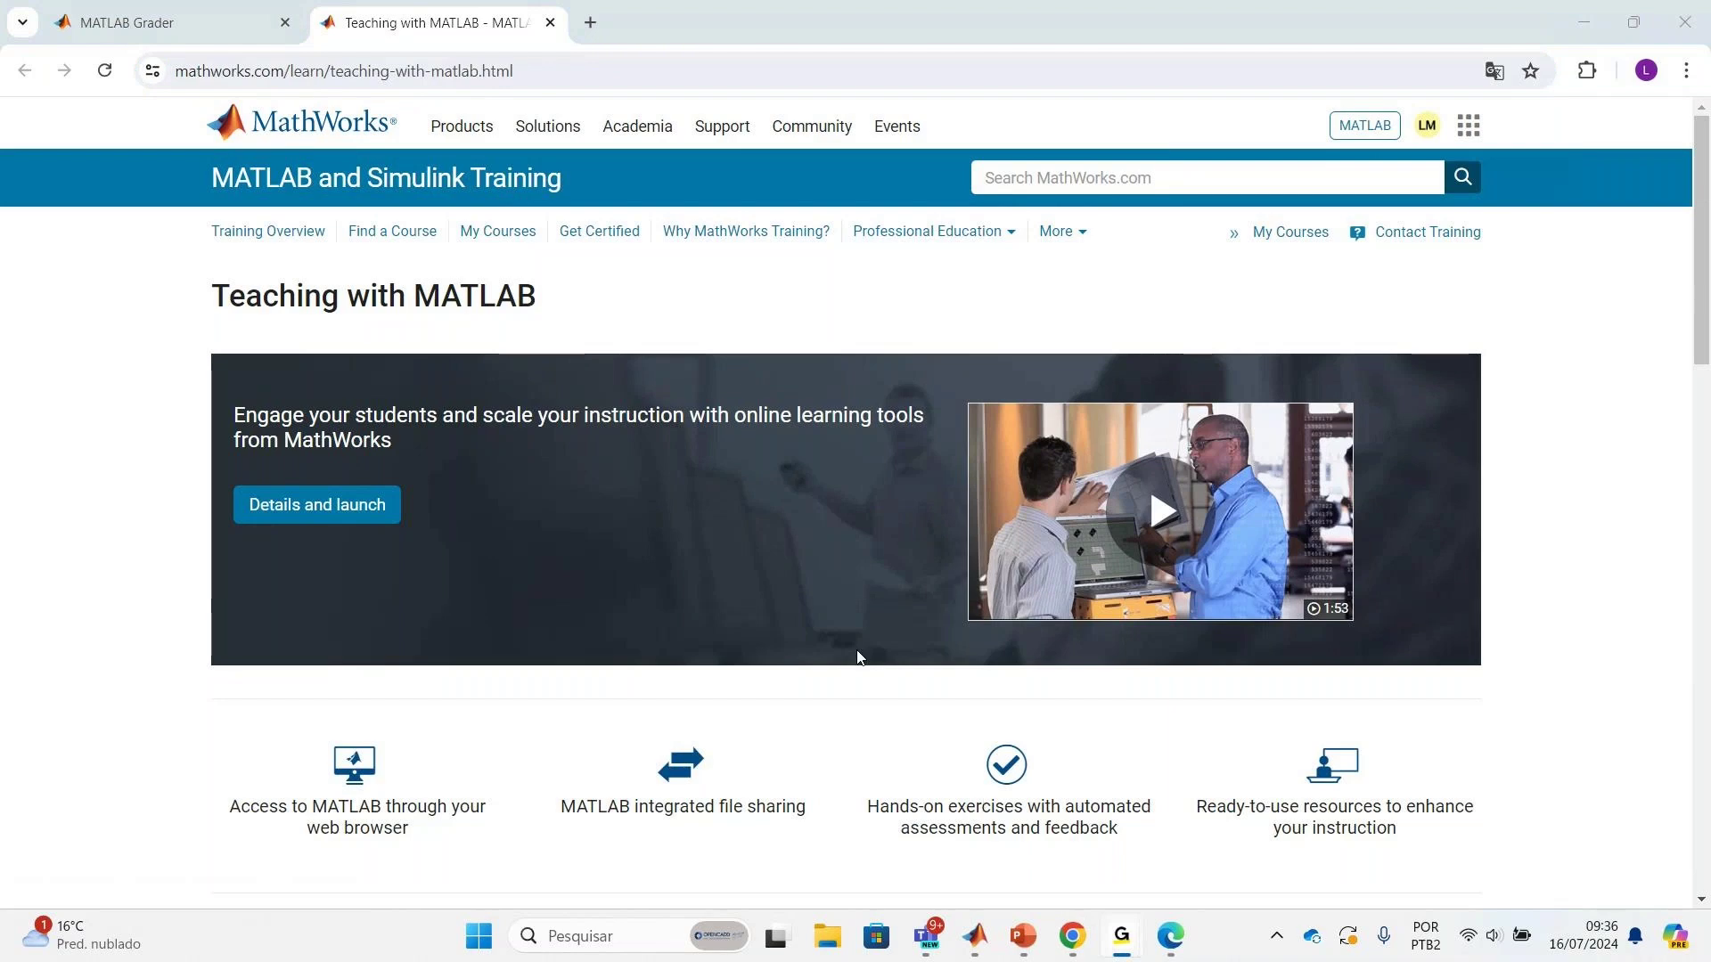
Step: View the current Cálculo course in MATLAB Grader and return to the Grader home page
{"action": "left_click", "coordinate": [182, 26]}
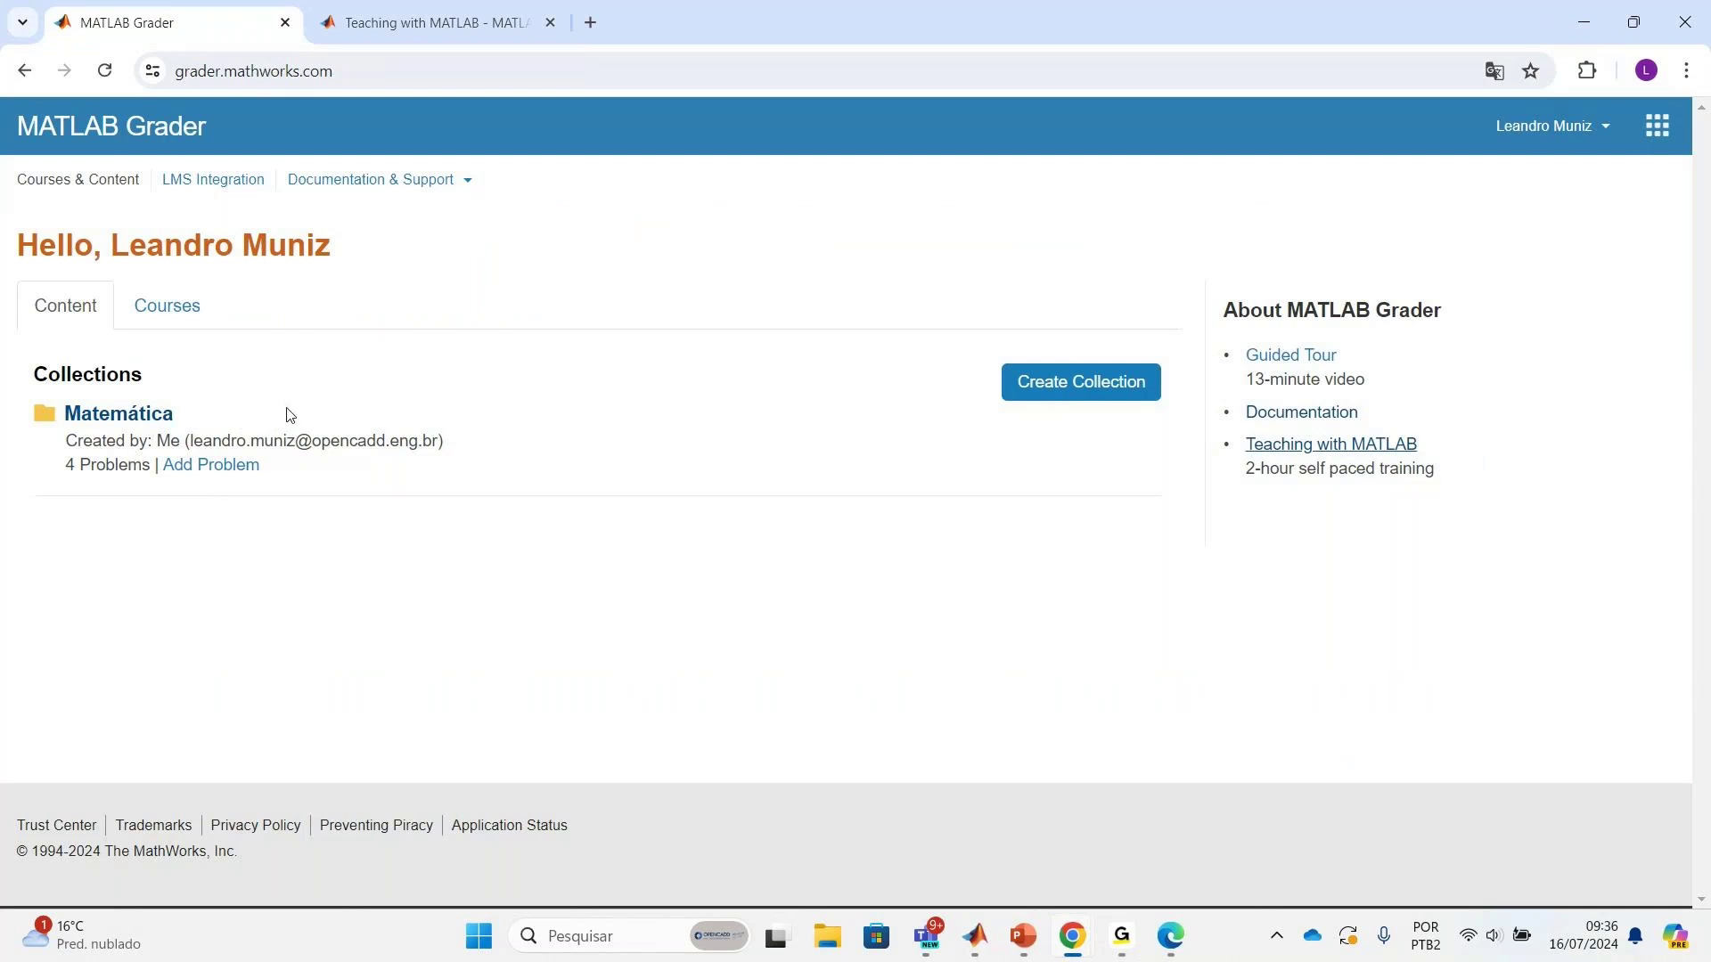
{"action": "left_click", "coordinate": [174, 319]}
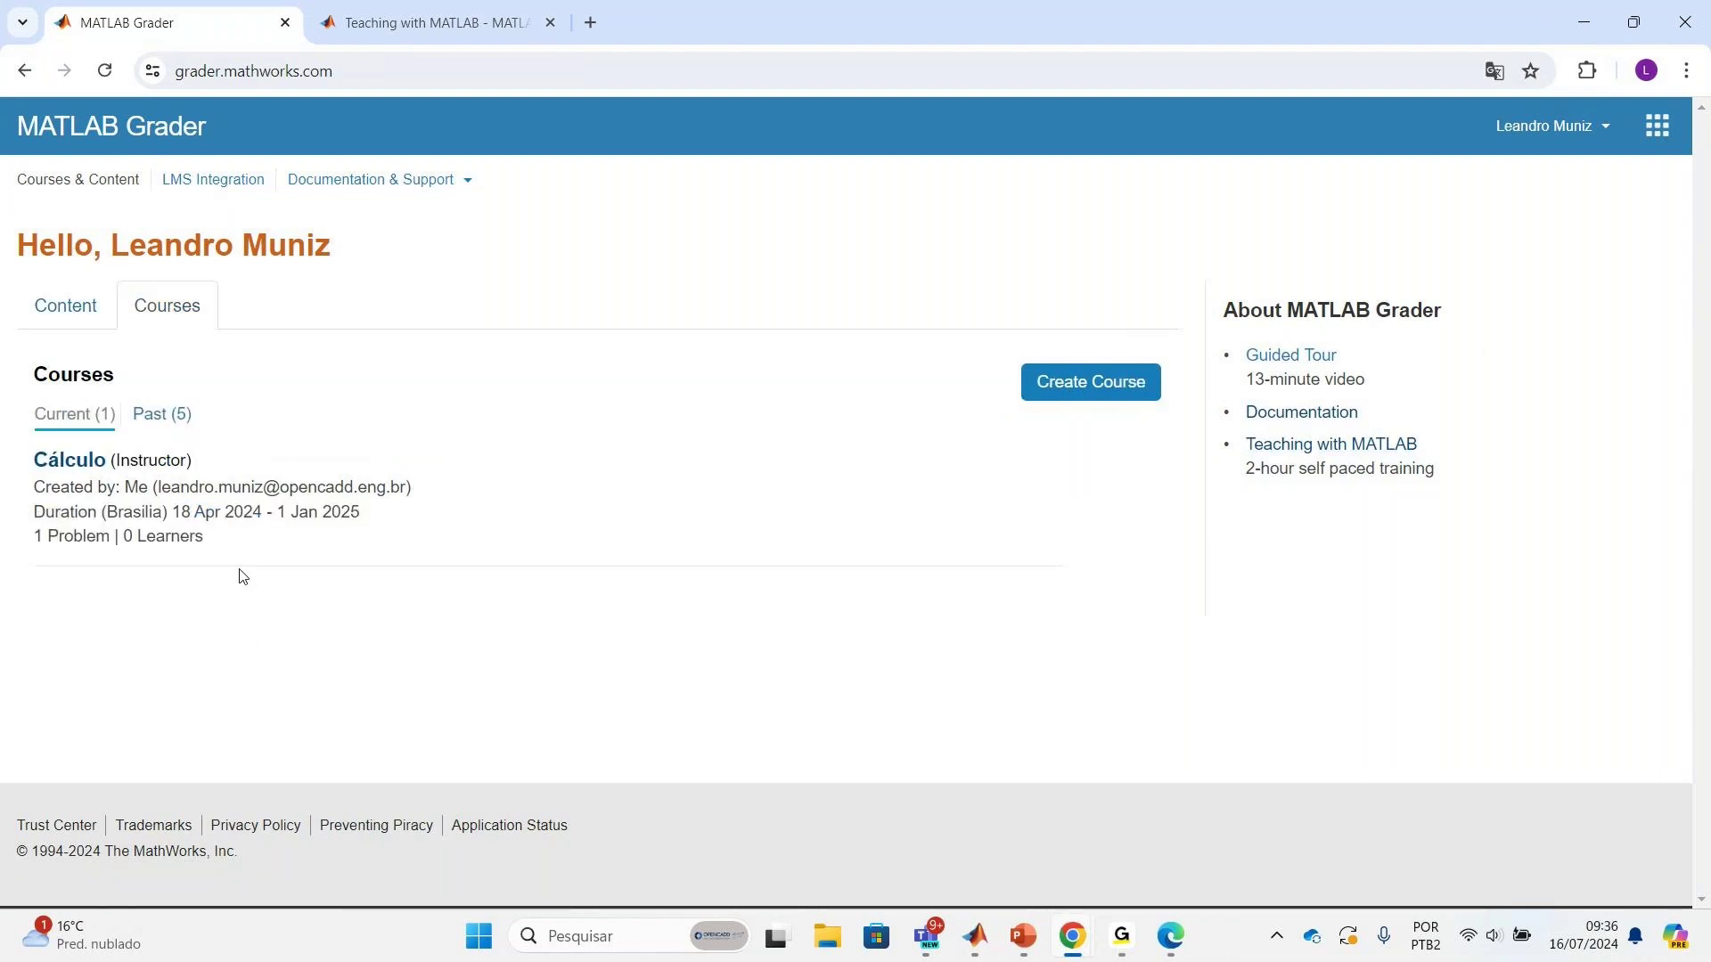
{"action": "left_click", "coordinate": [86, 466]}
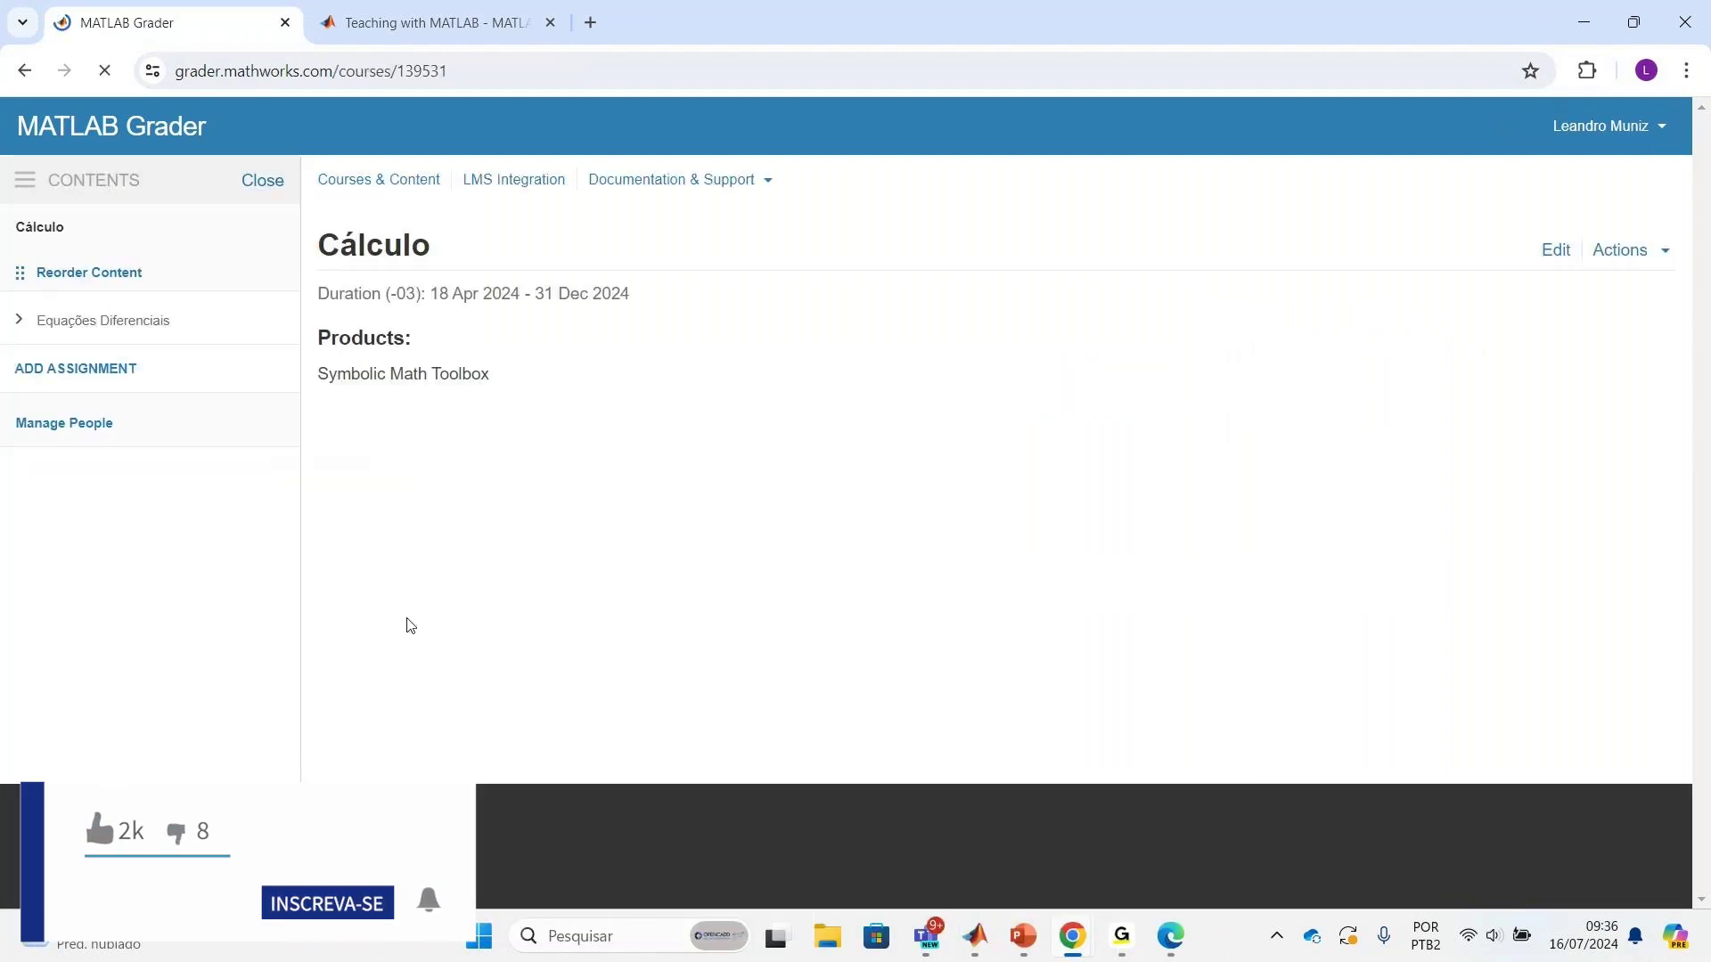
{"action": "left_click", "coordinate": [26, 73]}
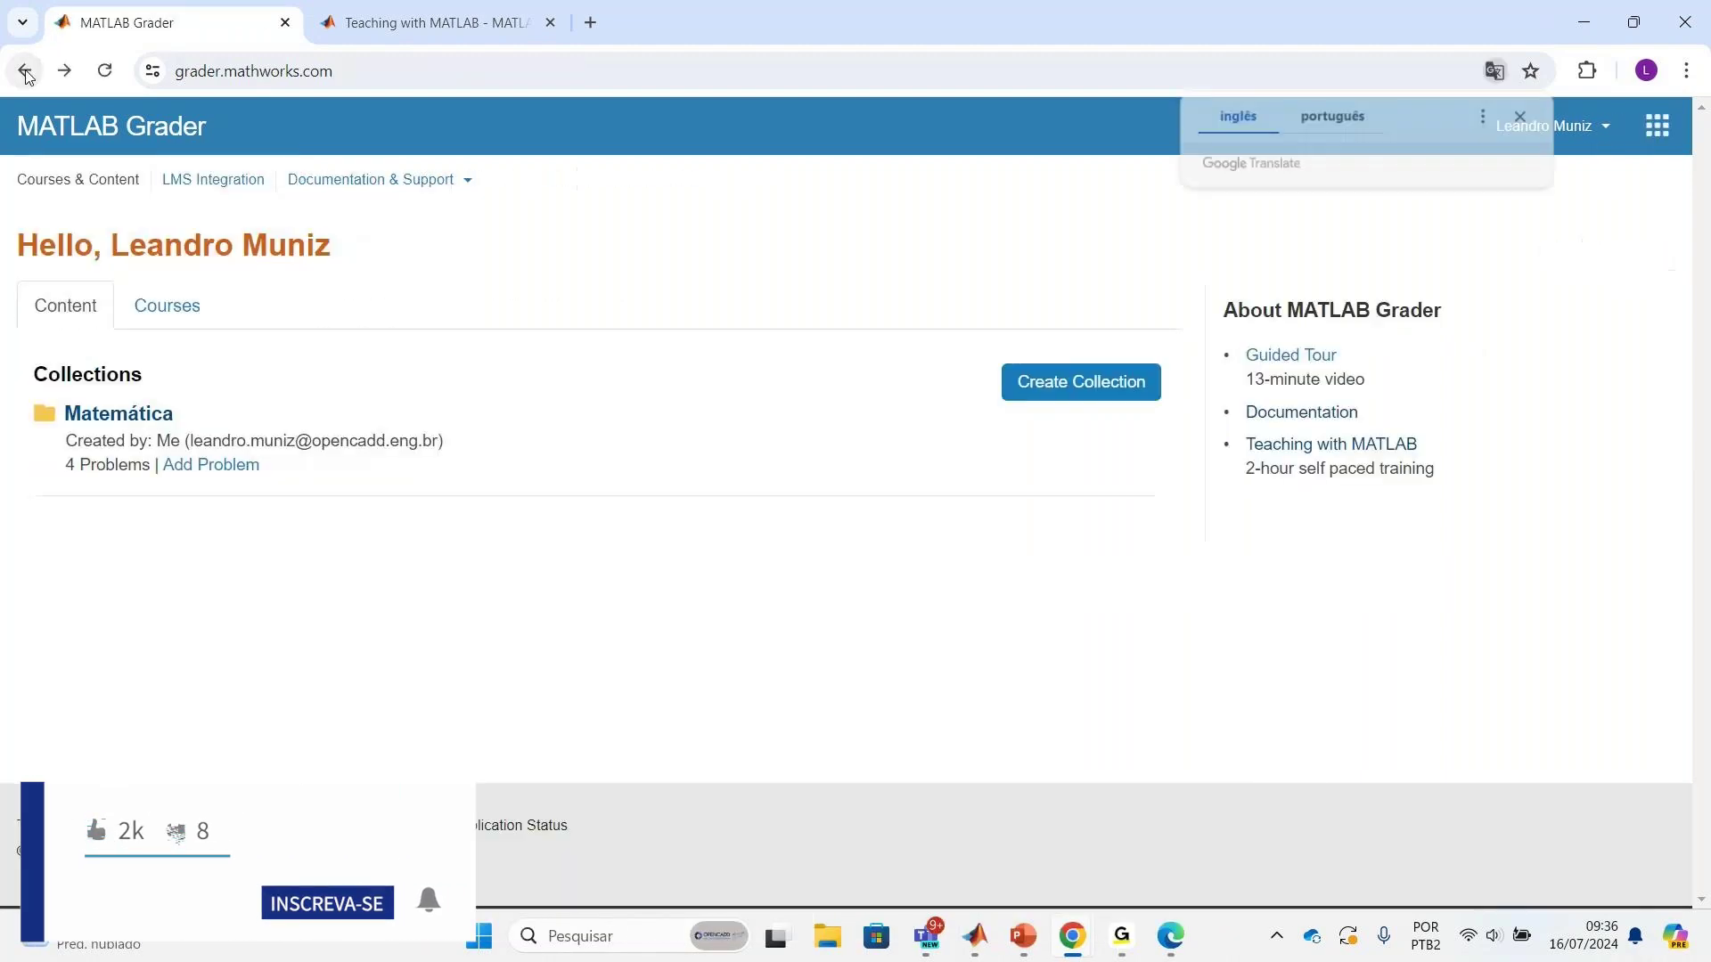
Step: Open the Trigonometria course from the list of past courses
{"action": "left_click", "coordinate": [175, 310]}
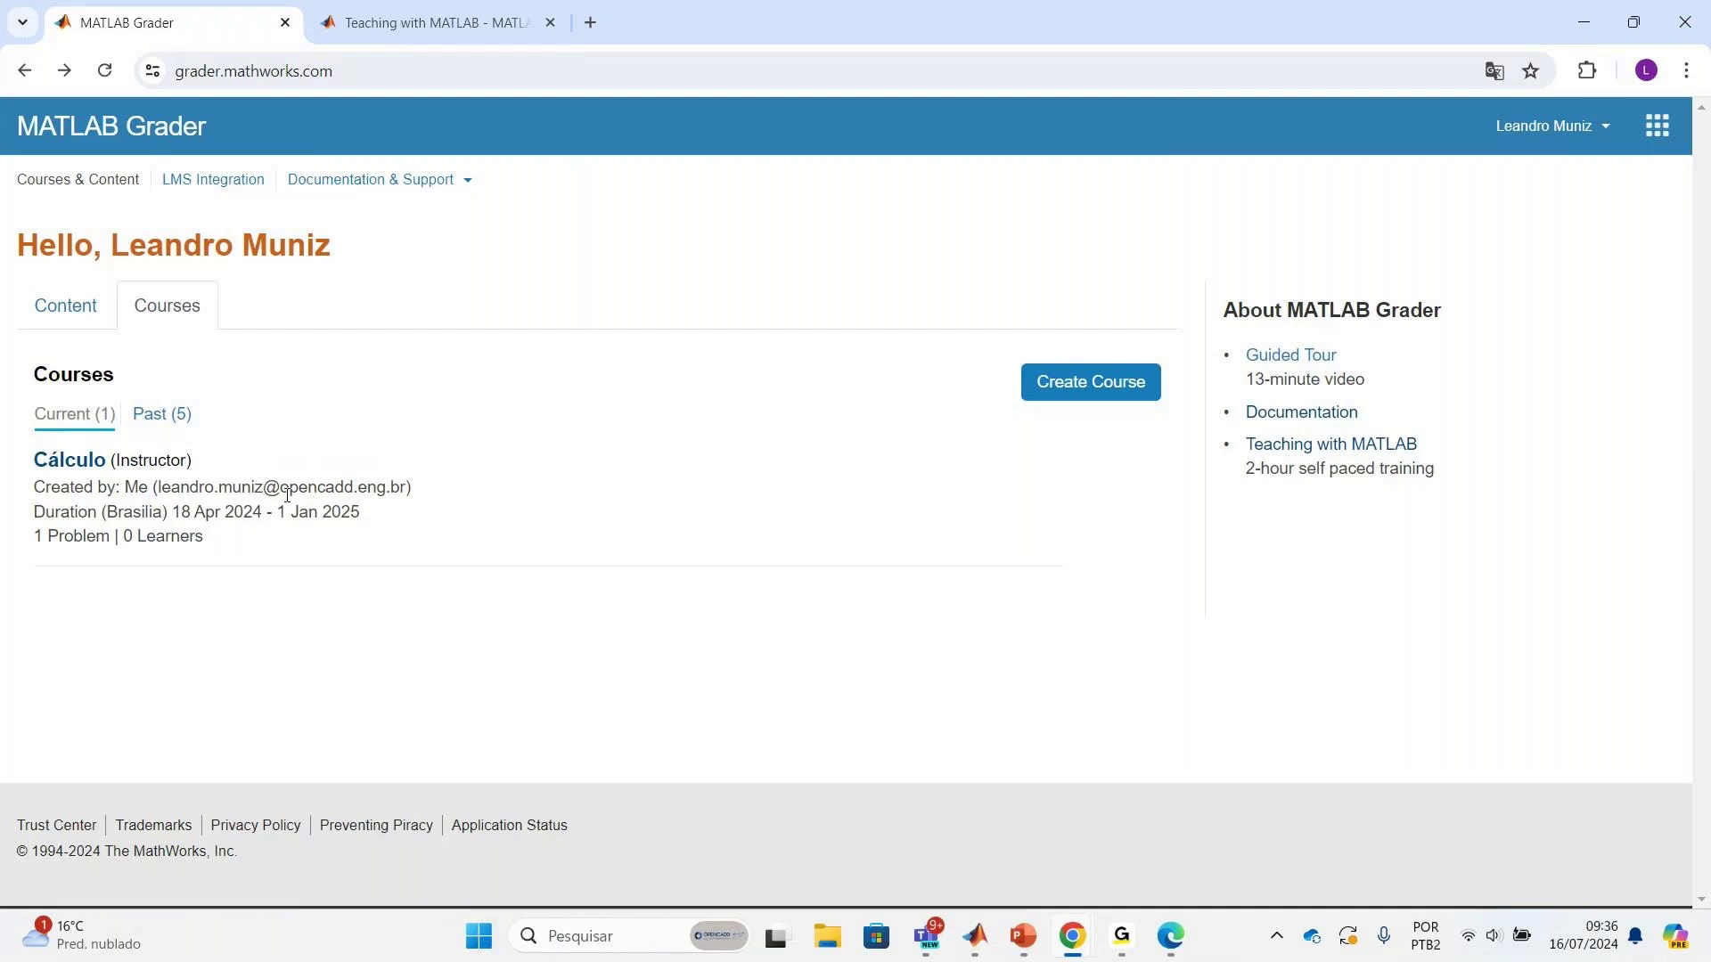
{"action": "left_click", "coordinate": [156, 415]}
{"action": "scroll", "coordinate": [478, 535], "scroll_direction": "down", "scroll_amount": 1}
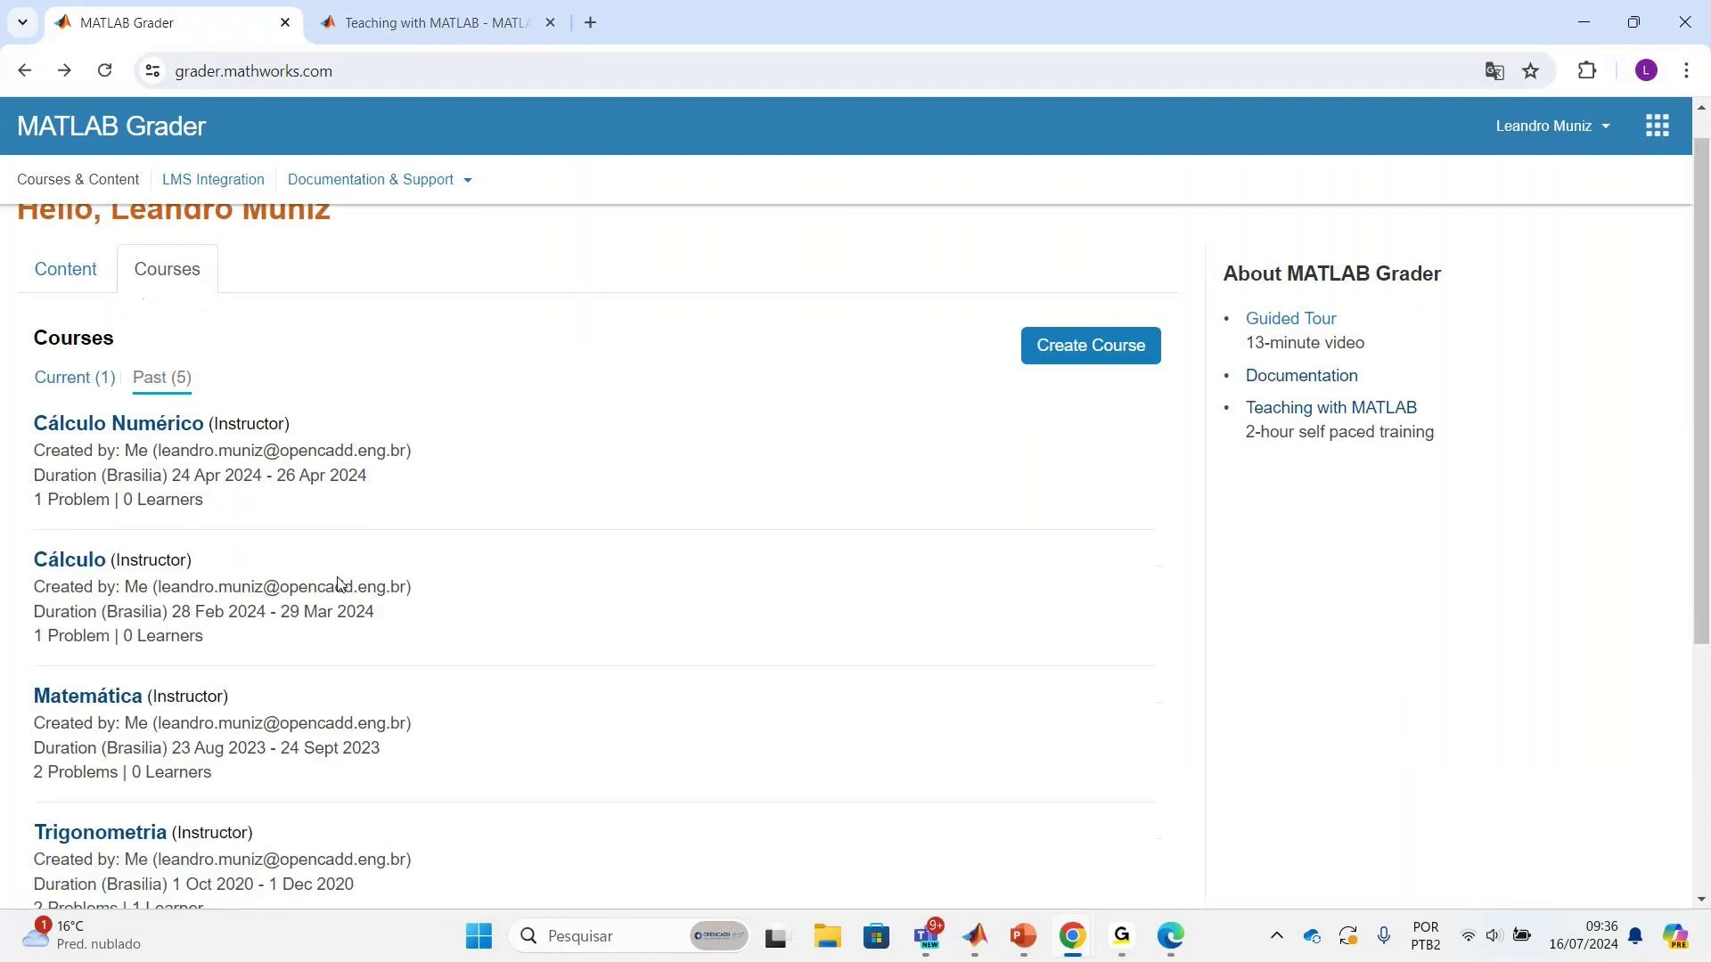
{"action": "scroll", "coordinate": [338, 584], "scroll_direction": "down", "scroll_amount": 3}
{"action": "left_click", "coordinate": [136, 536]}
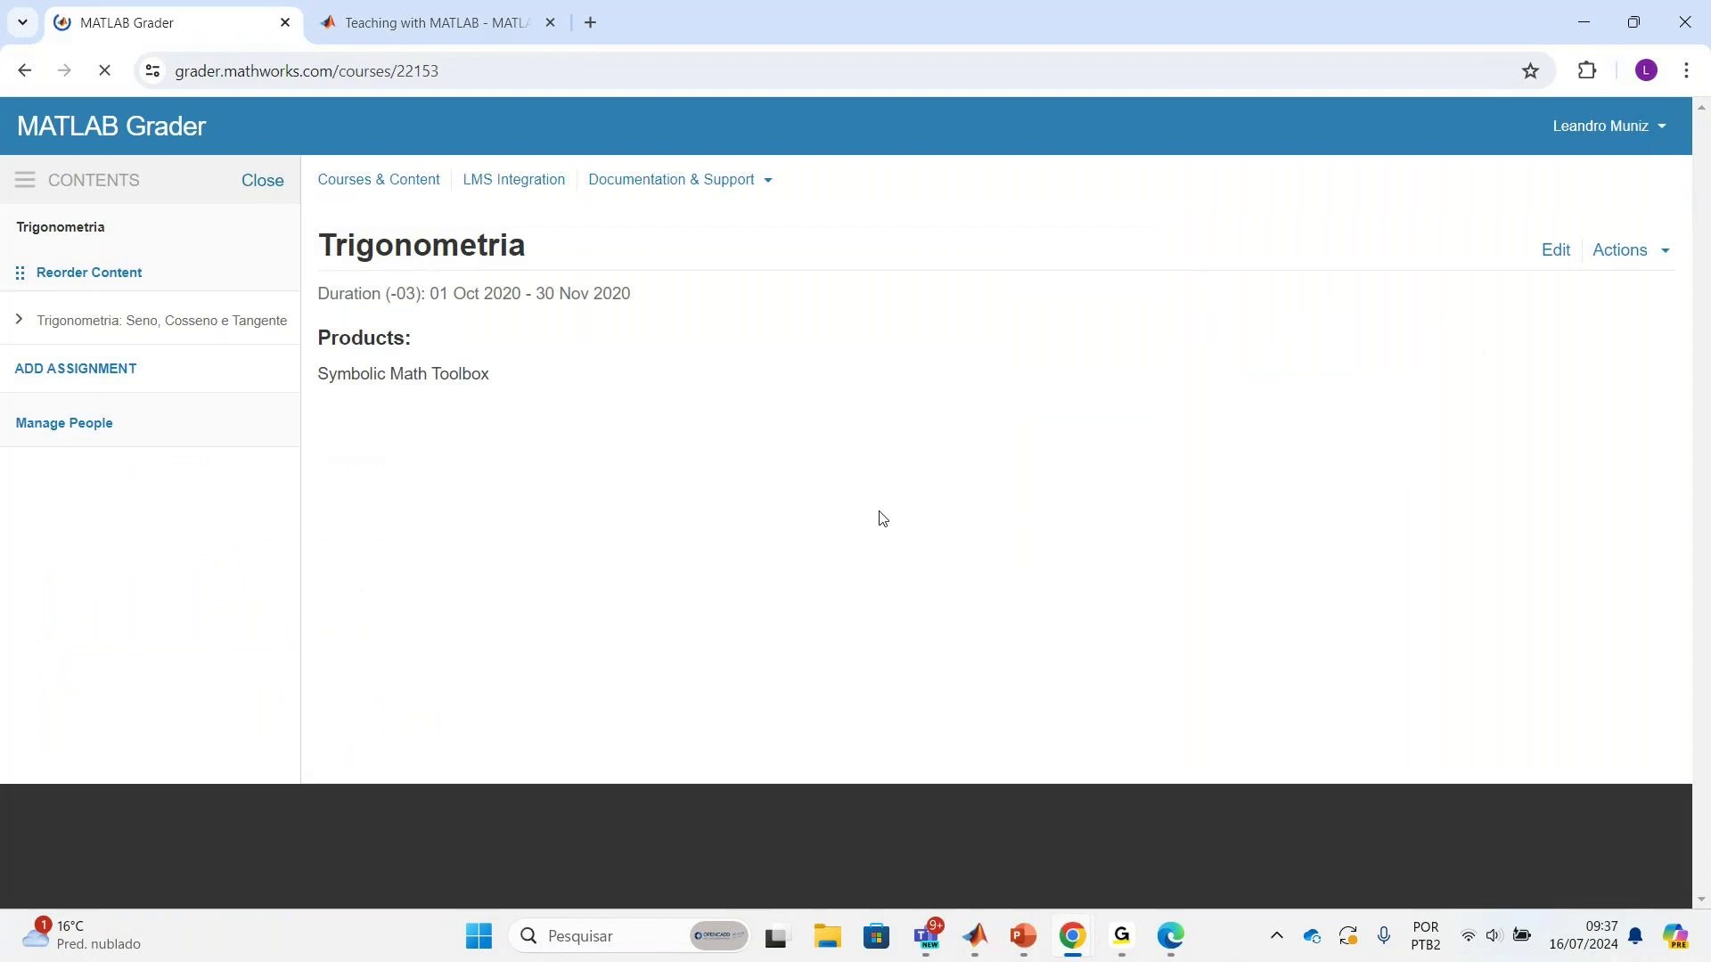
Step: Open the Função Cosseno problem of the Seno, Cosseno e Tangente assignment for editing and examine its description and reference solution
{"action": "left_click", "coordinate": [149, 321]}
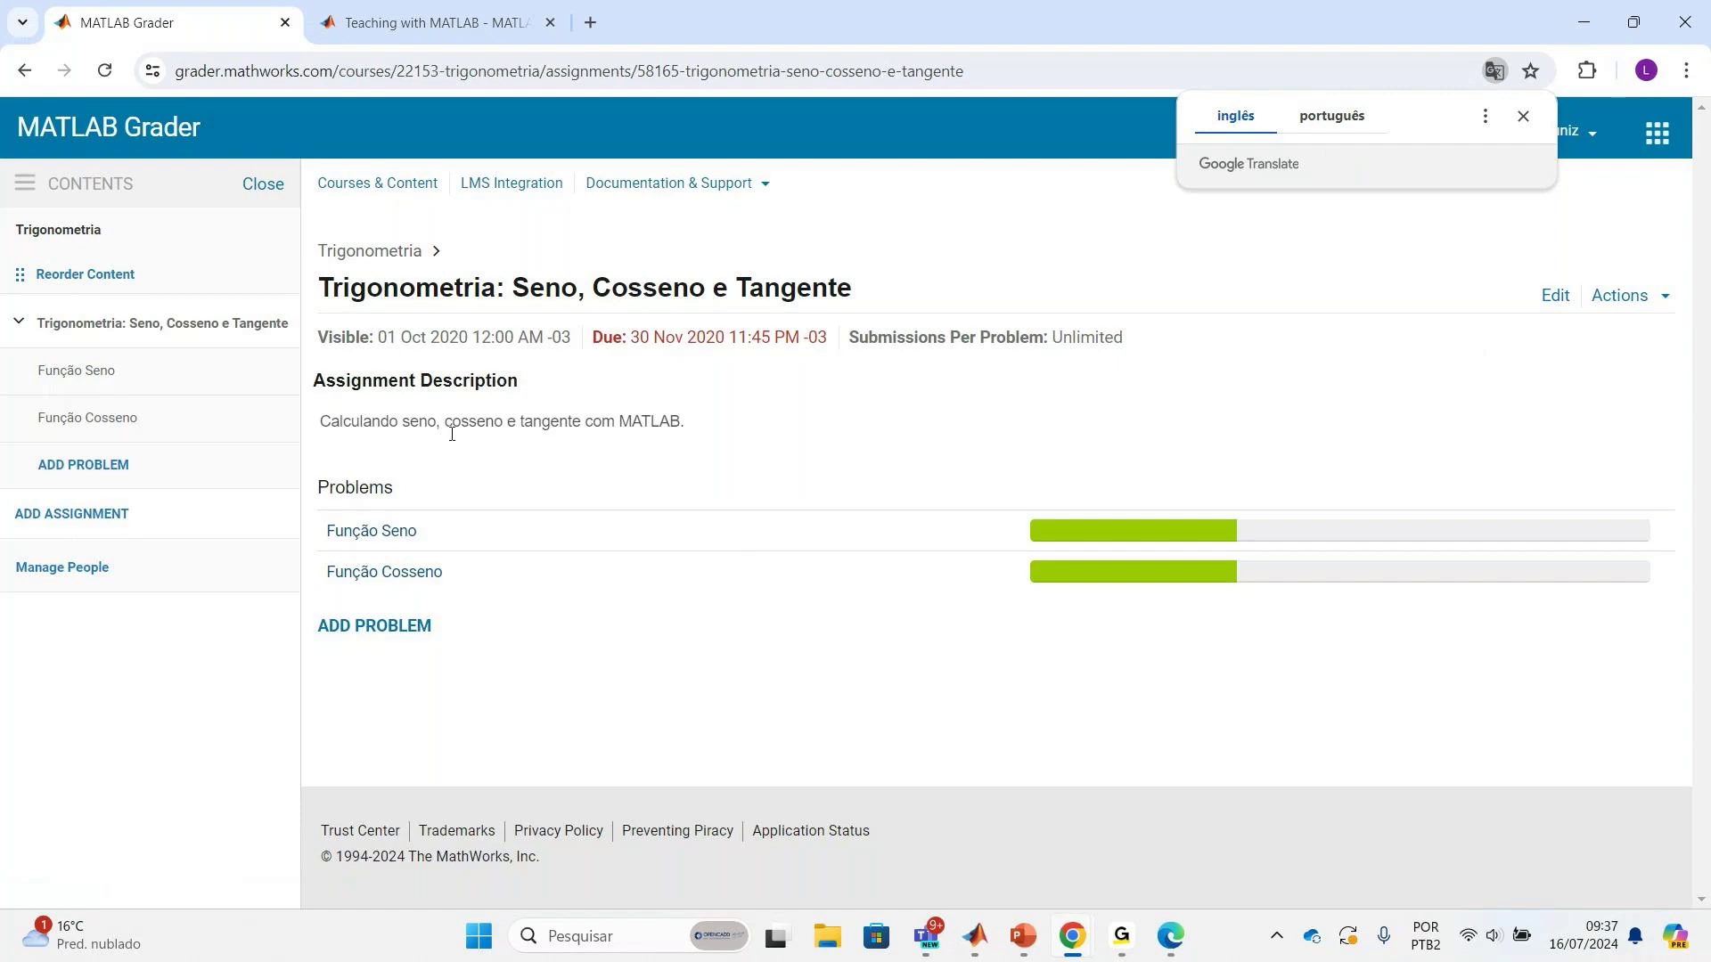
{"action": "left_click", "coordinate": [374, 575]}
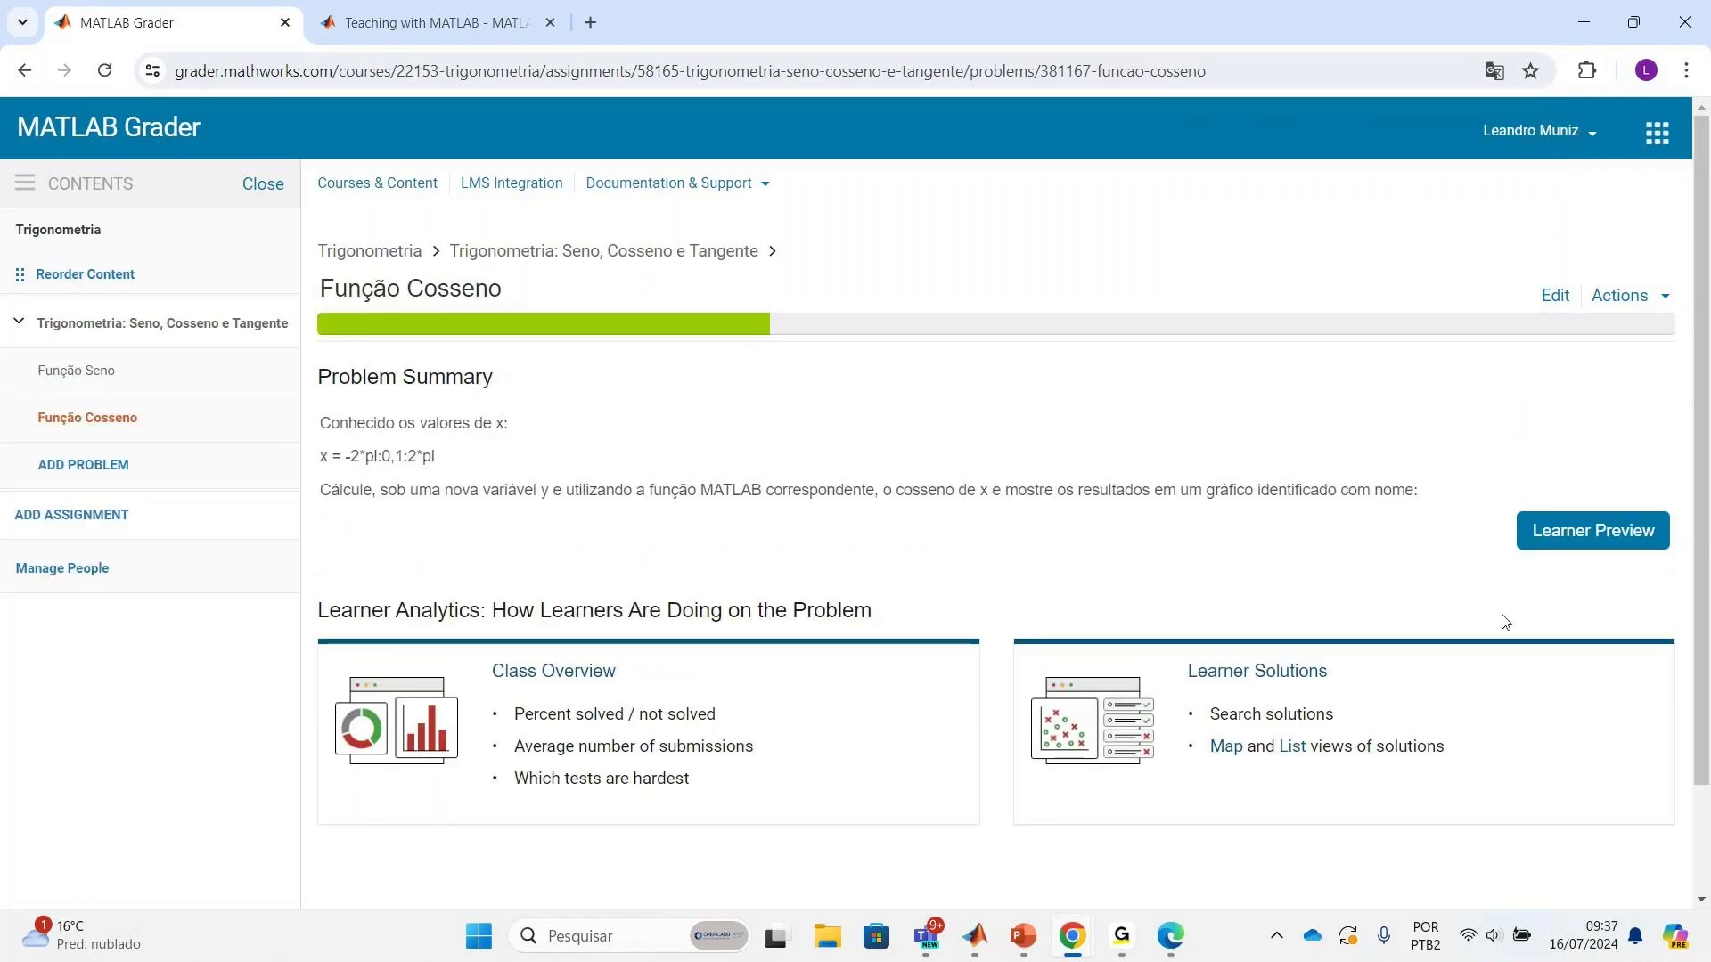
{"action": "left_click", "coordinate": [1555, 296]}
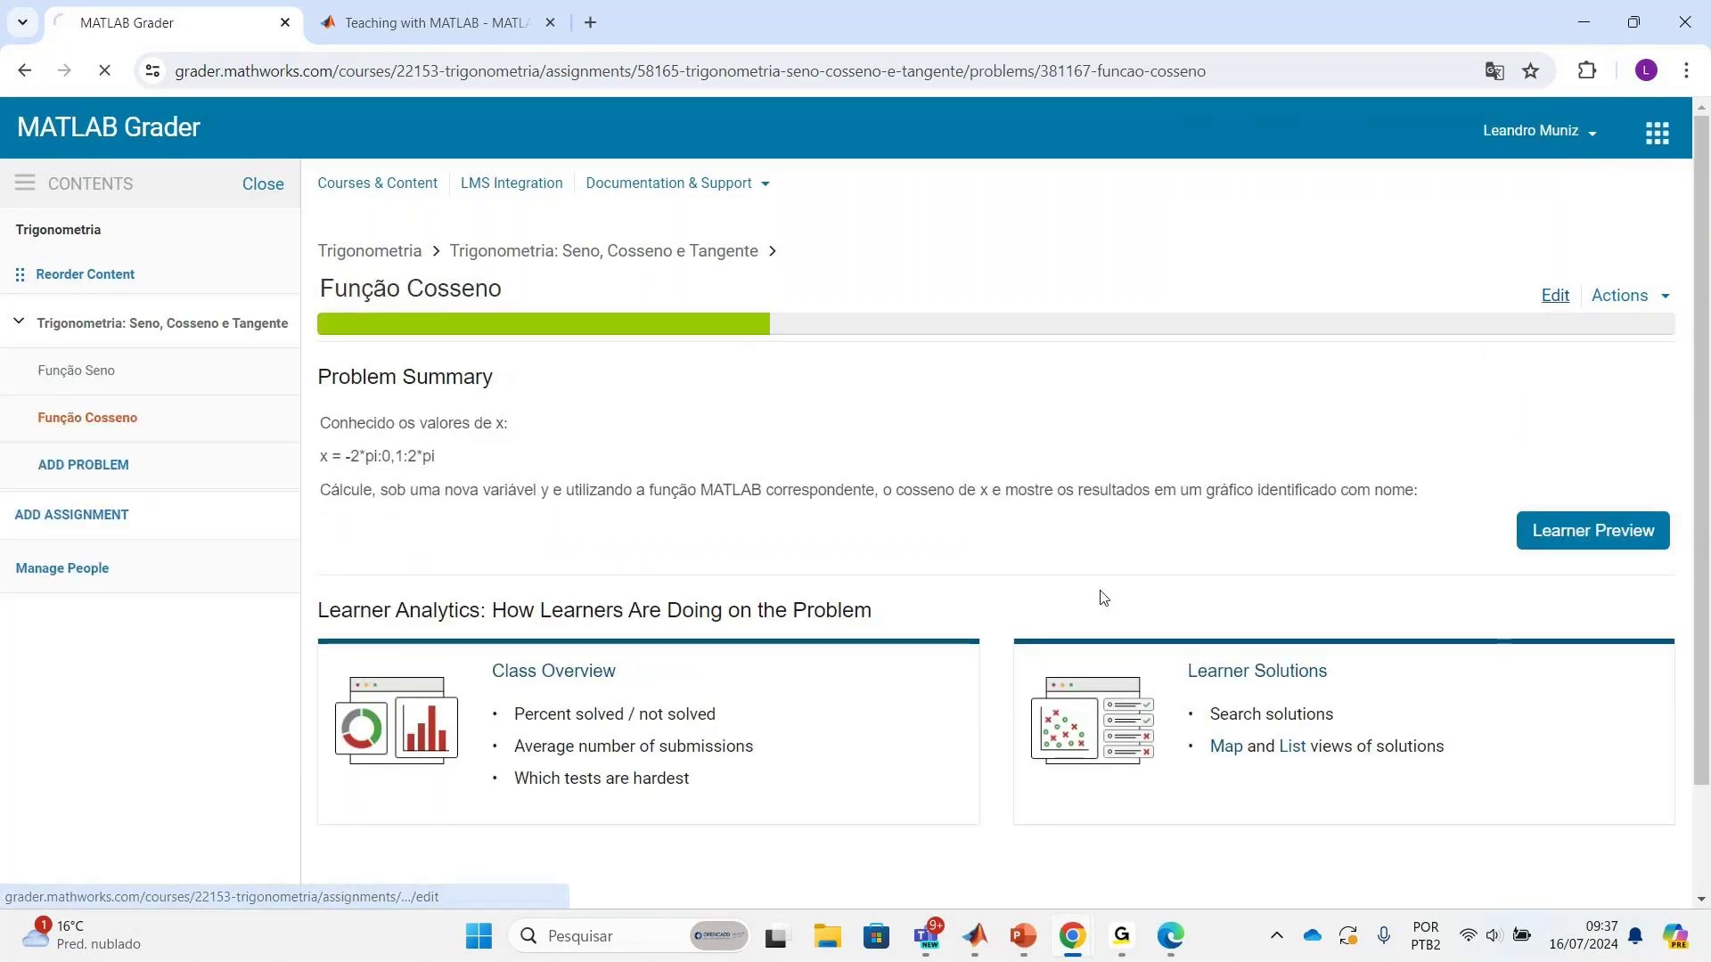
{"action": "scroll", "coordinate": [993, 619], "scroll_direction": "down", "scroll_amount": 2}
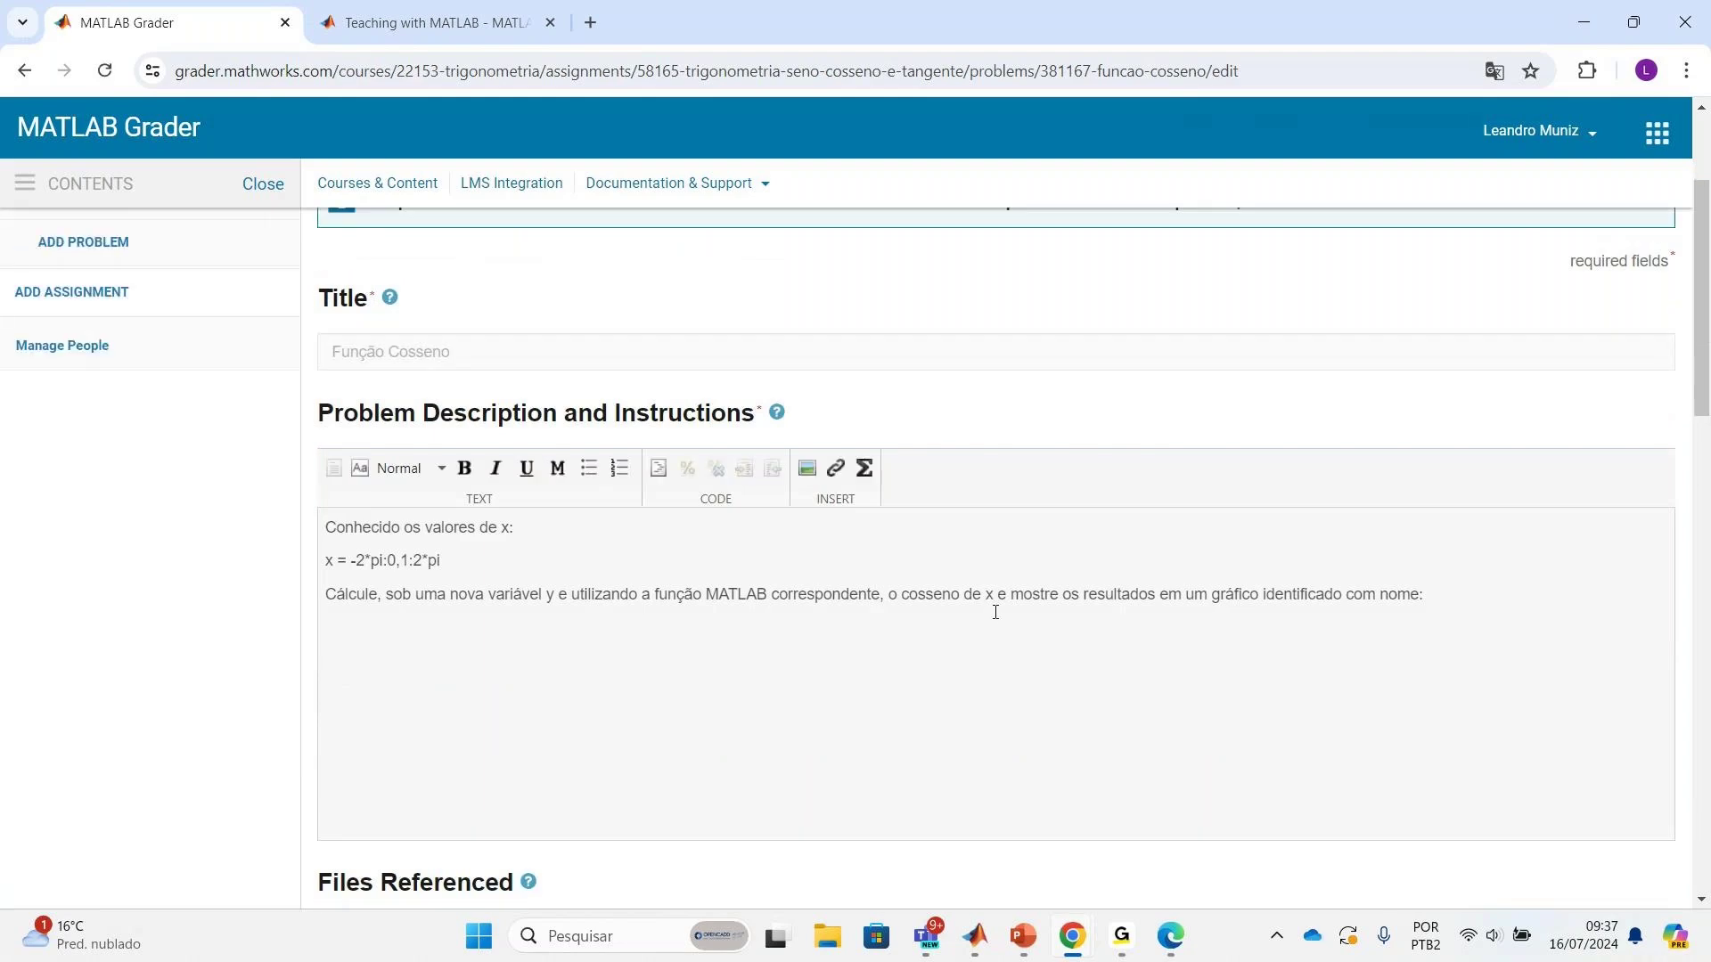
{"action": "scroll", "coordinate": [777, 611], "scroll_direction": "down", "scroll_amount": 5}
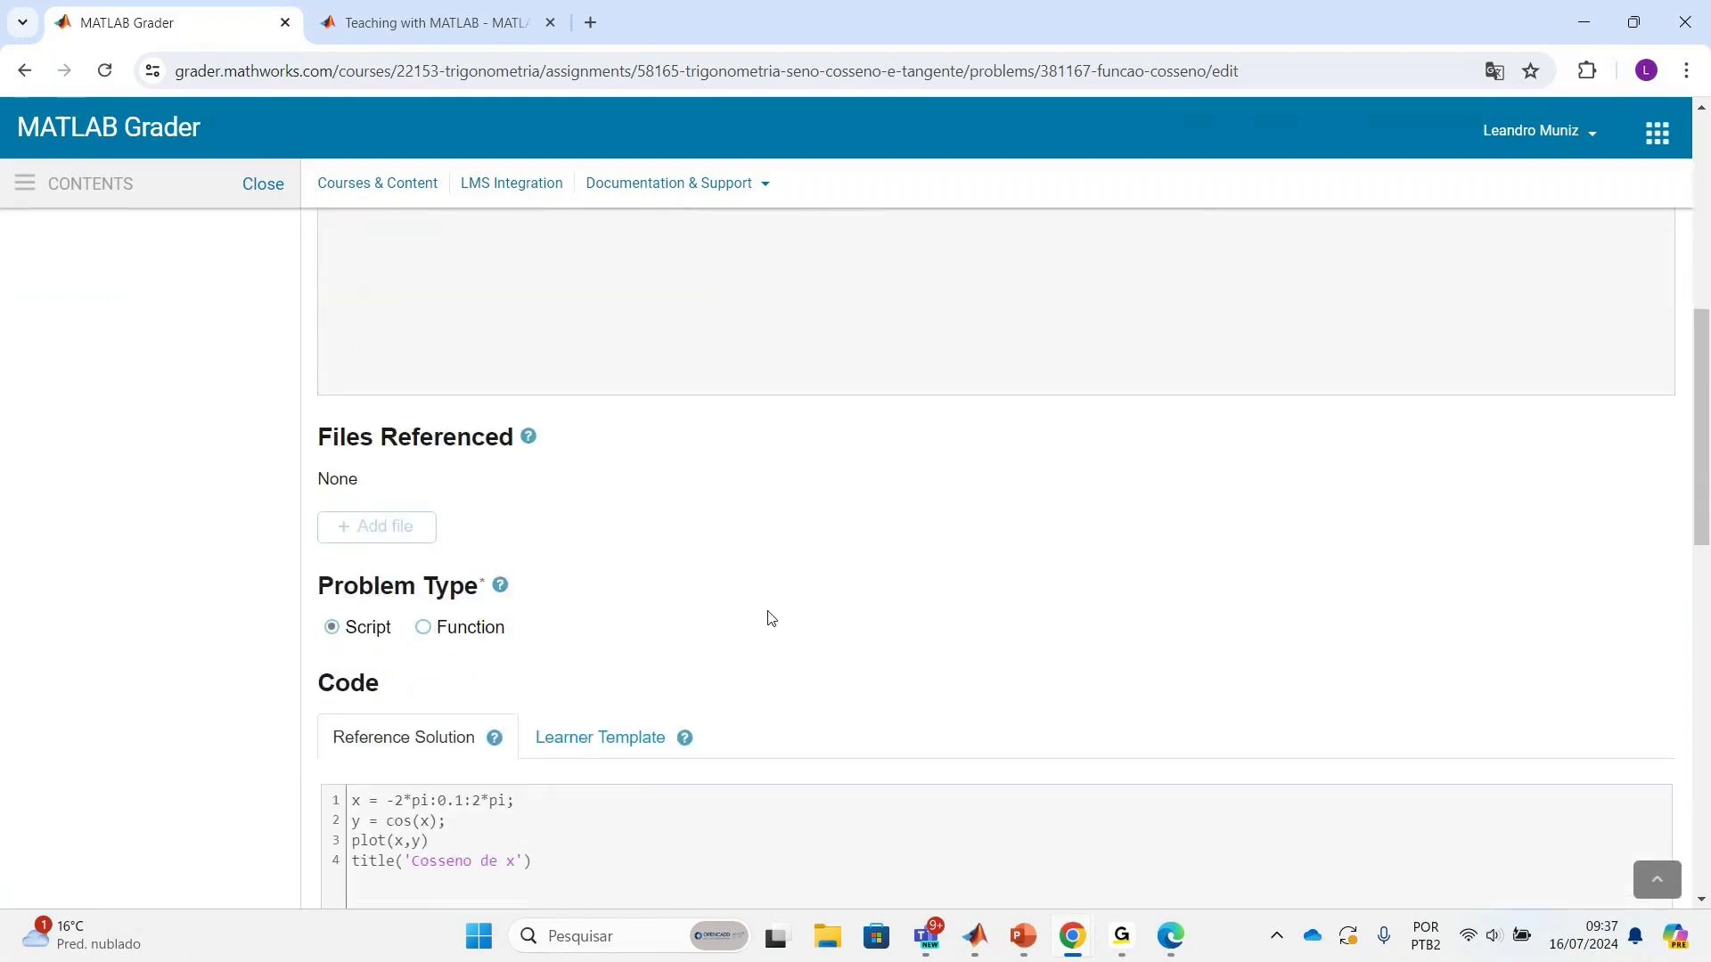
{"action": "scroll", "coordinate": [769, 621], "scroll_direction": "down", "scroll_amount": 4}
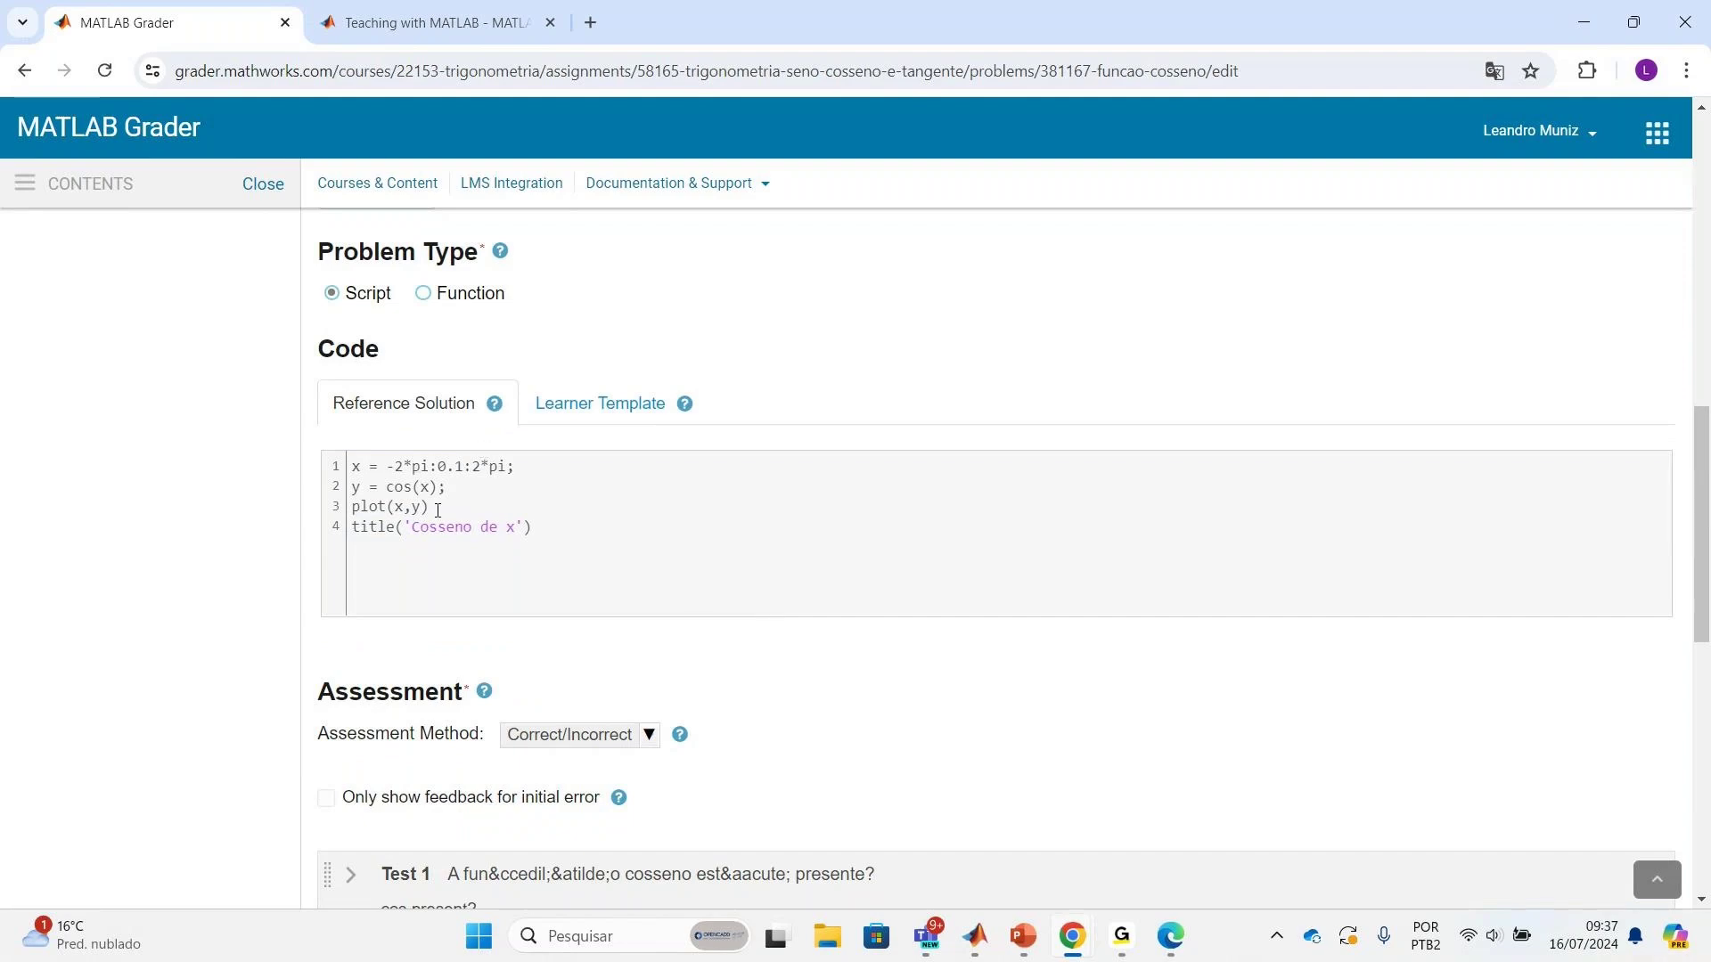
Step: Examine the assessment tests of the Função Cosseno problem and review its description again
{"action": "scroll", "coordinate": [481, 543], "scroll_direction": "down", "scroll_amount": 4}
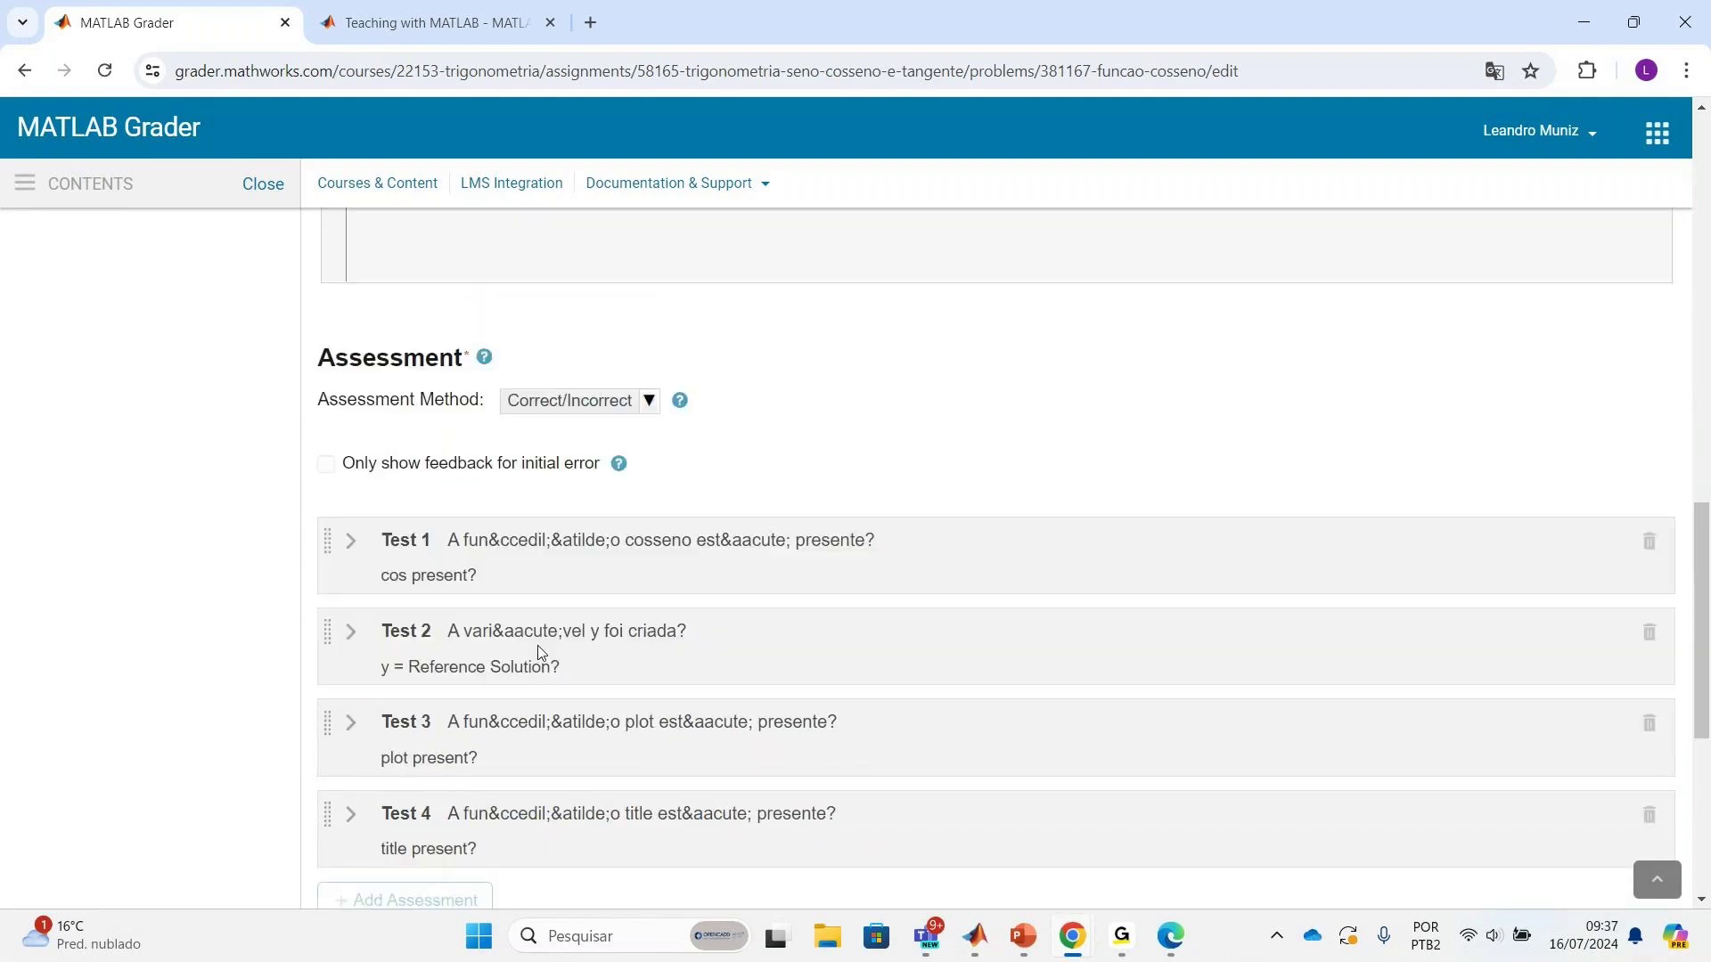
{"action": "scroll", "coordinate": [538, 652], "scroll_direction": "down", "scroll_amount": 3}
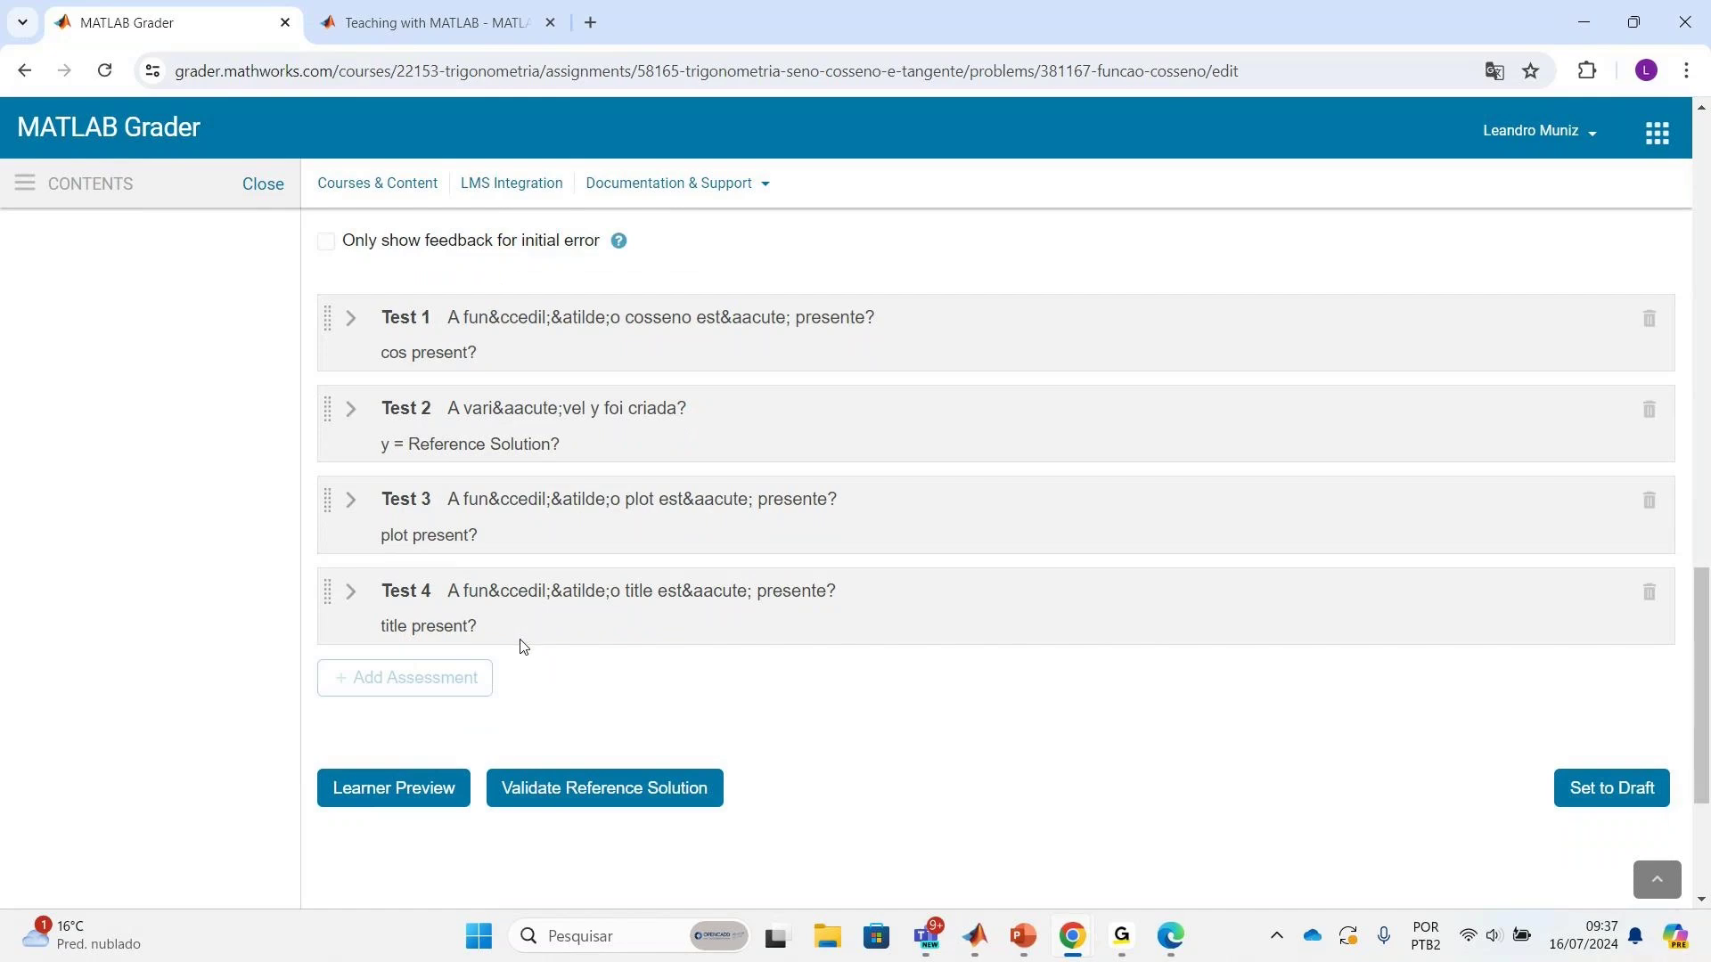
{"action": "scroll", "coordinate": [522, 646], "scroll_direction": "up", "scroll_amount": 15}
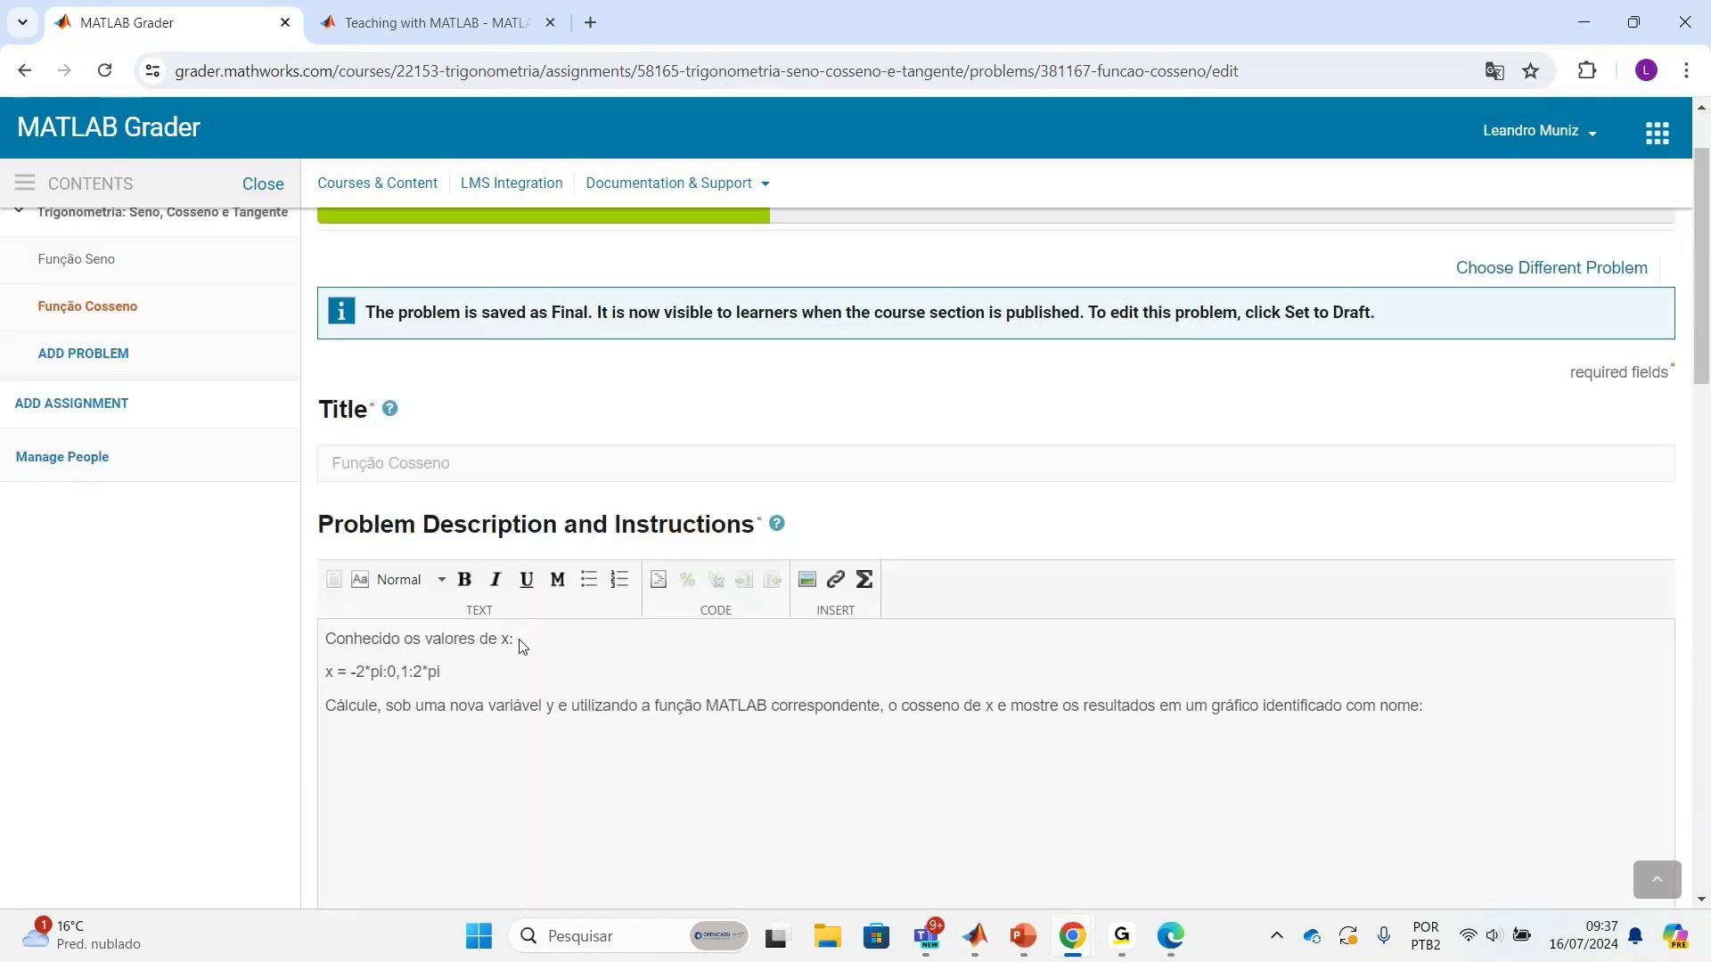
{"action": "scroll", "coordinate": [522, 646], "scroll_direction": "down", "scroll_amount": 15}
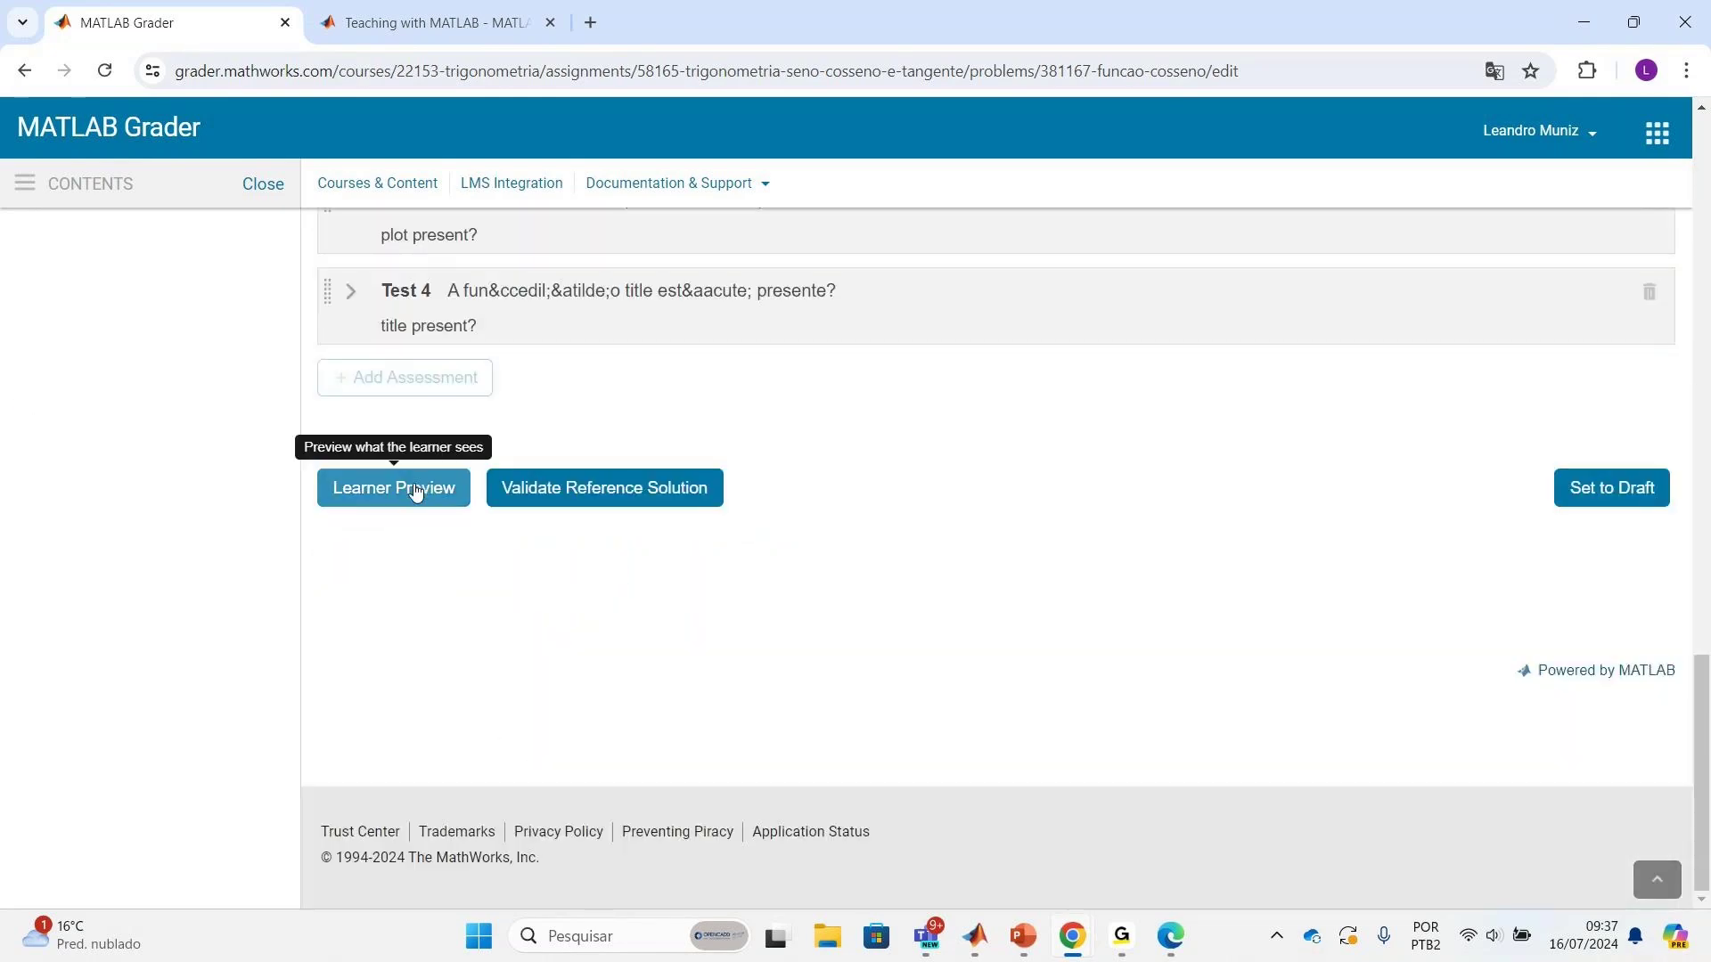
Step: Preview the Função Cosseno problem as a learner and examine its instructions, script template and assessment area
{"action": "left_click", "coordinate": [414, 491]}
{"action": "scroll", "coordinate": [1089, 608], "scroll_direction": "down", "scroll_amount": 3}
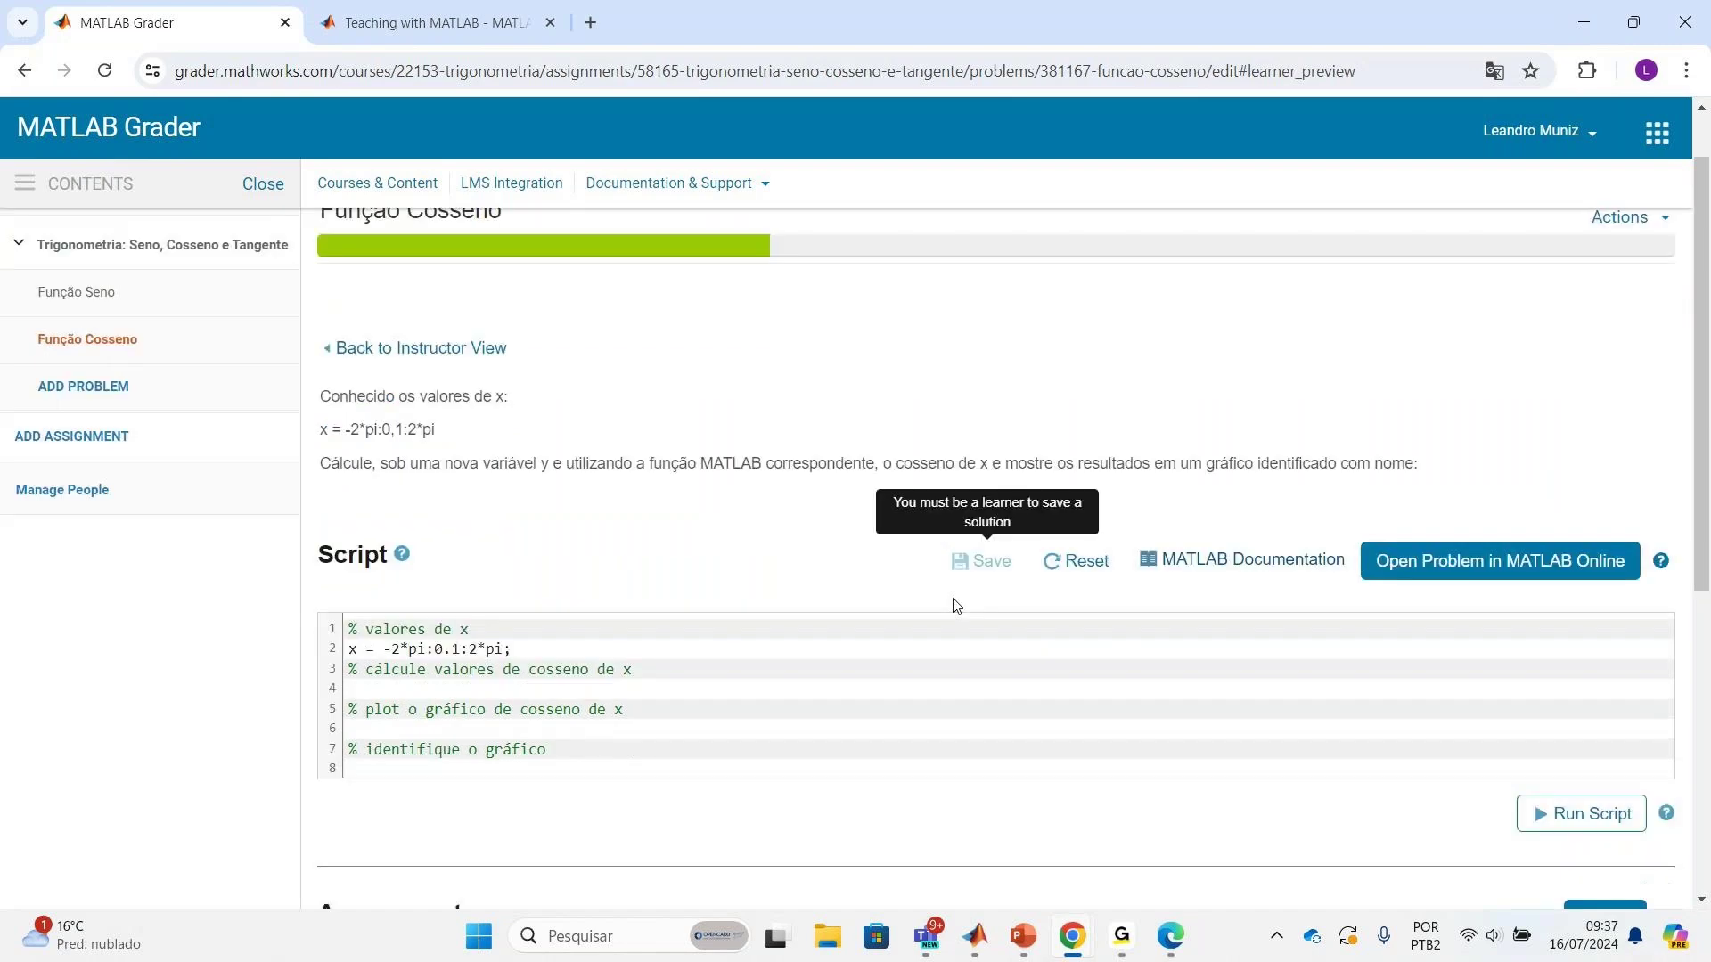
{"action": "scroll", "coordinate": [919, 599], "scroll_direction": "up", "scroll_amount": 1}
{"action": "scroll", "coordinate": [919, 599], "scroll_direction": "up", "scroll_amount": 2}
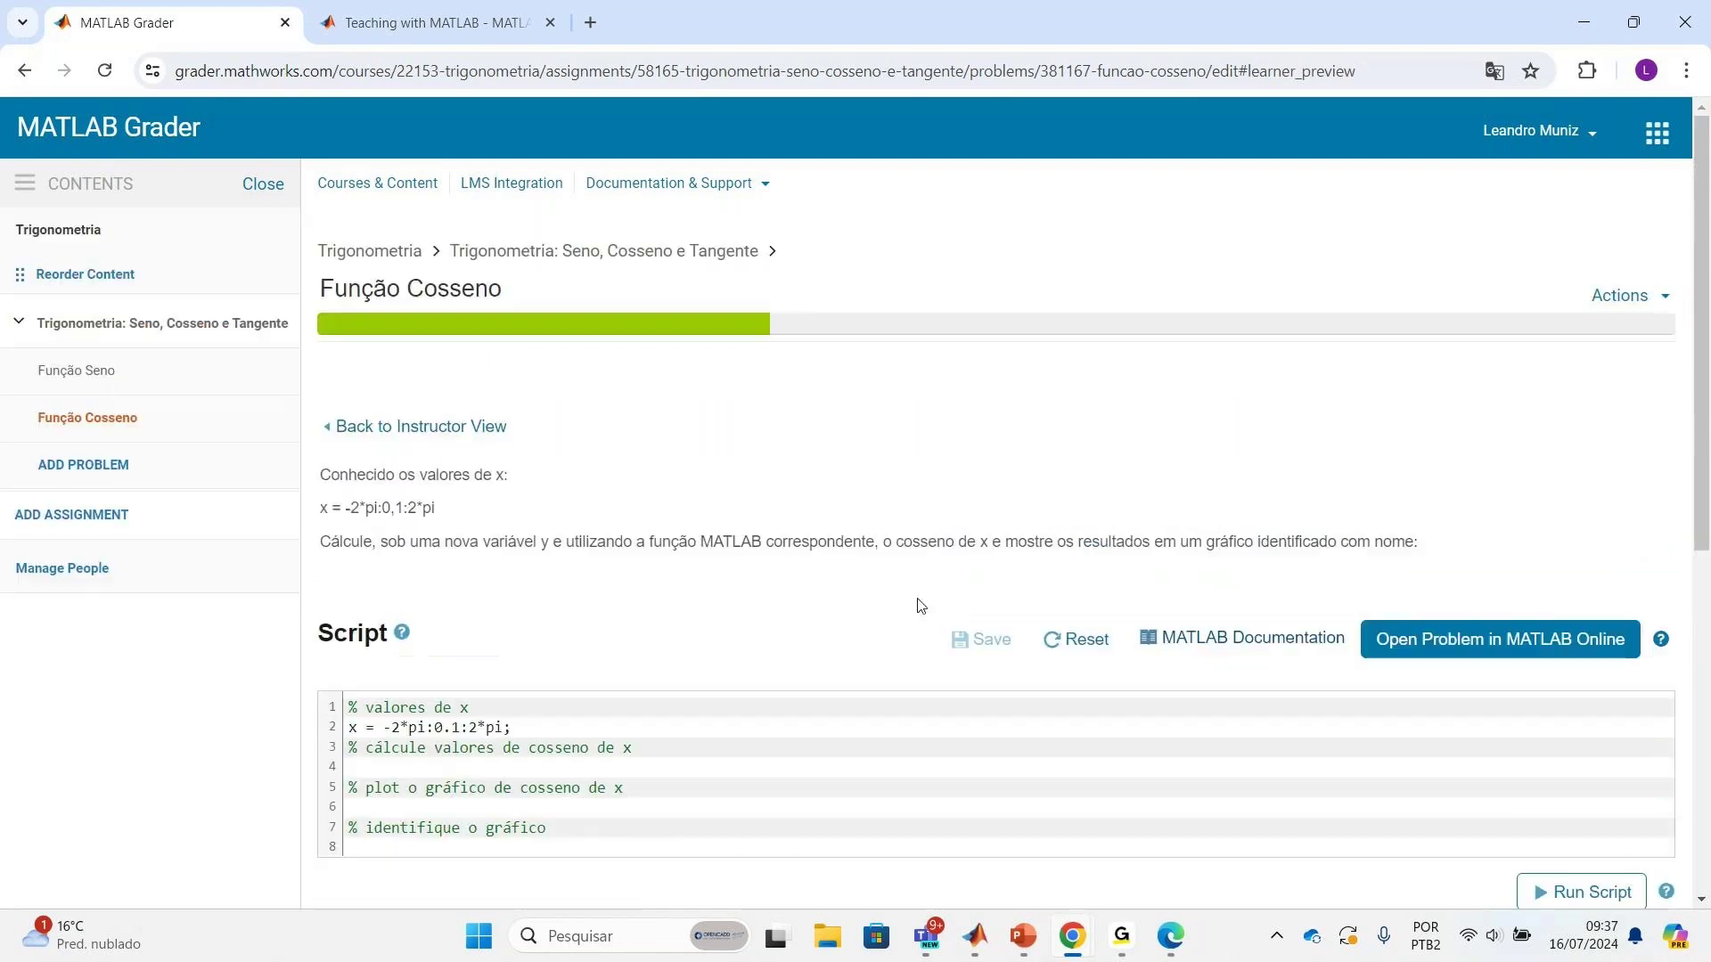
{"action": "scroll", "coordinate": [920, 606], "scroll_direction": "down", "scroll_amount": 2}
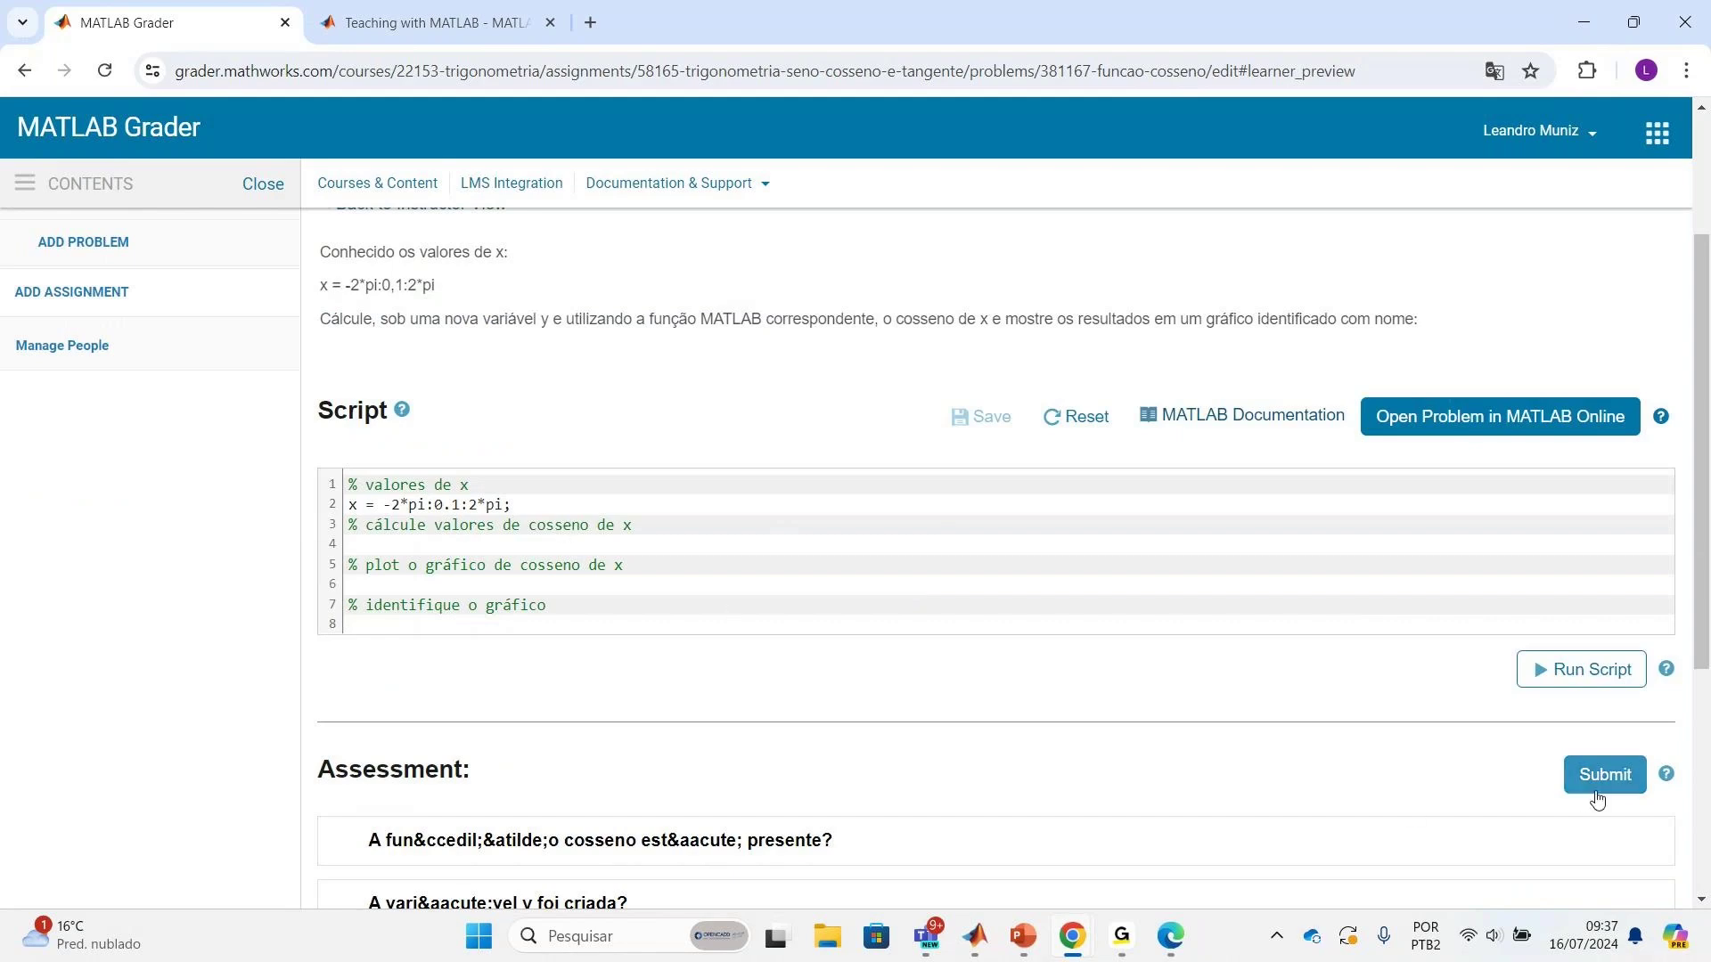
{"action": "scroll", "coordinate": [259, 432], "scroll_direction": "up", "scroll_amount": 3}
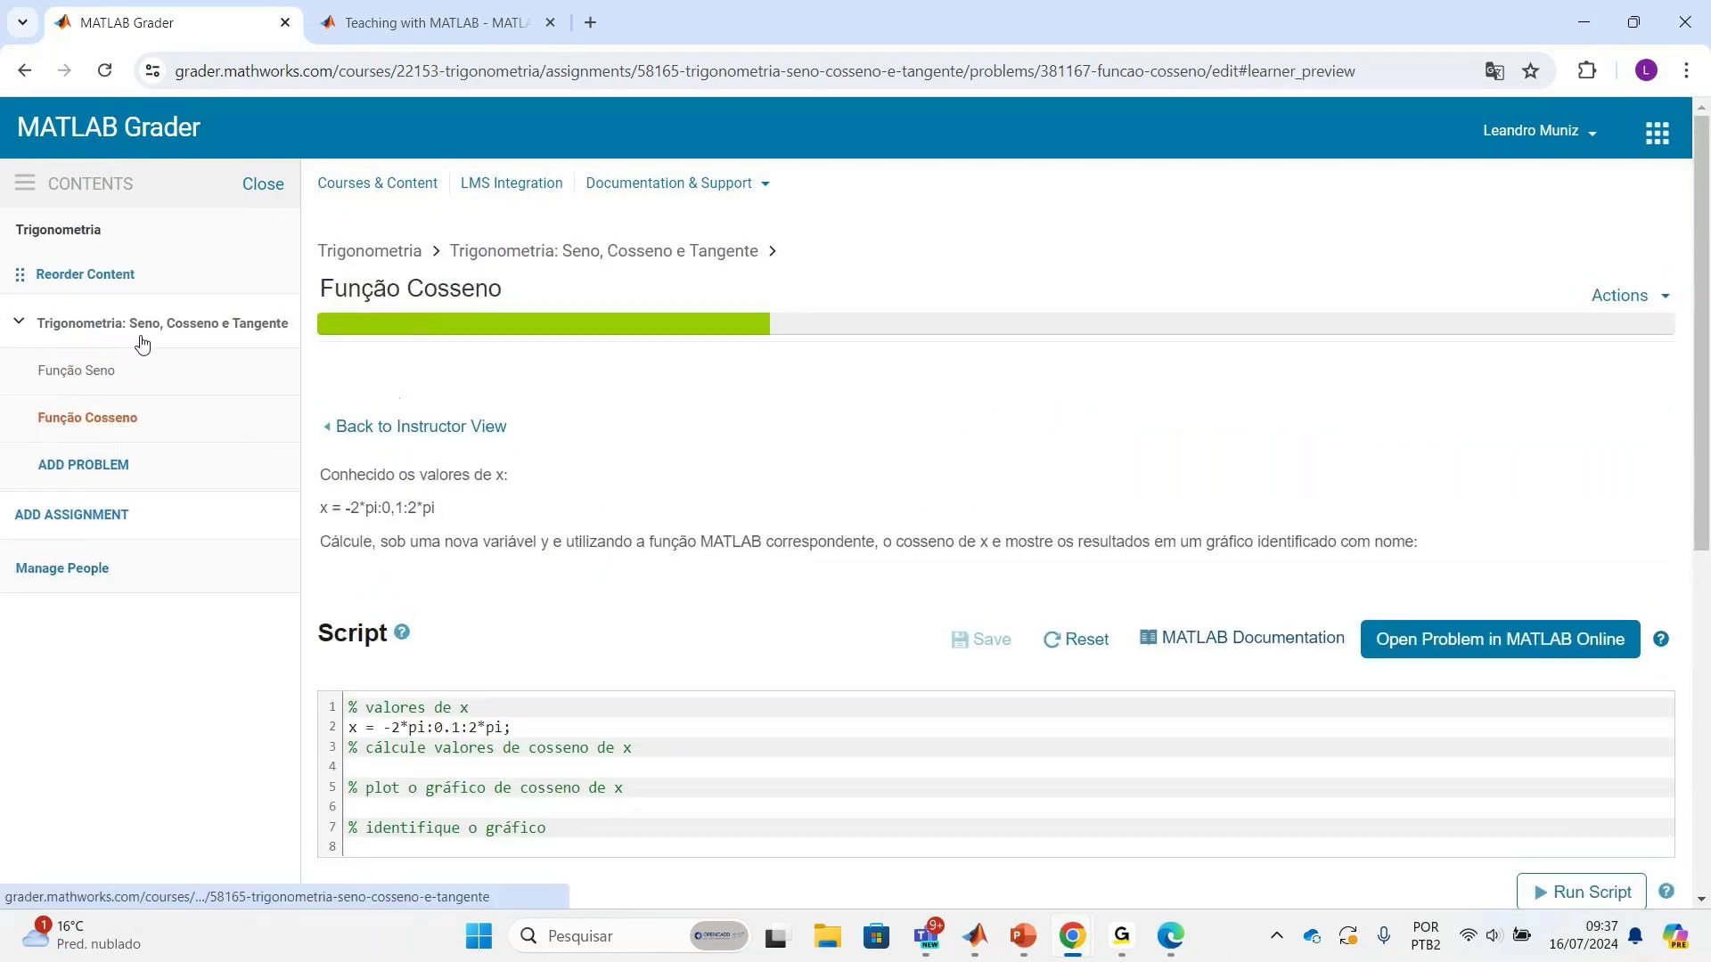
Step: Leave the learner preview and the problem editor, and return to the MATLAB Grader home page
{"action": "left_click", "coordinate": [25, 71]}
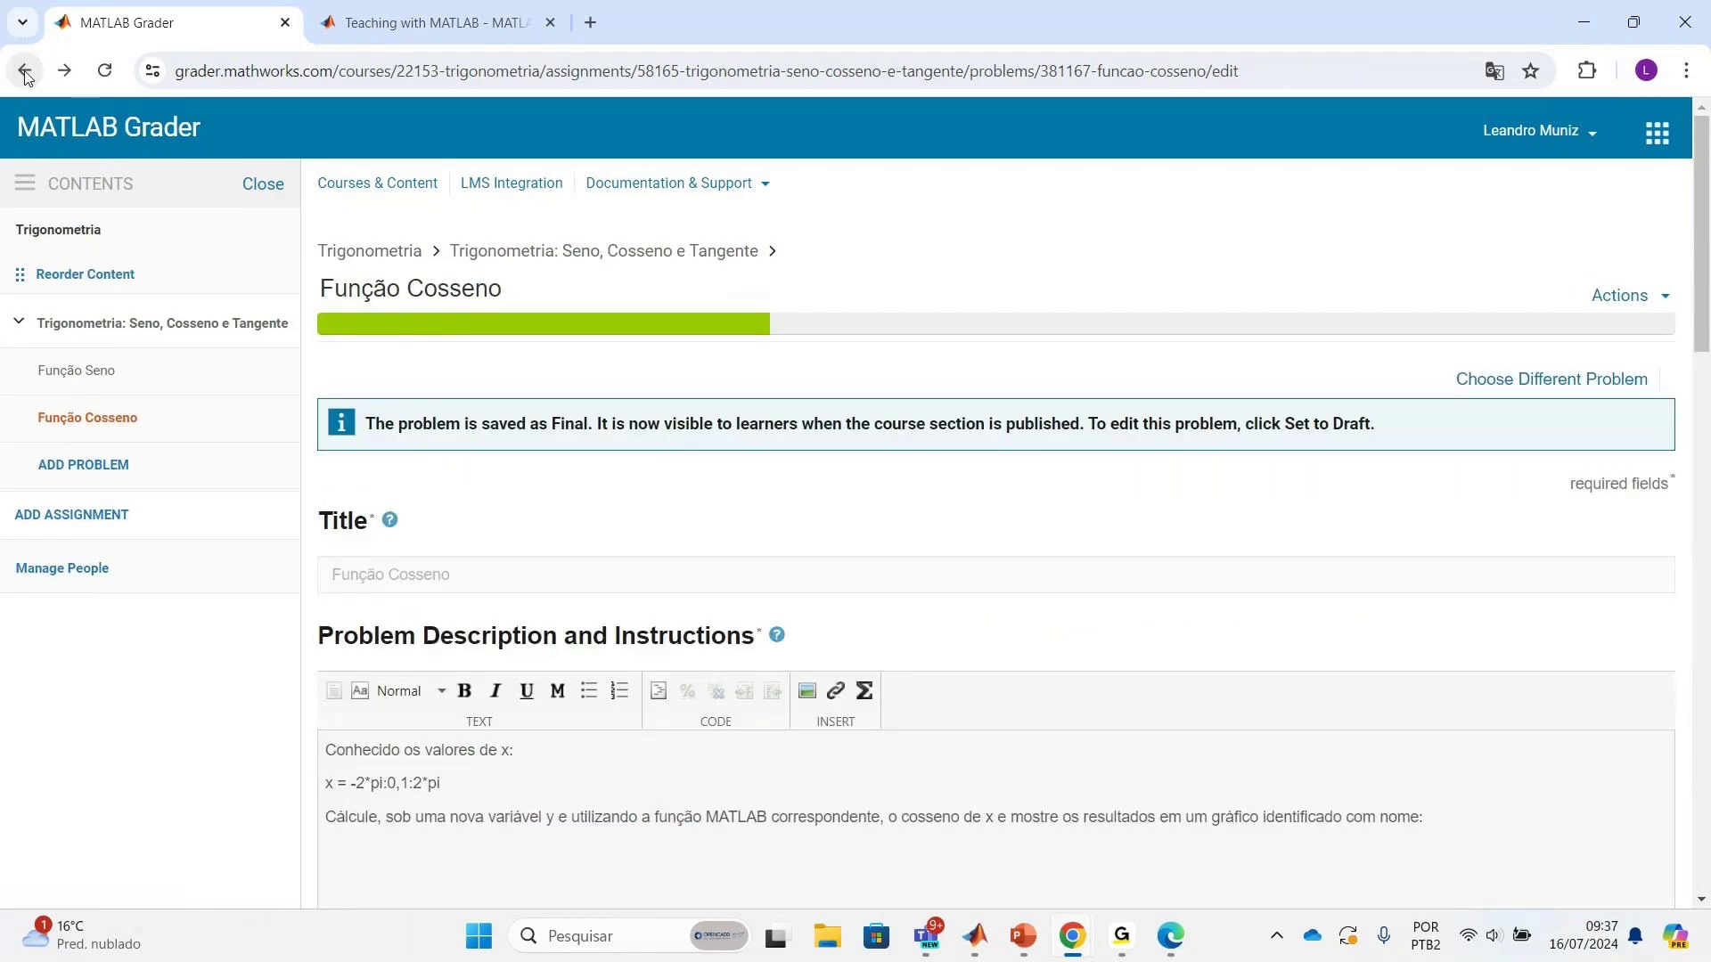
{"action": "left_click", "coordinate": [25, 71]}
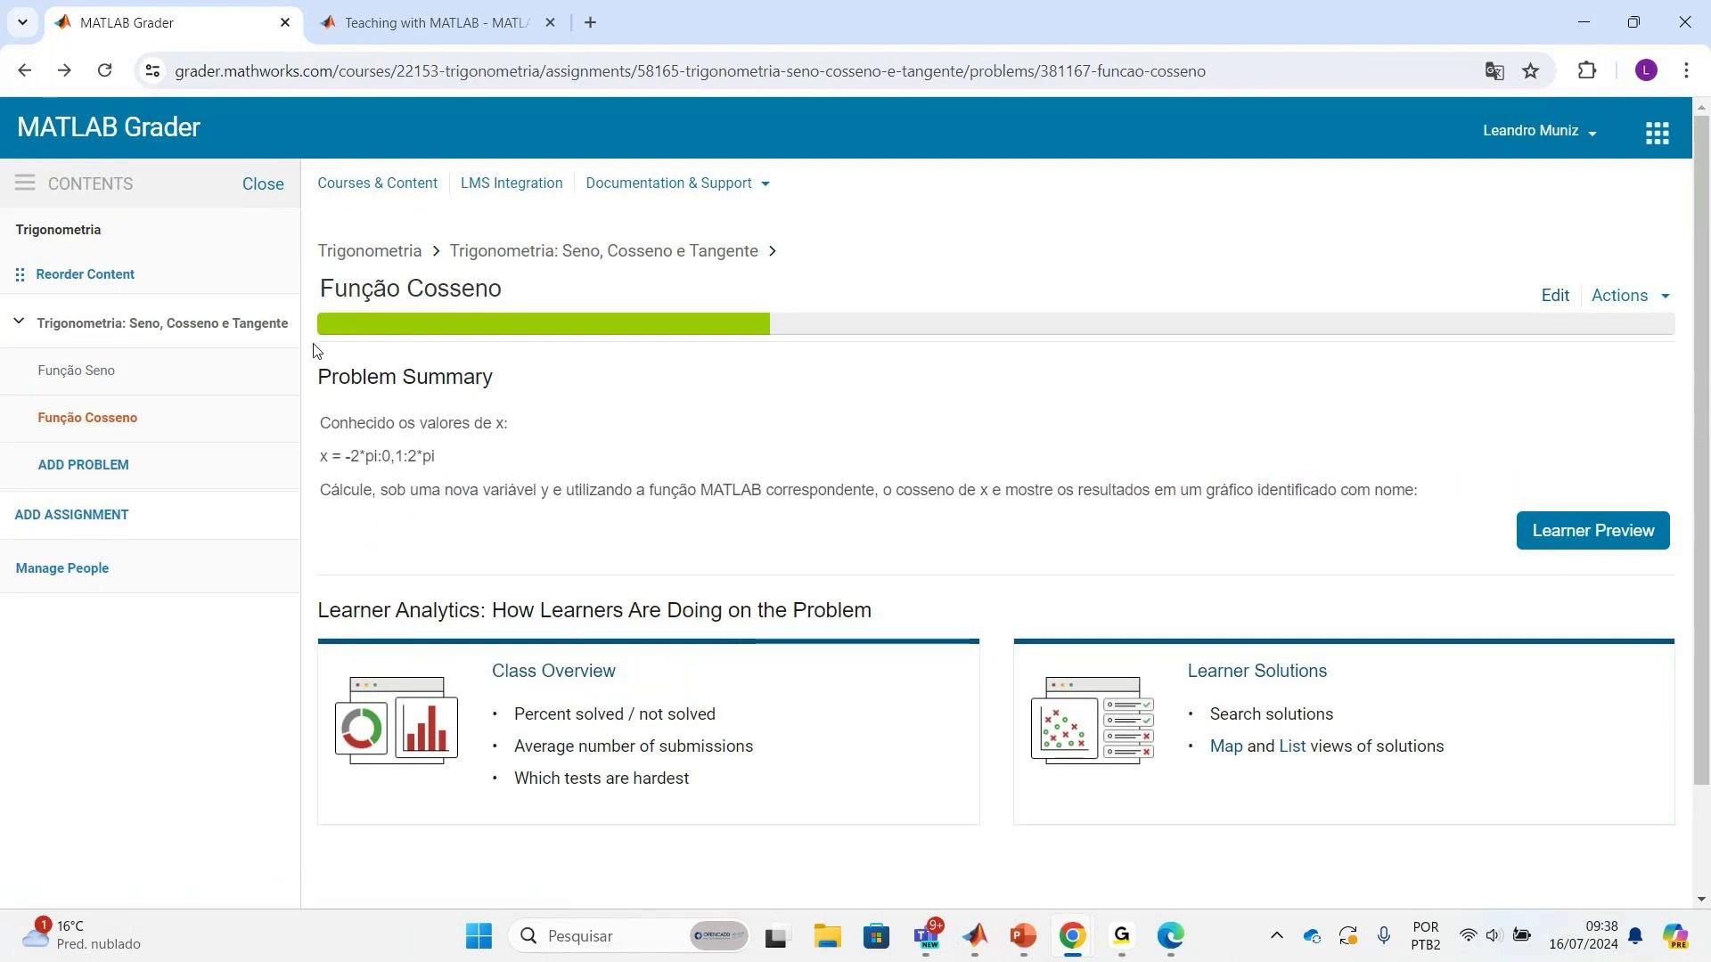
{"action": "left_click", "coordinate": [176, 129]}
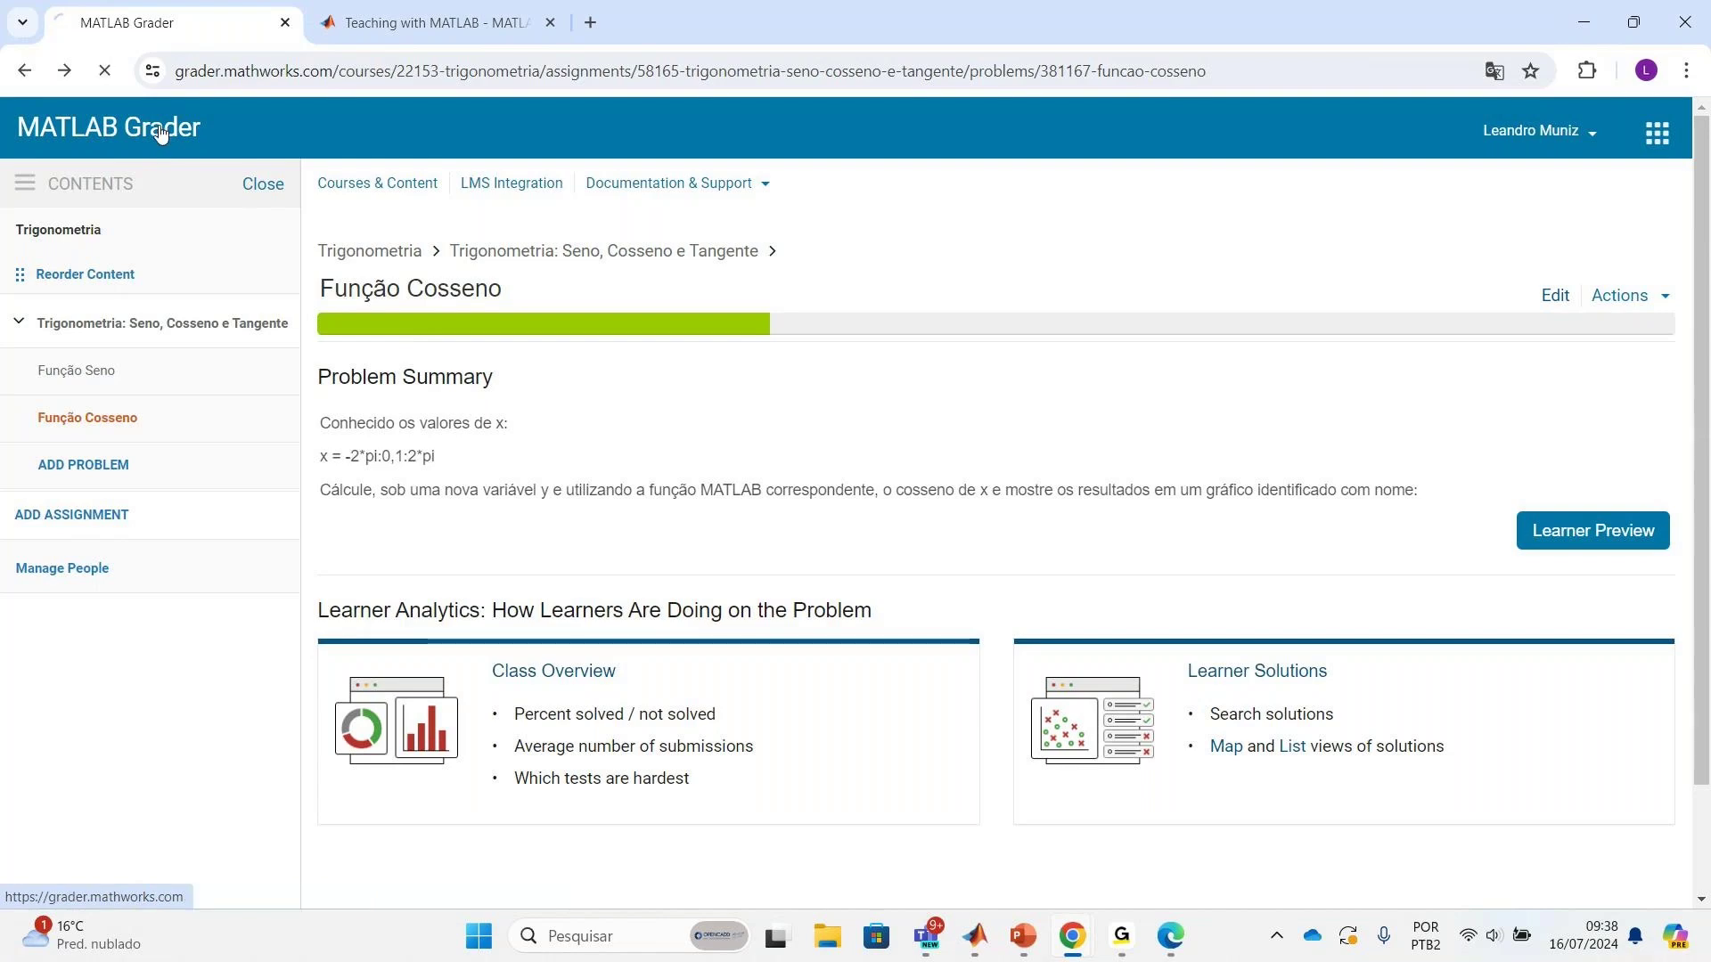
Step: Open the Sistema Massa-Mola-Amortecedor problem from the Equações Diferenciais assignment of the current Cálculo course
{"action": "left_click", "coordinate": [175, 327]}
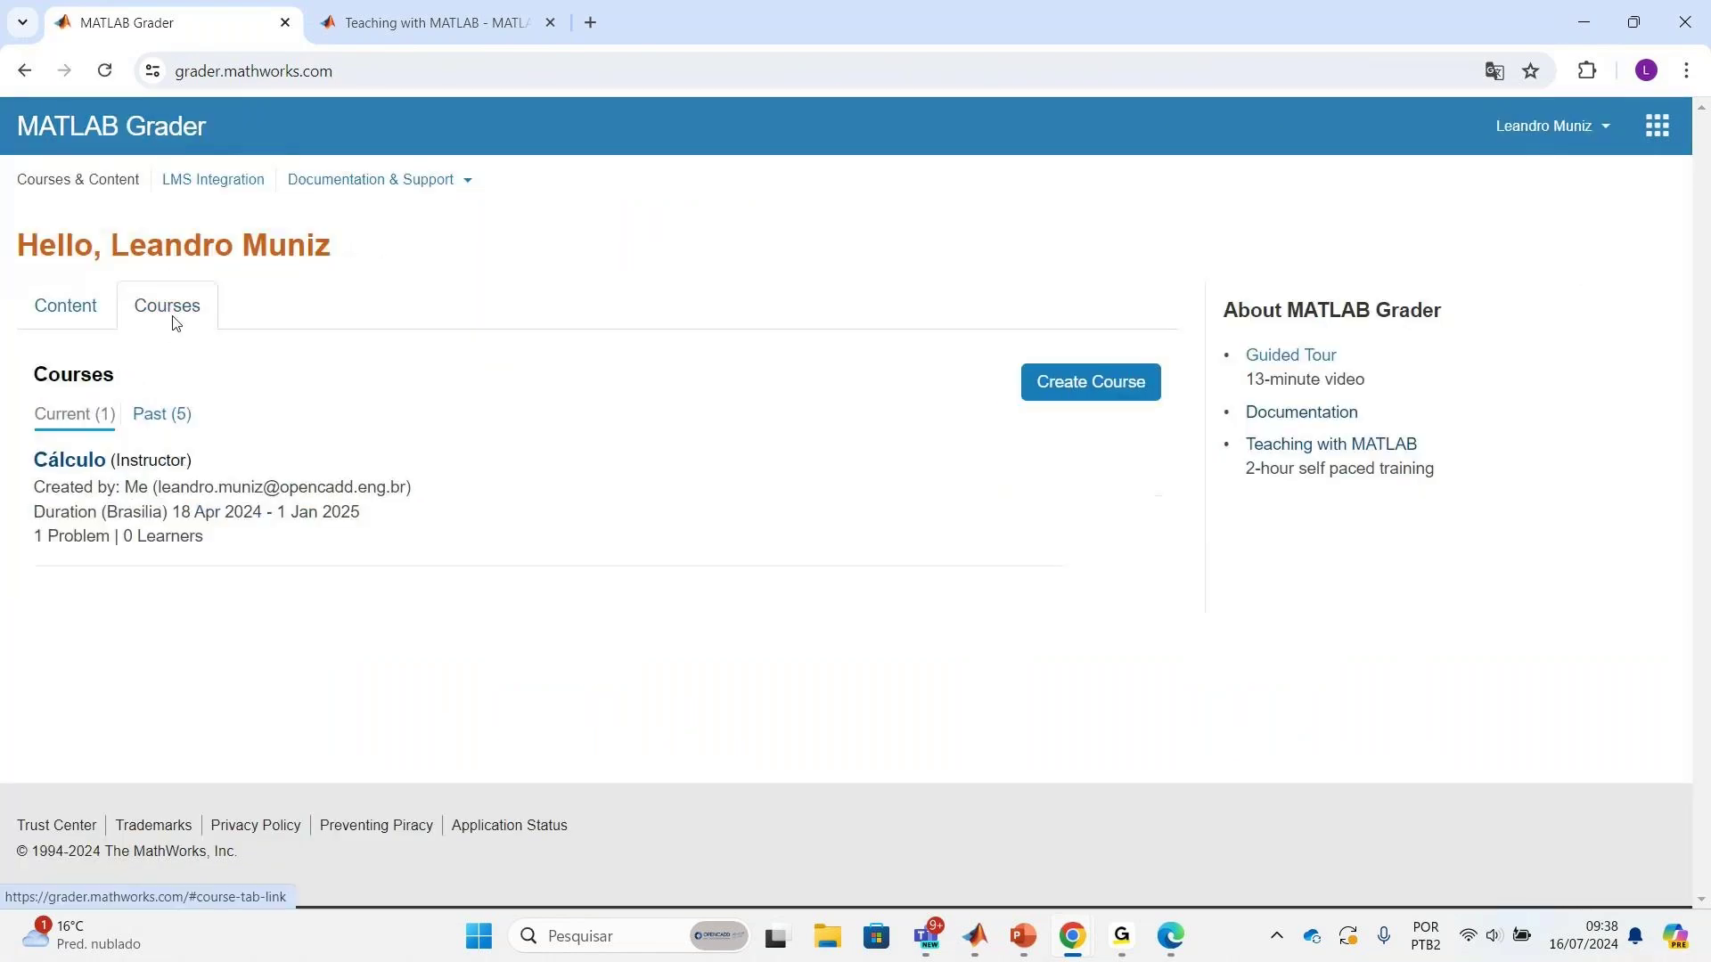
{"action": "left_click", "coordinate": [83, 463]}
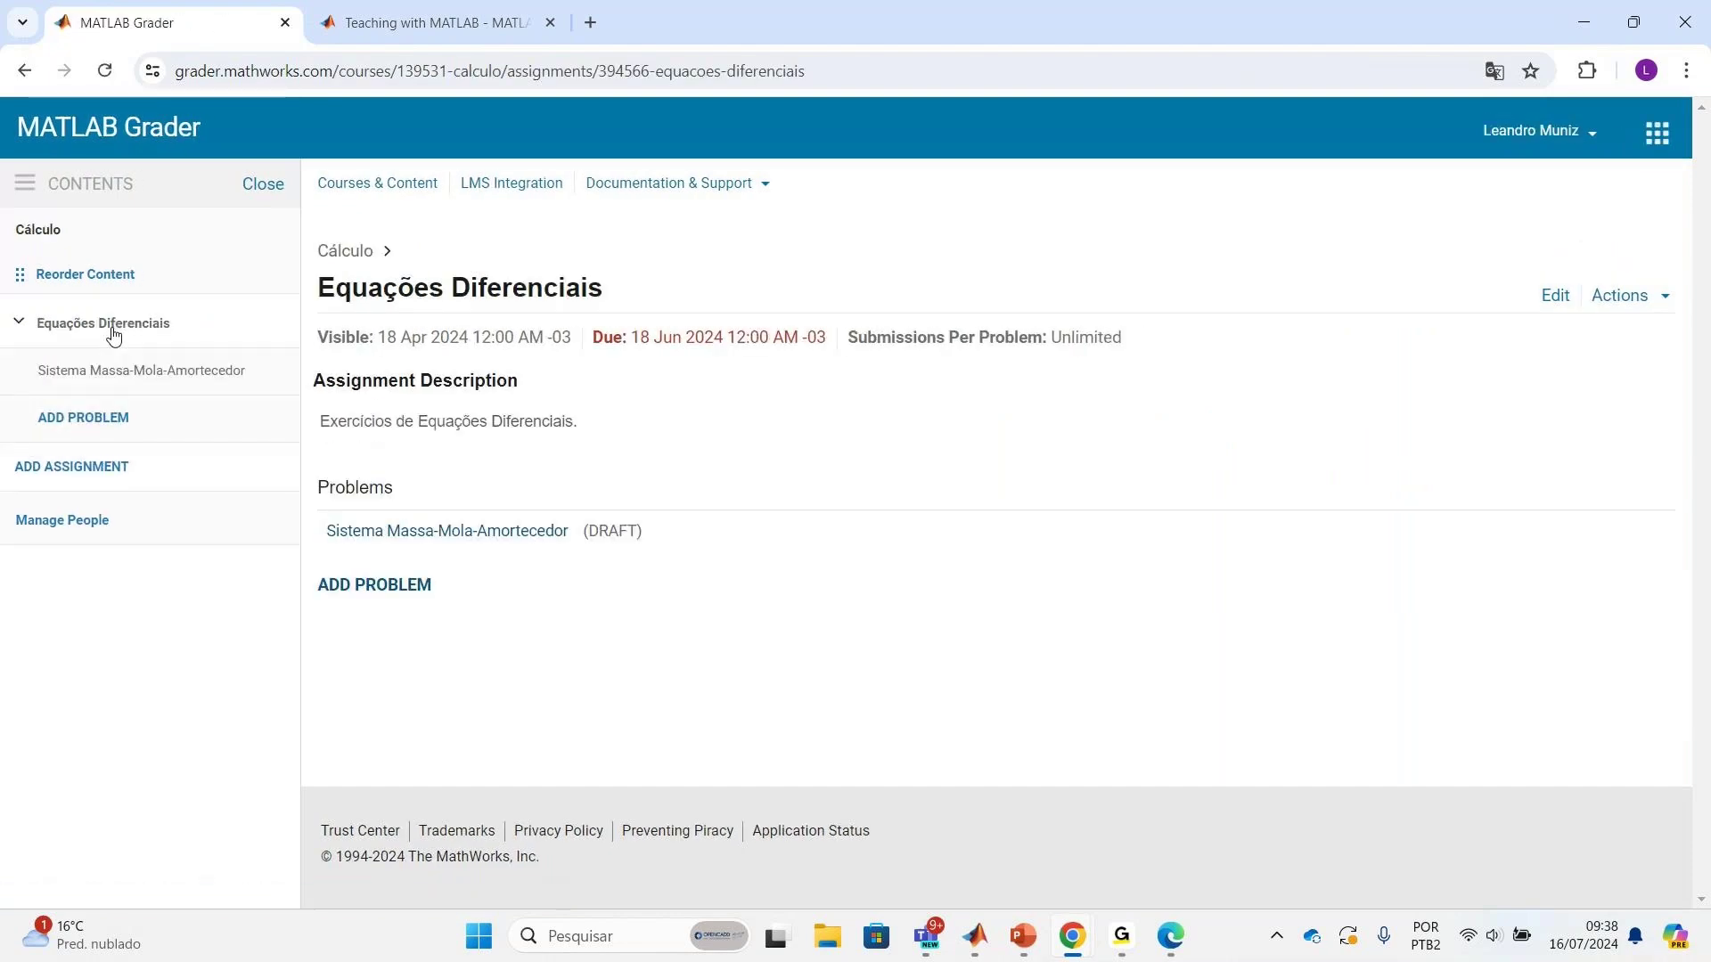
{"action": "left_click", "coordinate": [399, 534]}
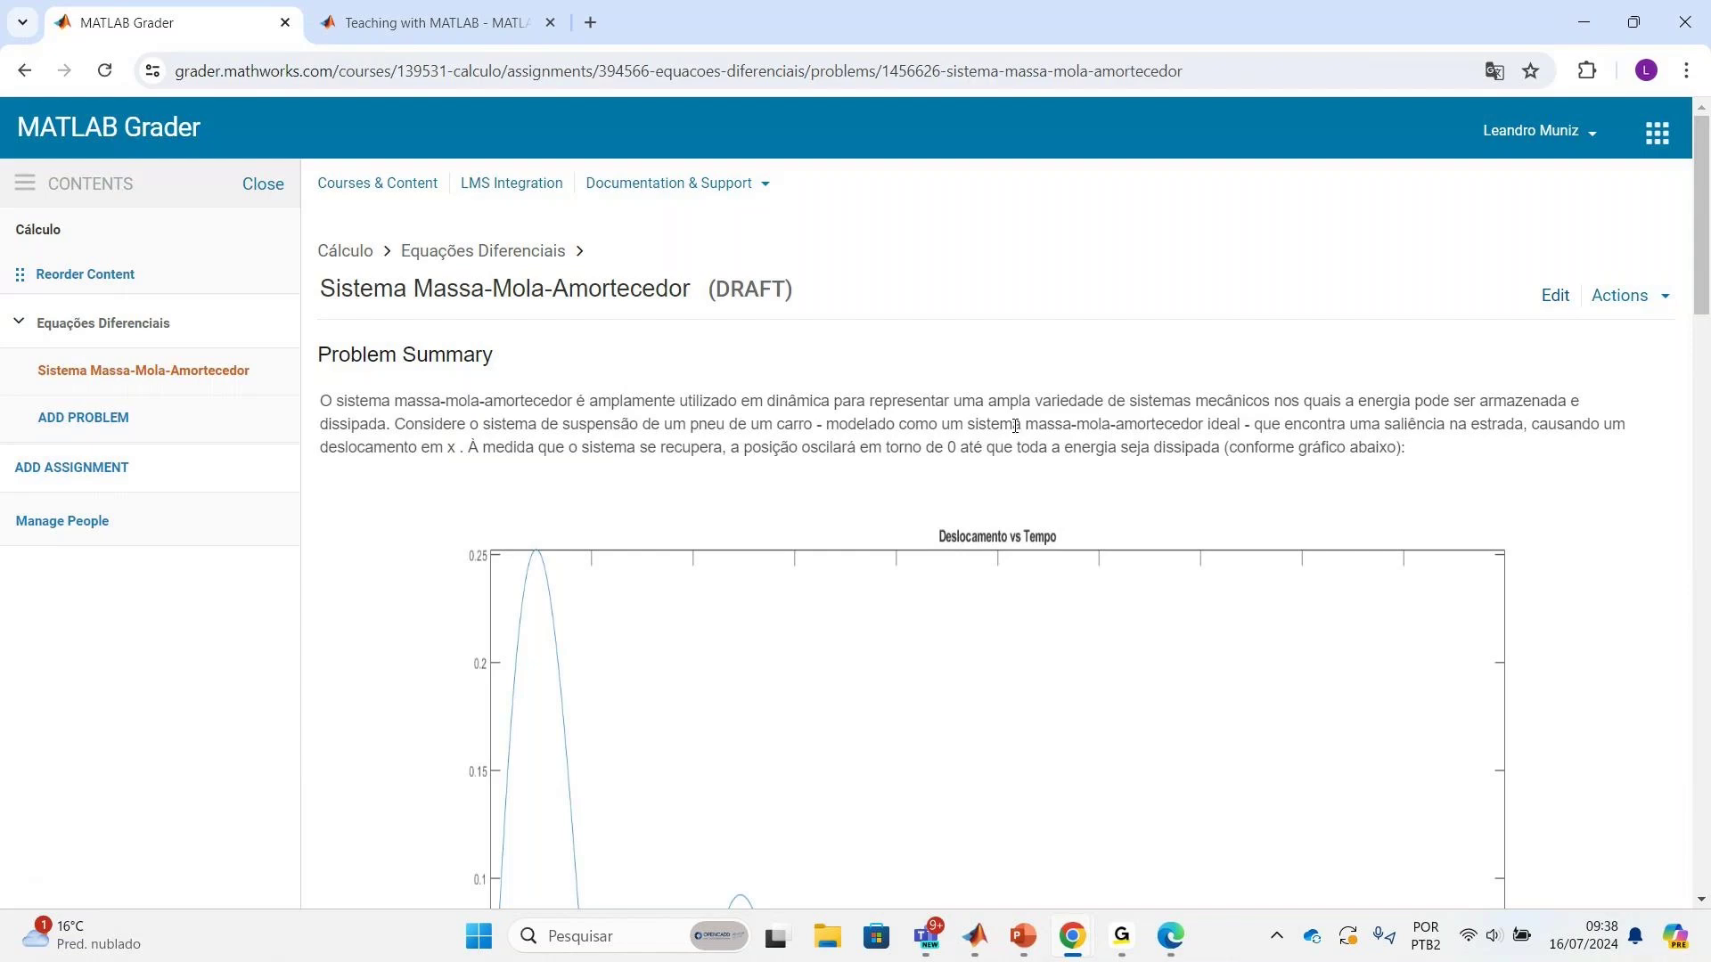
Step: Examine the Sistema Massa-Mola-Amortecedor problem summary, including its displacement graph, system diagram, equations and list of script tasks
{"action": "scroll", "coordinate": [1015, 425], "scroll_direction": "down", "scroll_amount": 3}
{"action": "scroll", "coordinate": [1016, 426], "scroll_direction": "down", "scroll_amount": 3}
{"action": "scroll", "coordinate": [1014, 424], "scroll_direction": "up", "scroll_amount": 6}
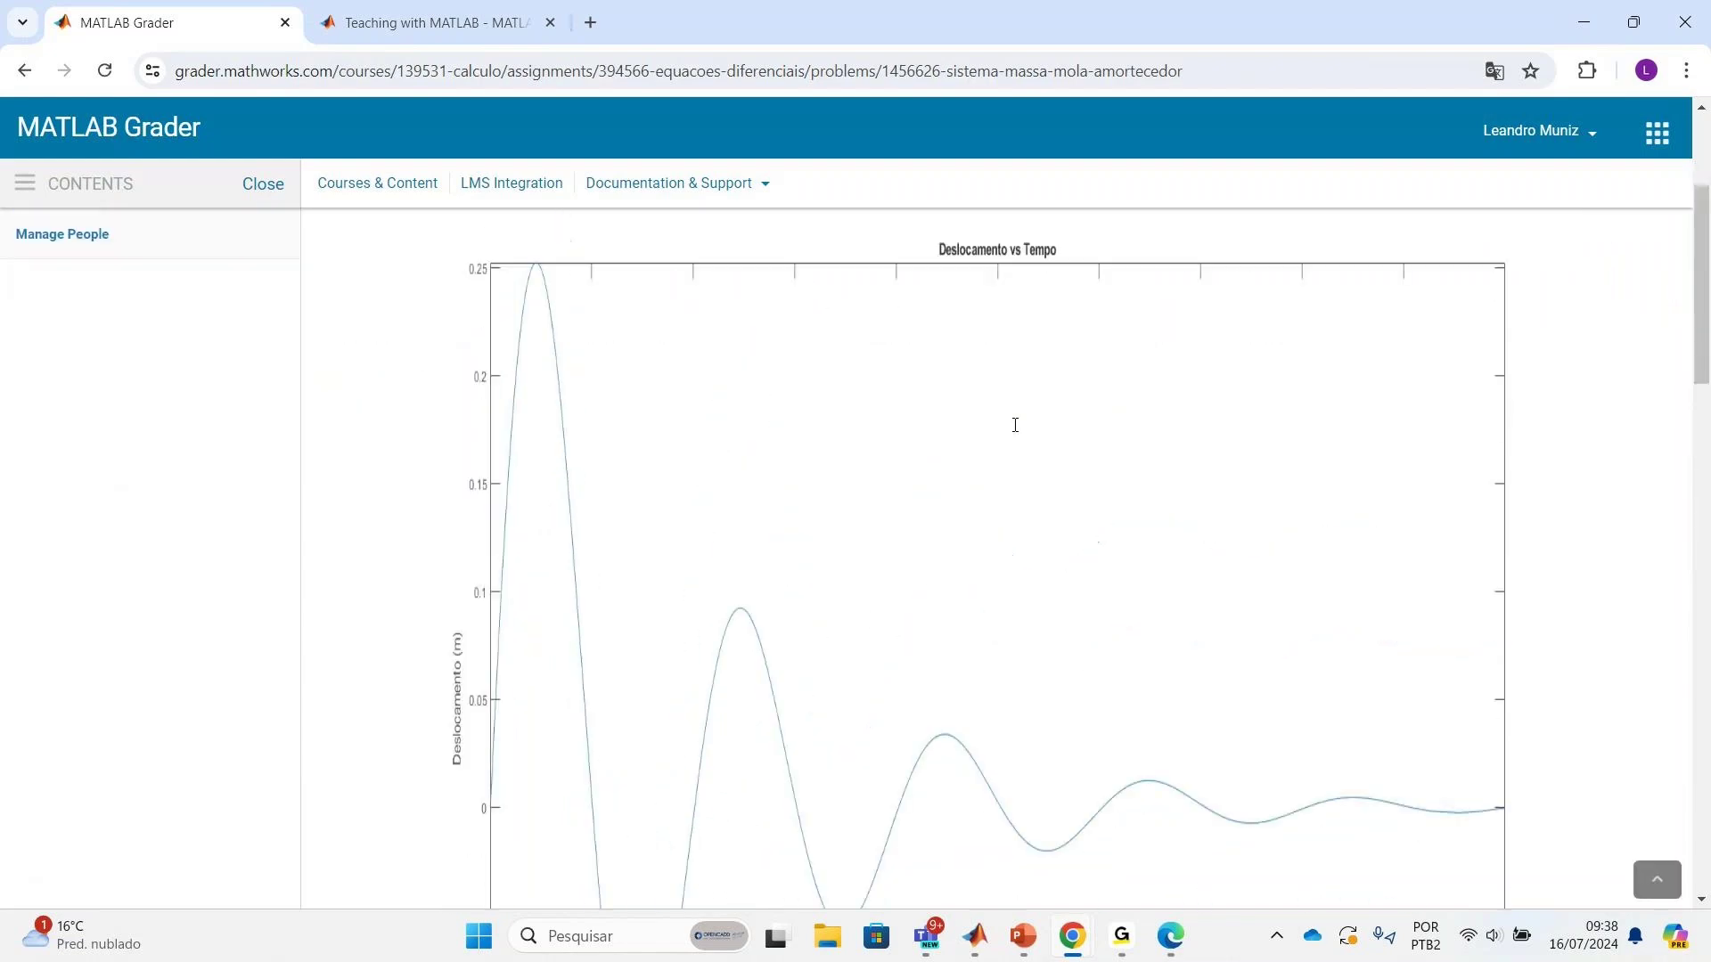
{"action": "scroll", "coordinate": [978, 416], "scroll_direction": "down", "scroll_amount": 9}
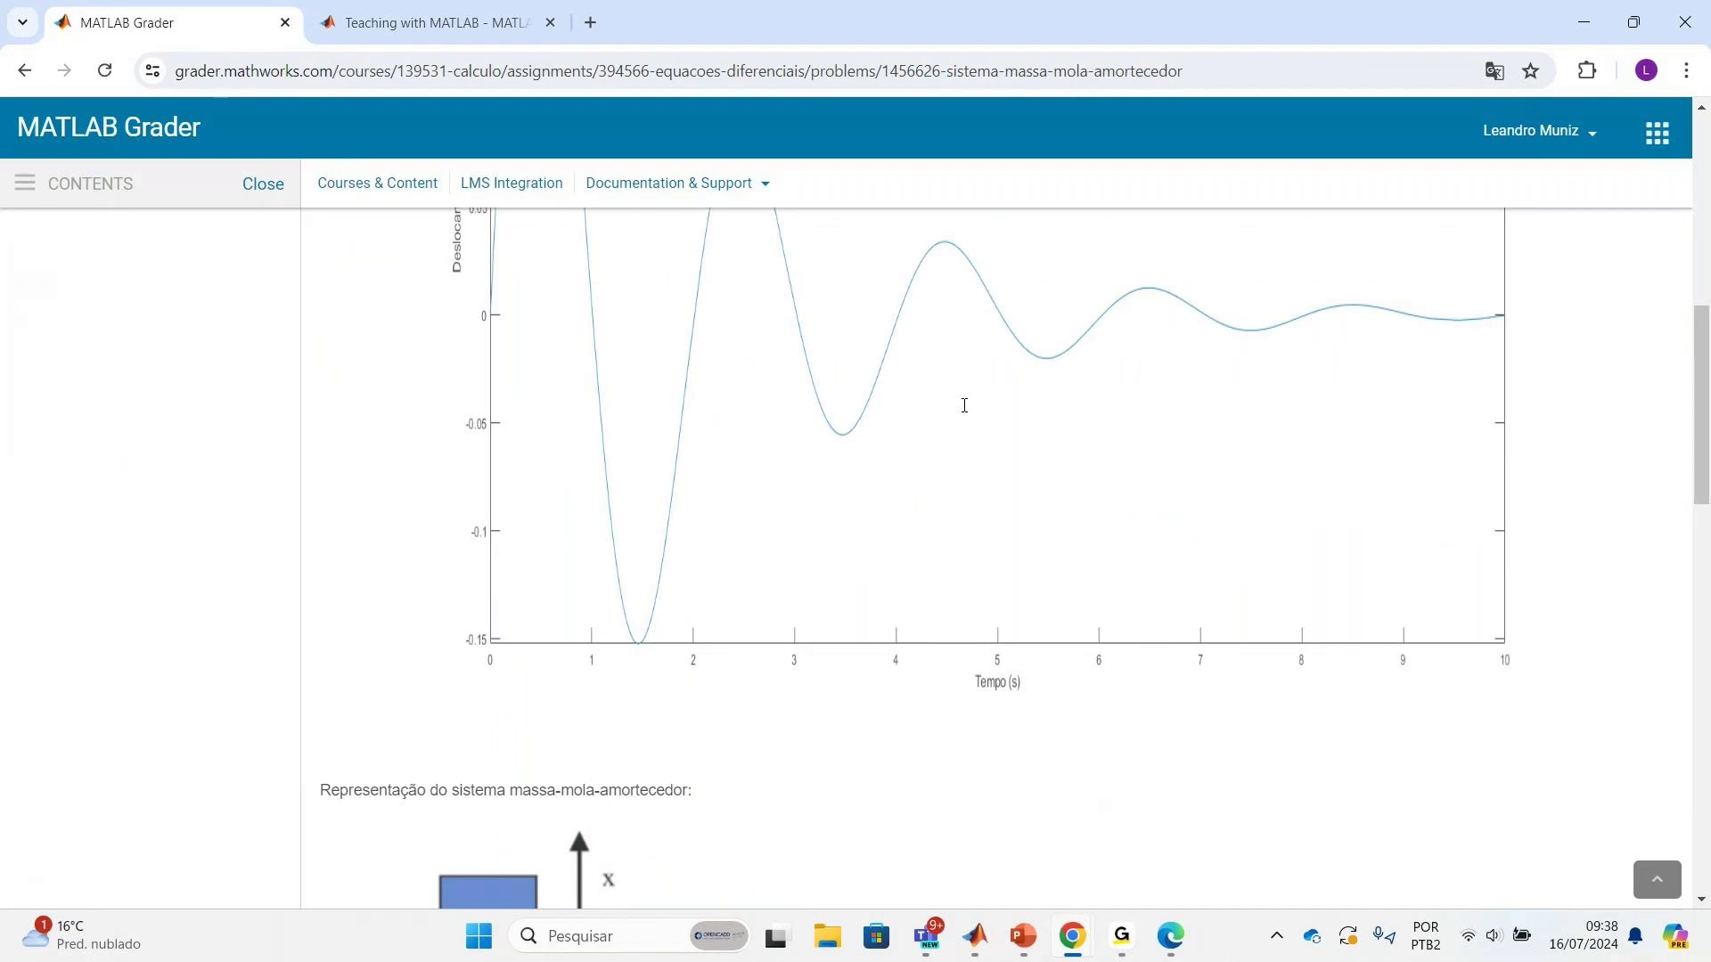
{"action": "scroll", "coordinate": [733, 565], "scroll_direction": "up", "scroll_amount": 4}
{"action": "scroll", "coordinate": [886, 565], "scroll_direction": "down", "scroll_amount": 8}
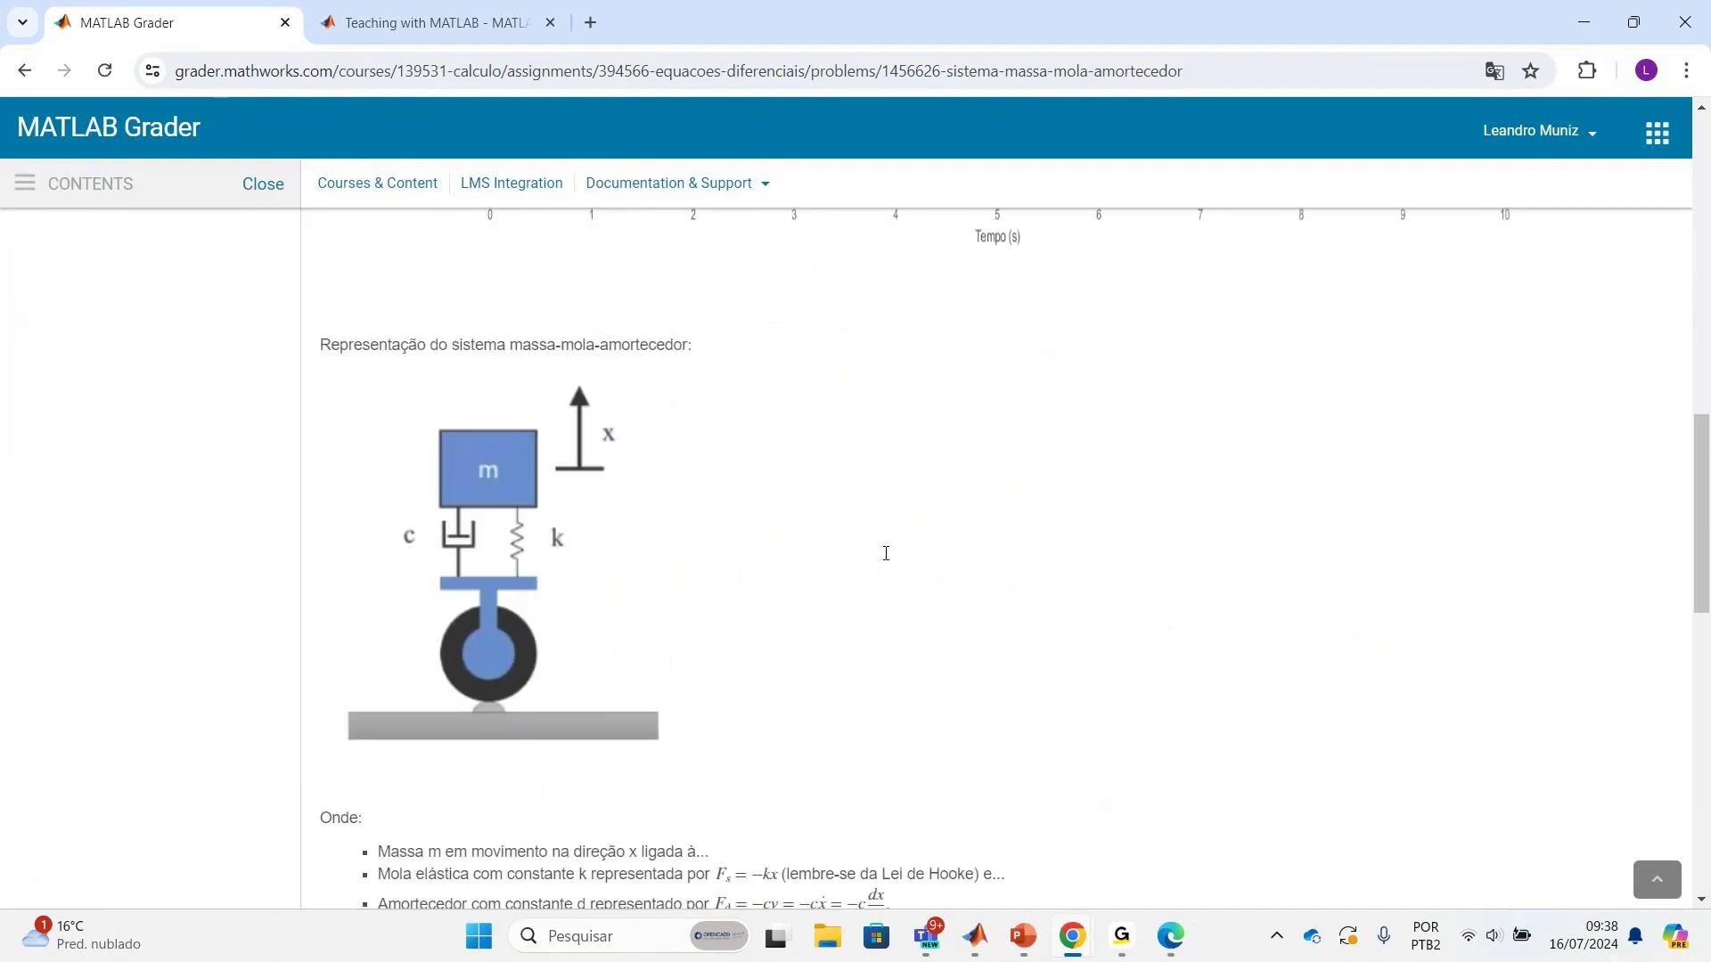
{"action": "scroll", "coordinate": [886, 553], "scroll_direction": "down", "scroll_amount": 3}
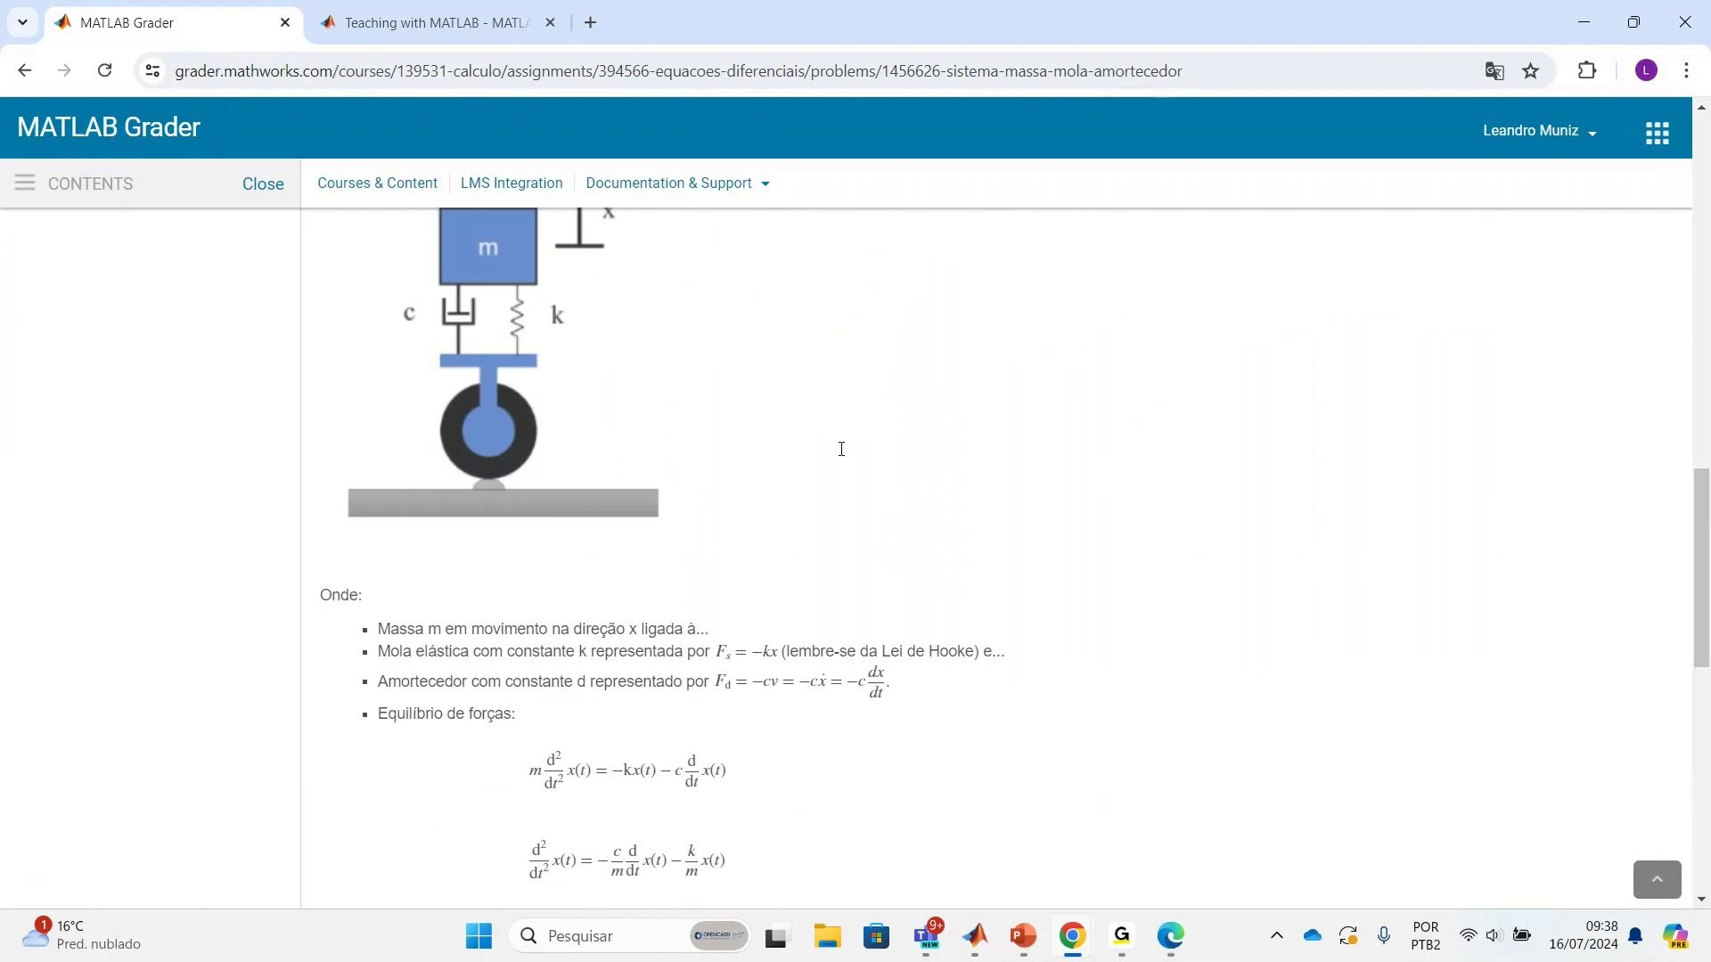
{"action": "scroll", "coordinate": [841, 449], "scroll_direction": "down", "scroll_amount": 9}
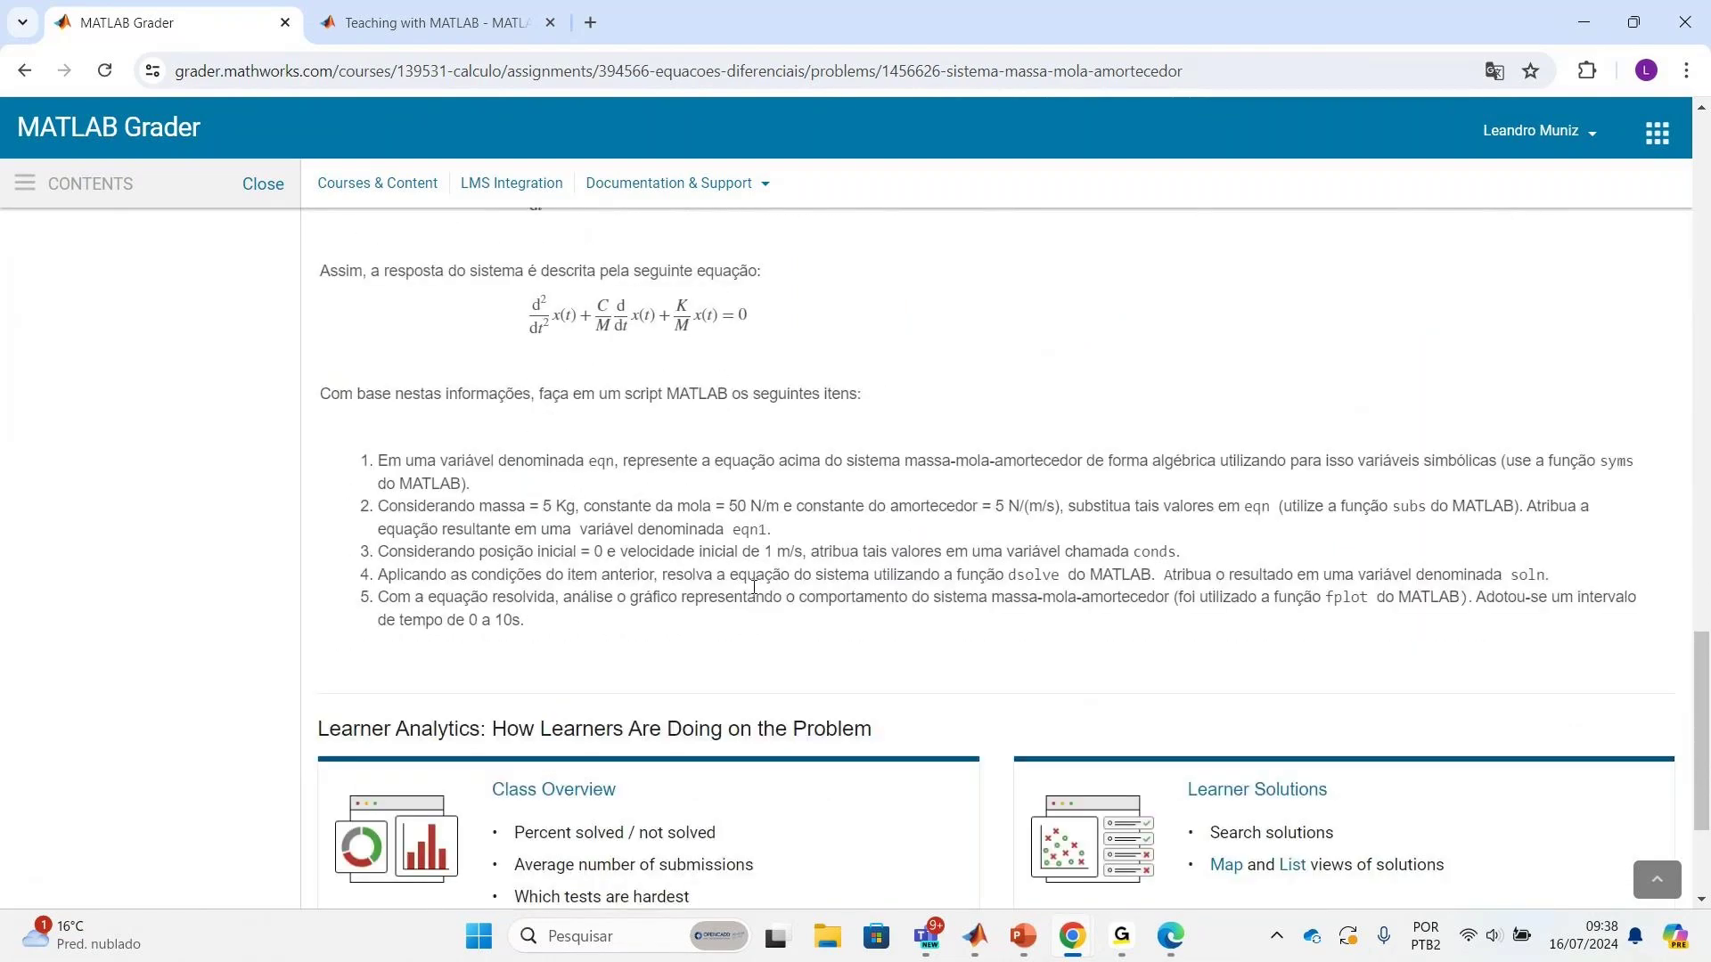
{"action": "scroll", "coordinate": [748, 606], "scroll_direction": "up", "scroll_amount": 3}
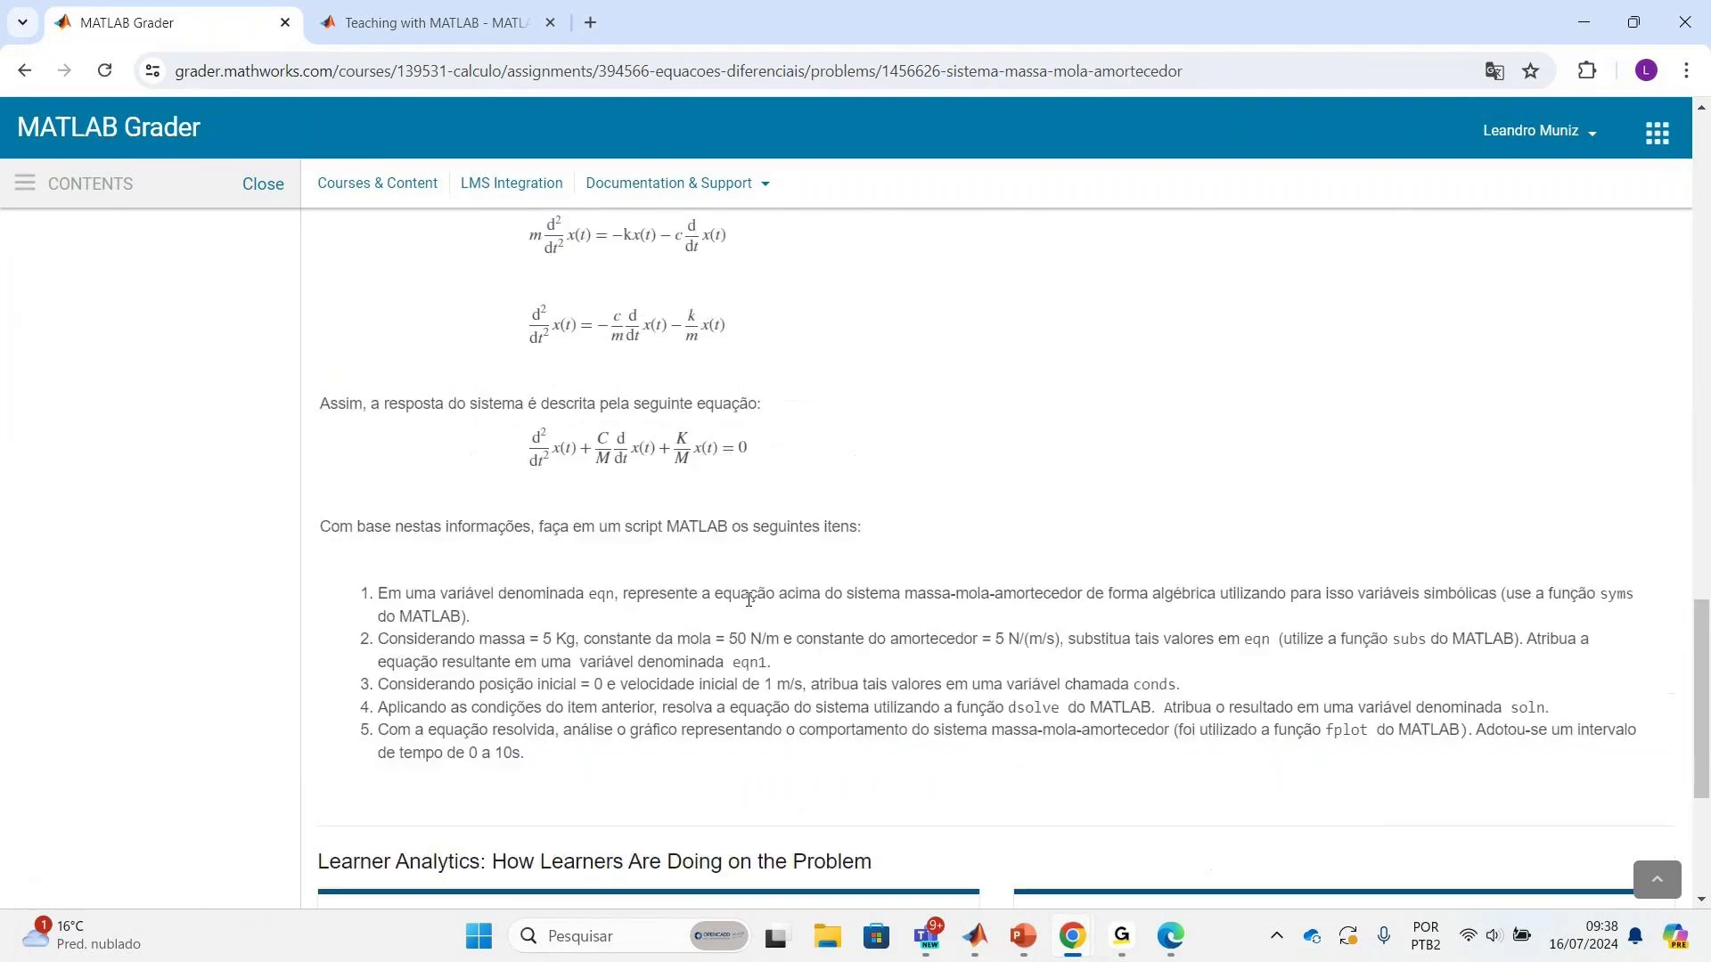
{"action": "scroll", "coordinate": [749, 598], "scroll_direction": "down", "scroll_amount": 4}
{"action": "scroll", "coordinate": [749, 599], "scroll_direction": "up", "scroll_amount": 12}
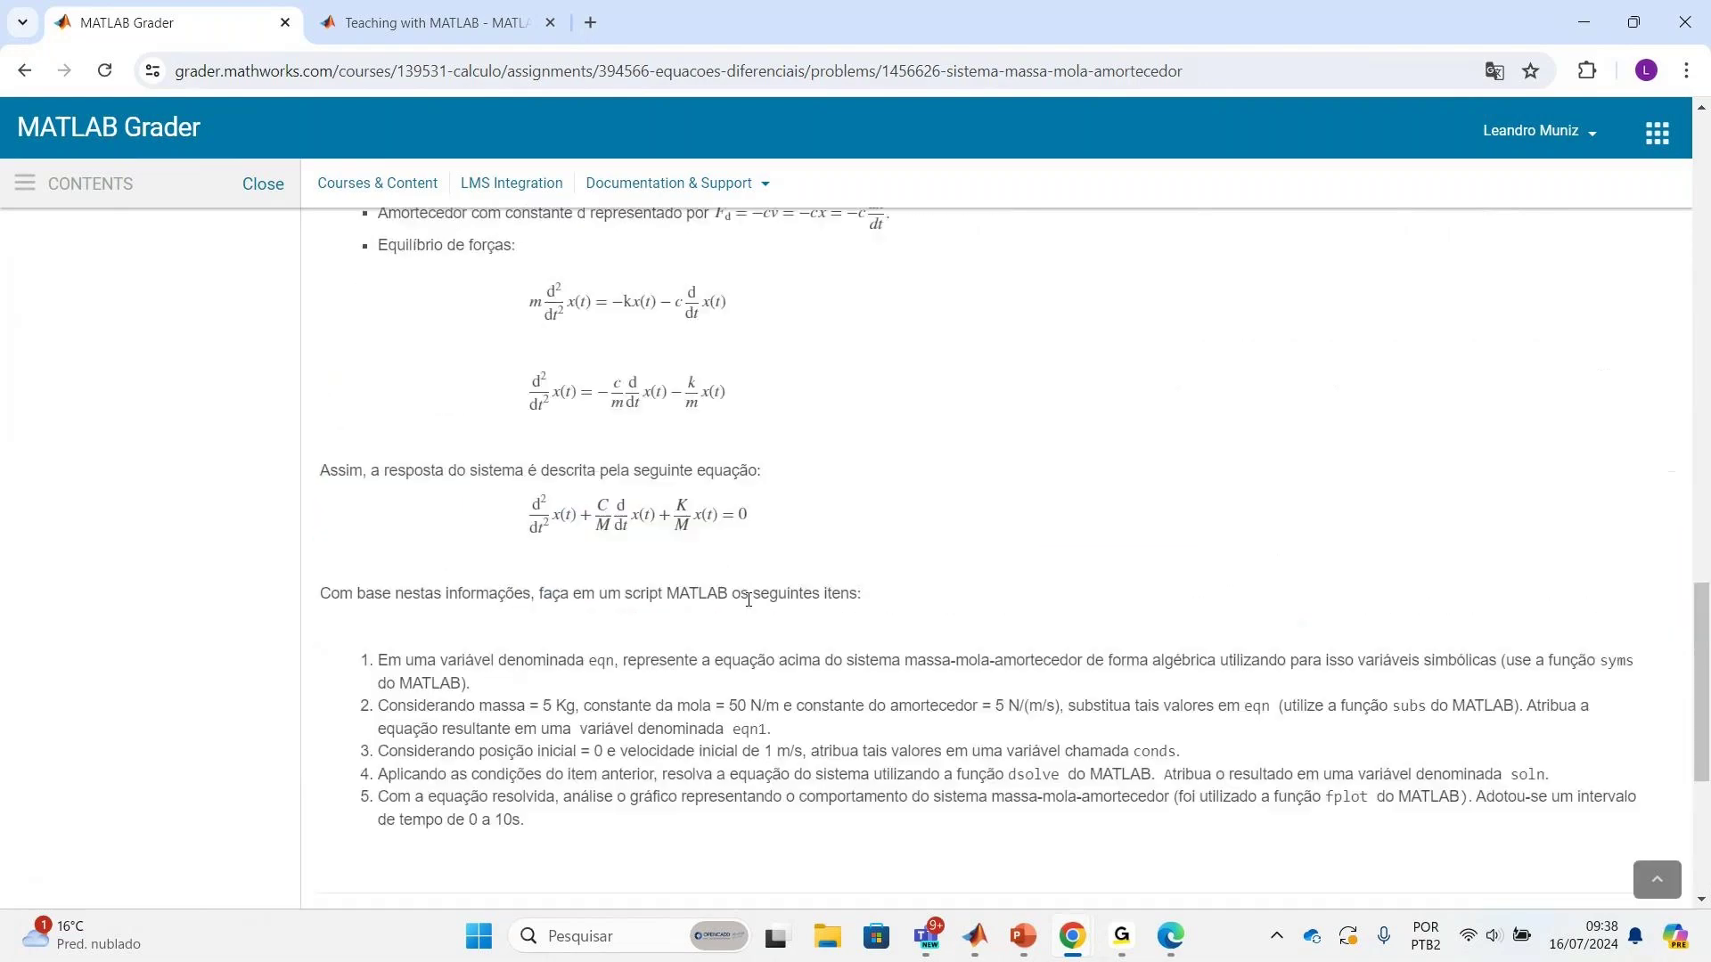
{"action": "scroll", "coordinate": [749, 599], "scroll_direction": "up", "scroll_amount": 5}
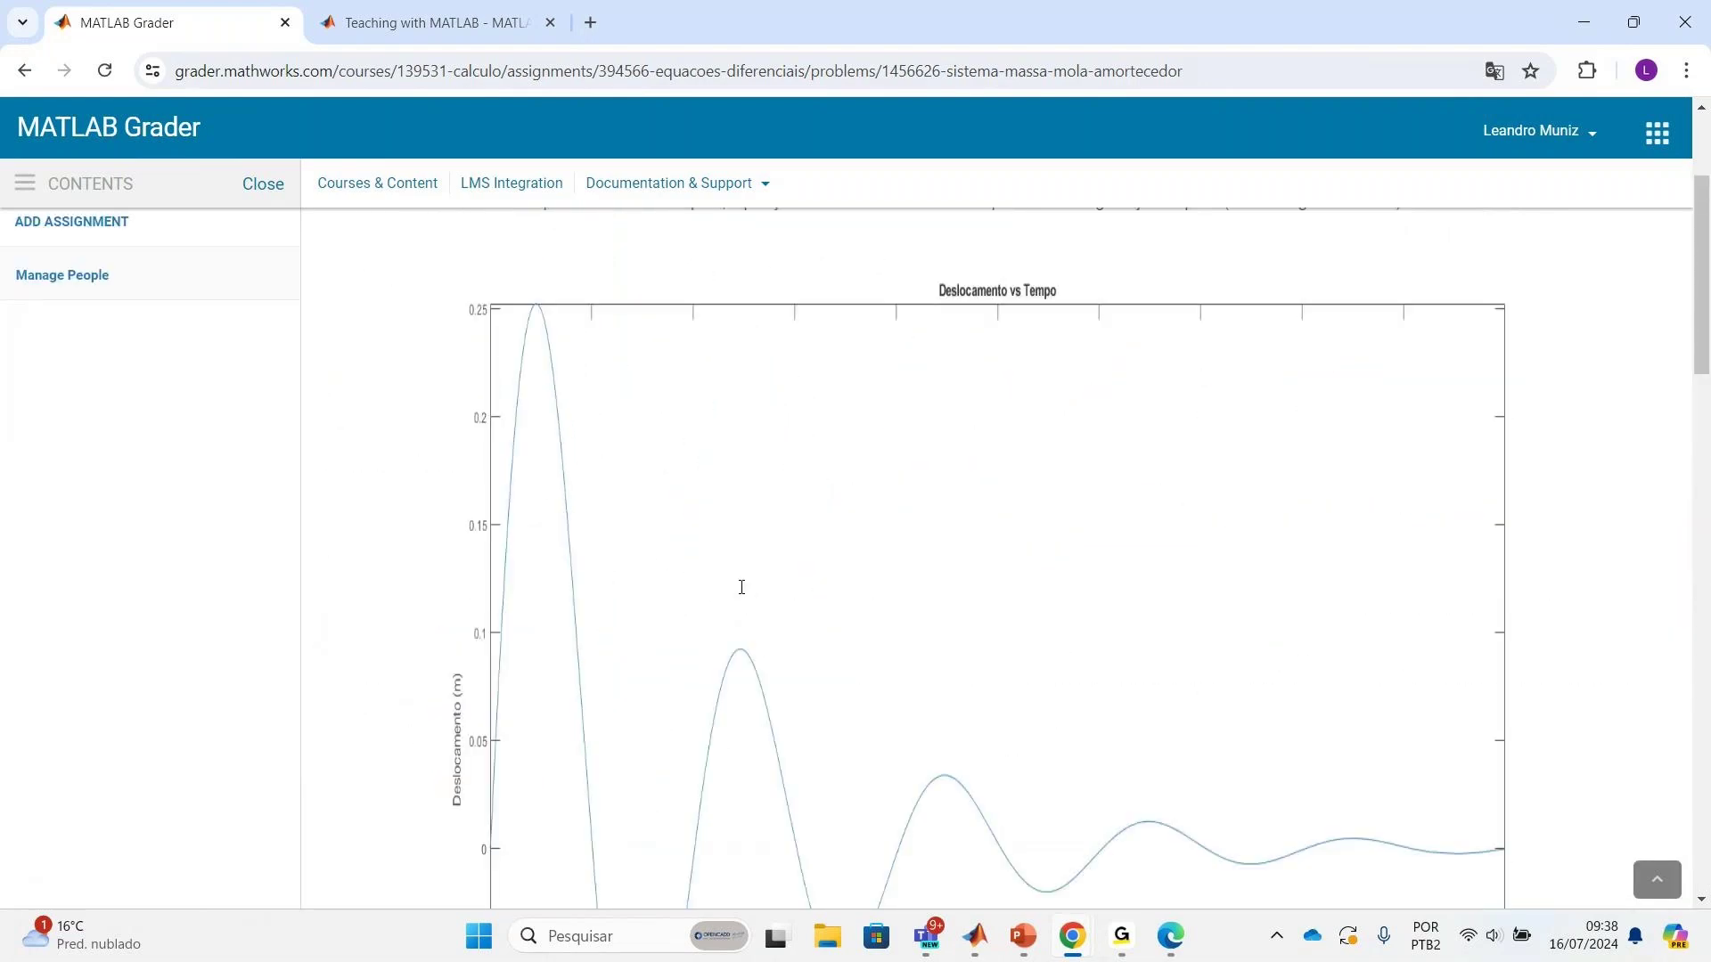
{"action": "scroll", "coordinate": [741, 587], "scroll_direction": "up", "scroll_amount": 3}
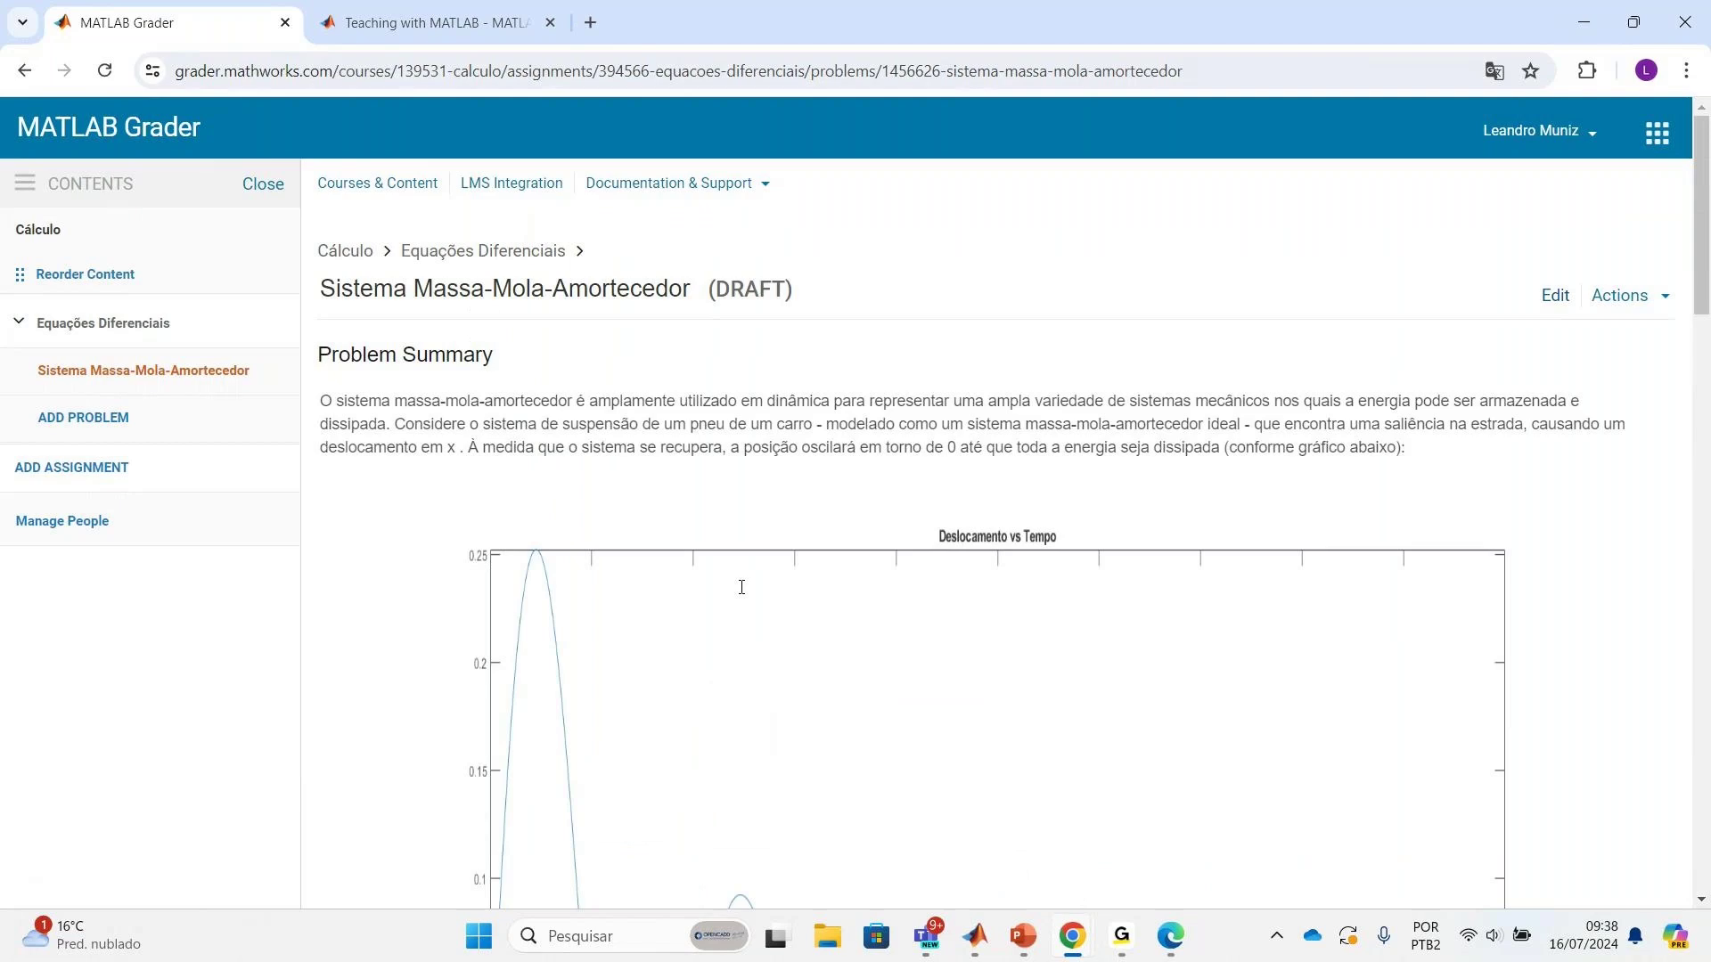
Step: Open the Sistema Massa-Mola-Amortecedor problem for editing and examine its reference solution code
{"action": "left_click", "coordinate": [1553, 295]}
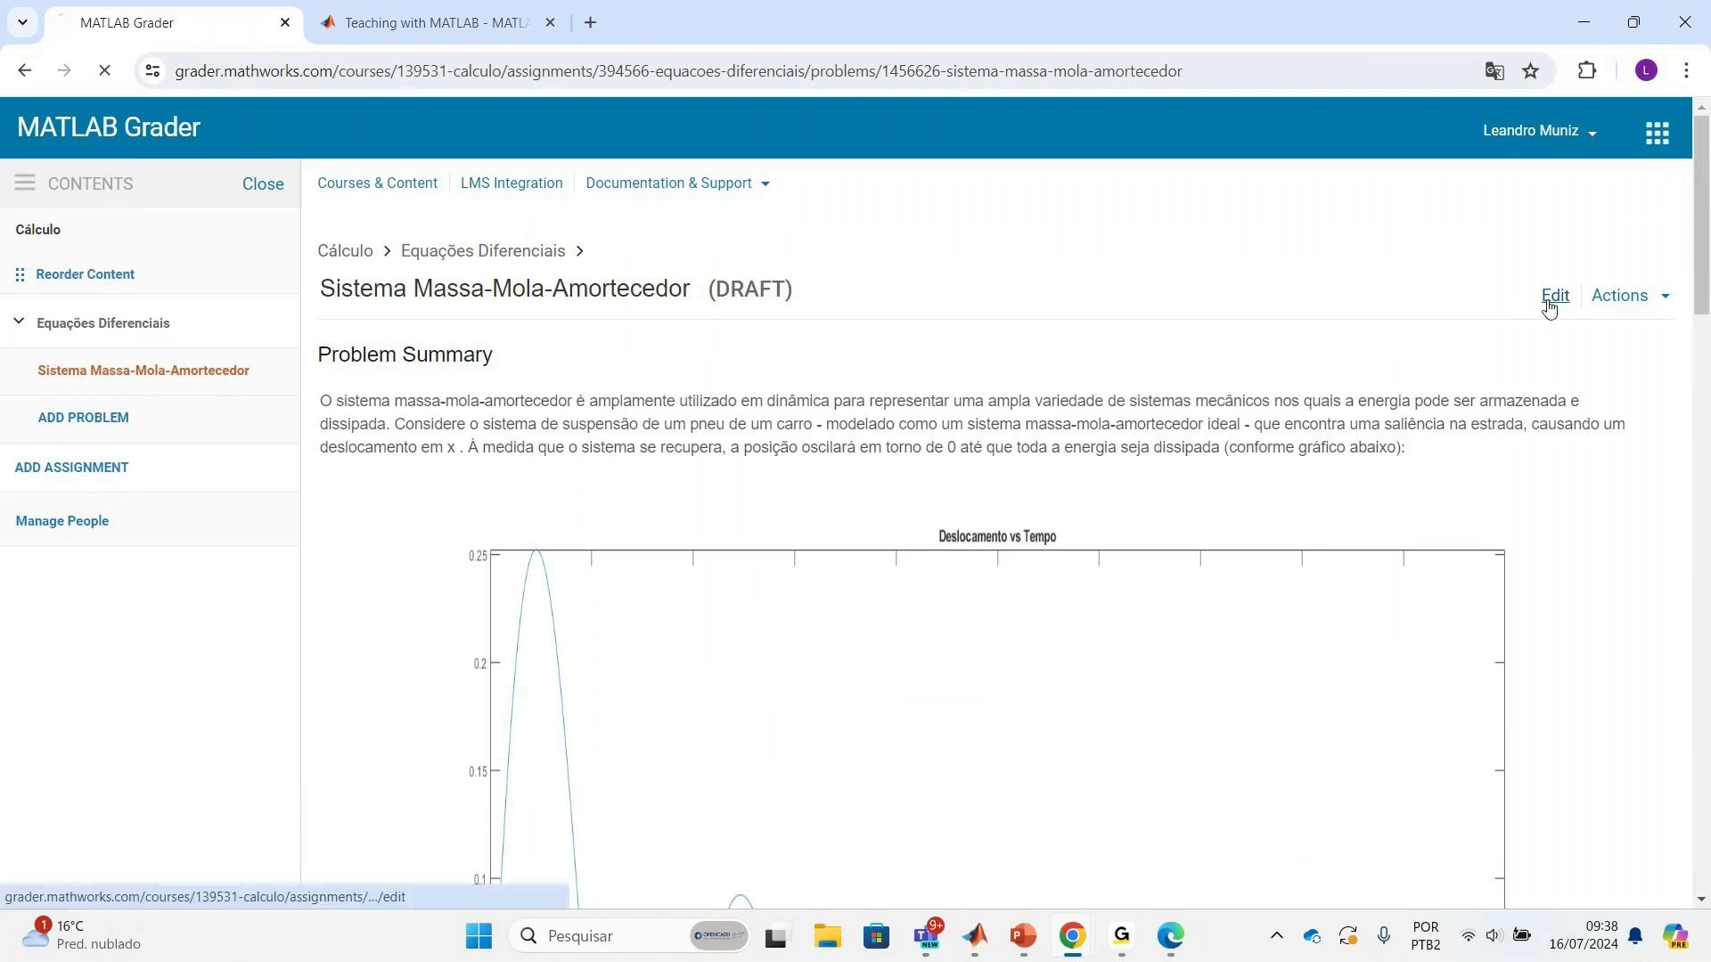
{"action": "scroll", "coordinate": [778, 629], "scroll_direction": "down", "scroll_amount": 20}
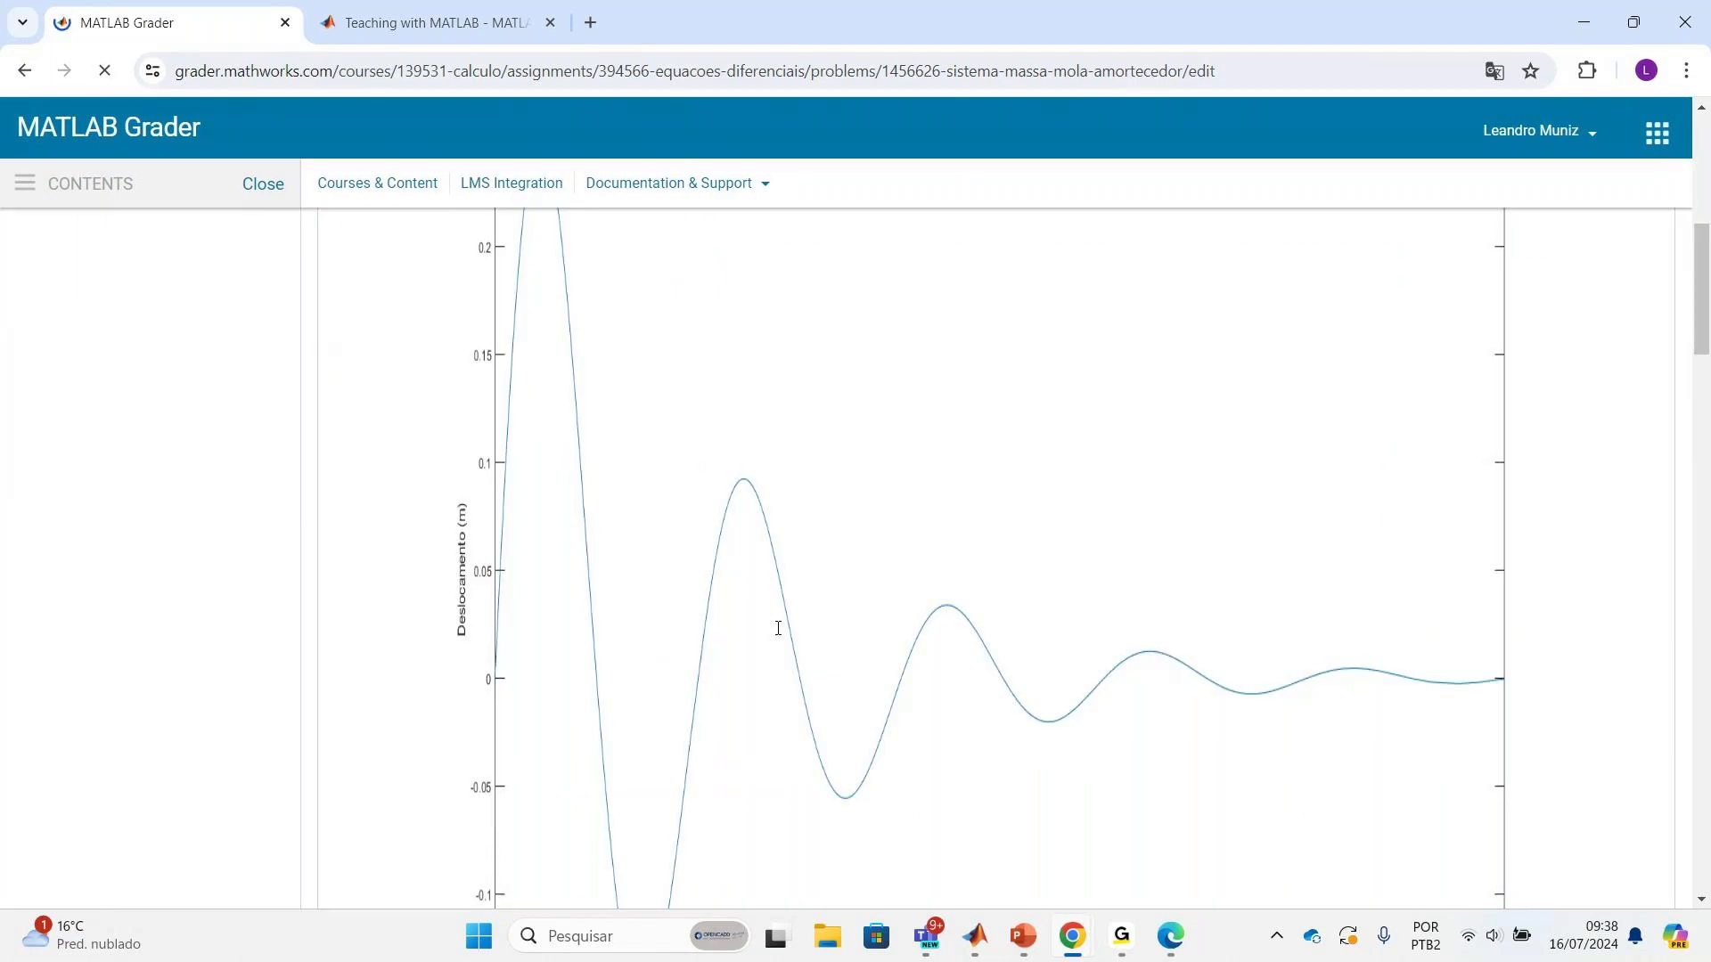
{"action": "scroll", "coordinate": [778, 628], "scroll_direction": "down", "scroll_amount": 6}
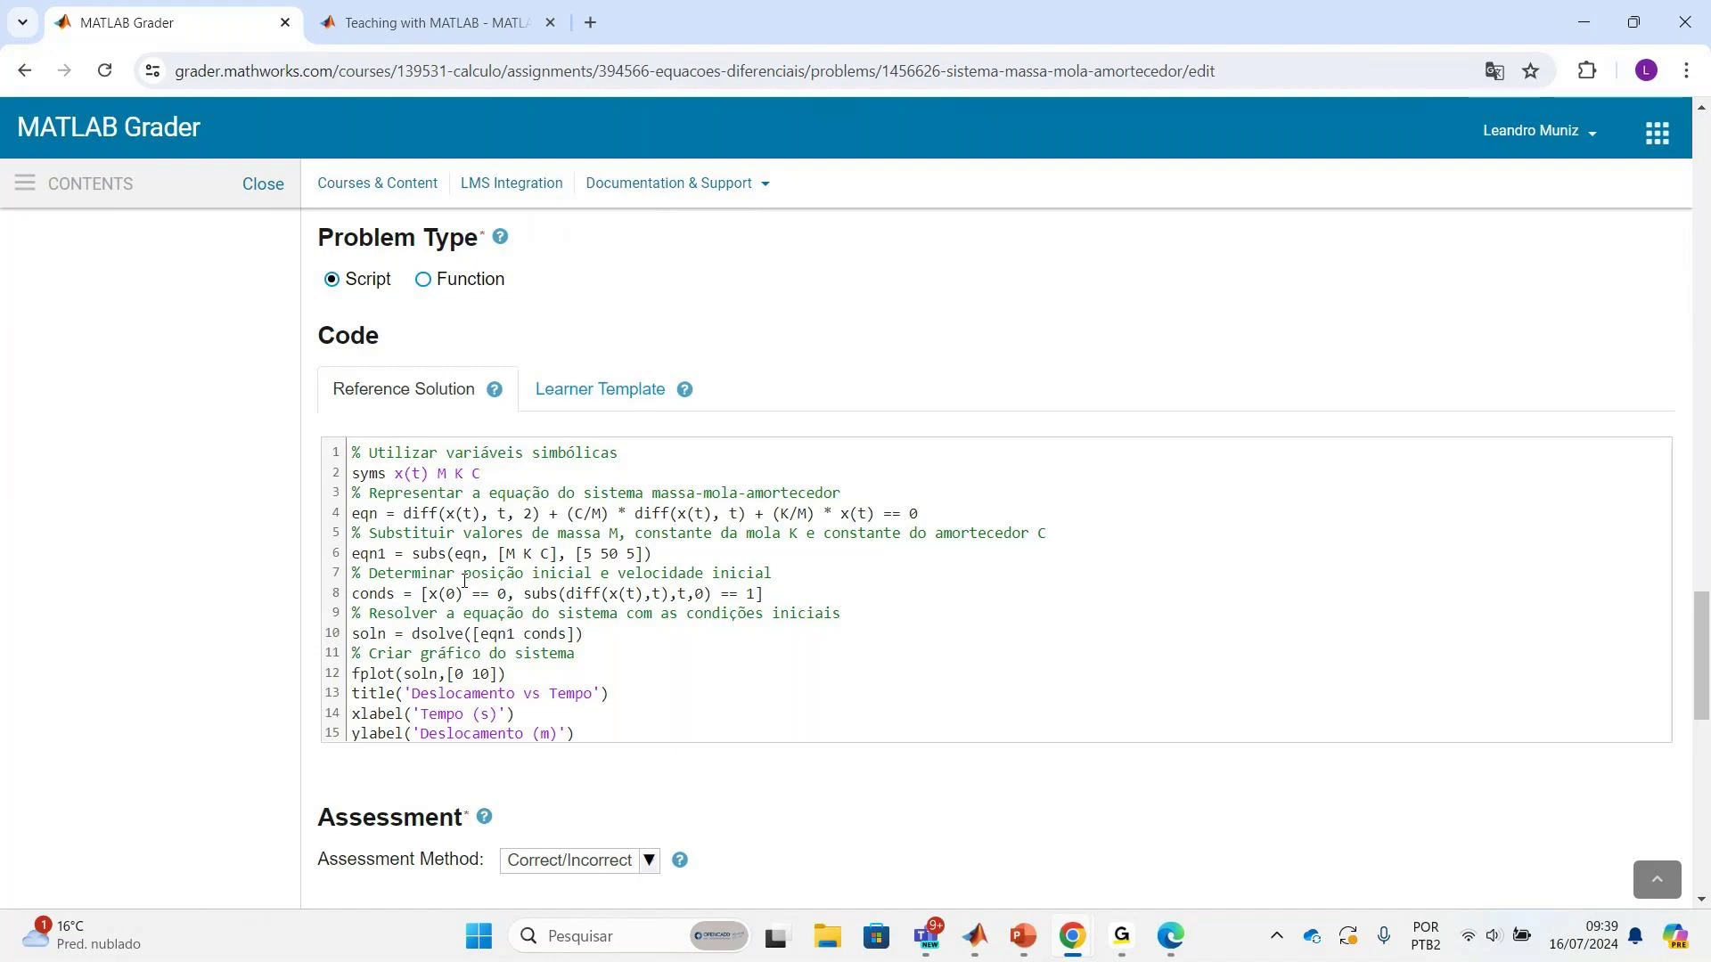
Step: Compare the problem's learner template with its reference solution, and minimize the browser to return to the presentation
{"action": "left_click", "coordinate": [581, 396]}
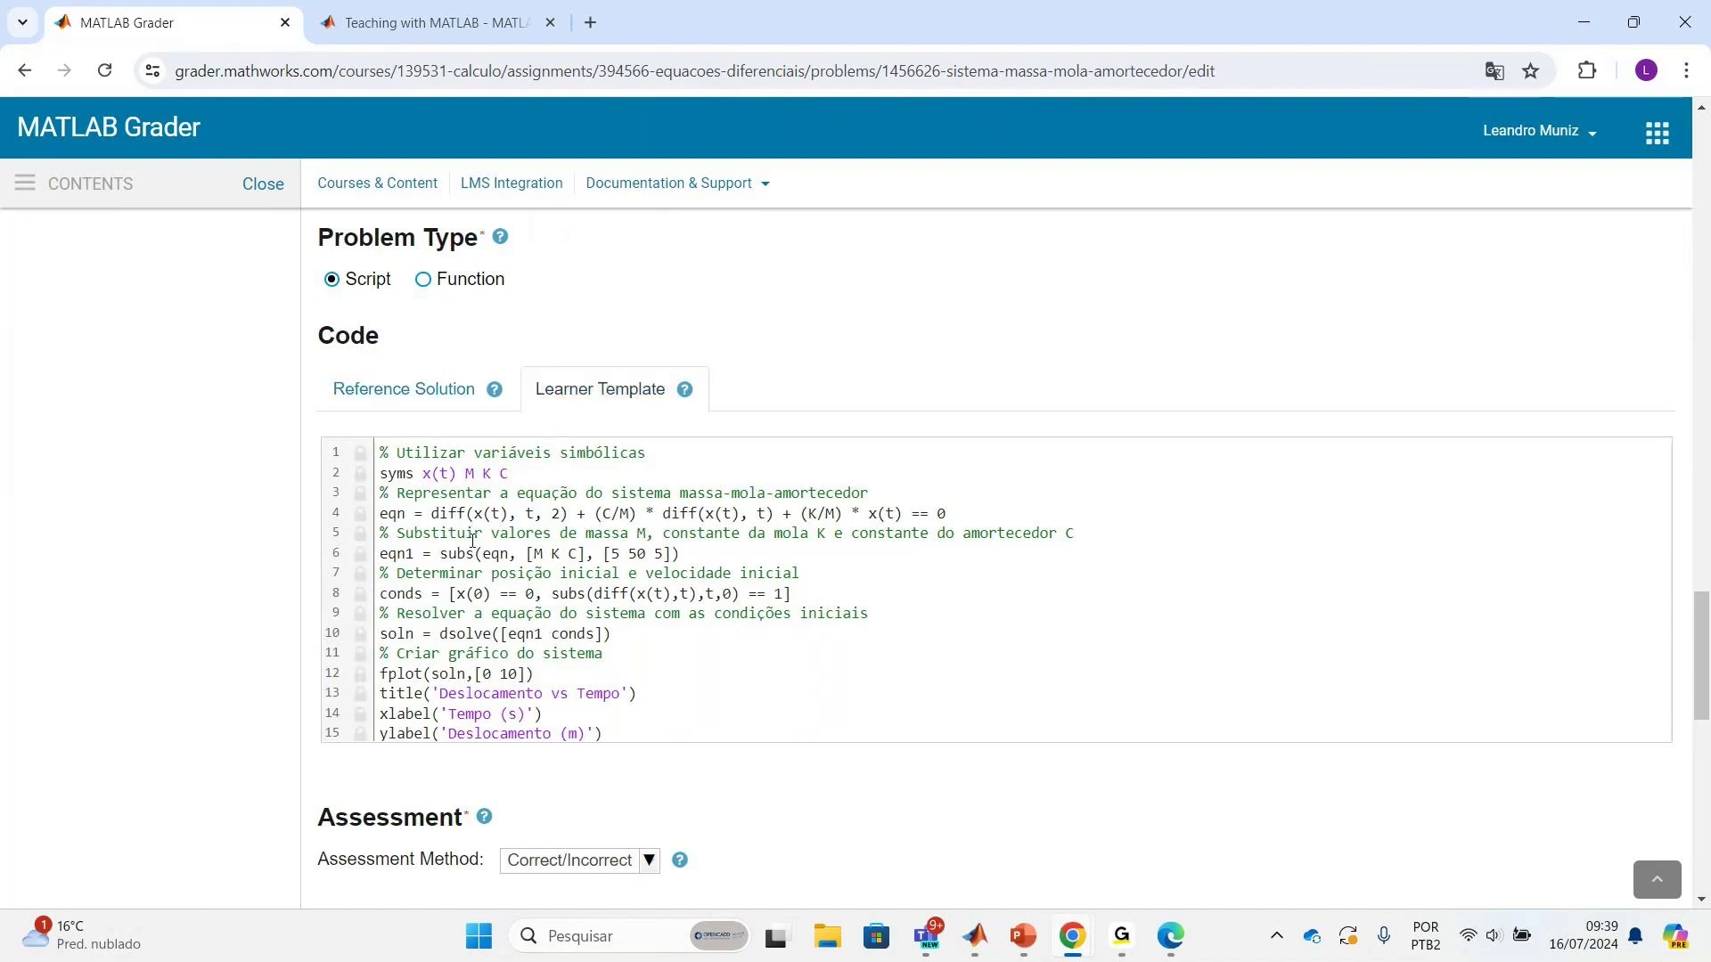
{"action": "left_click", "coordinate": [397, 395]}
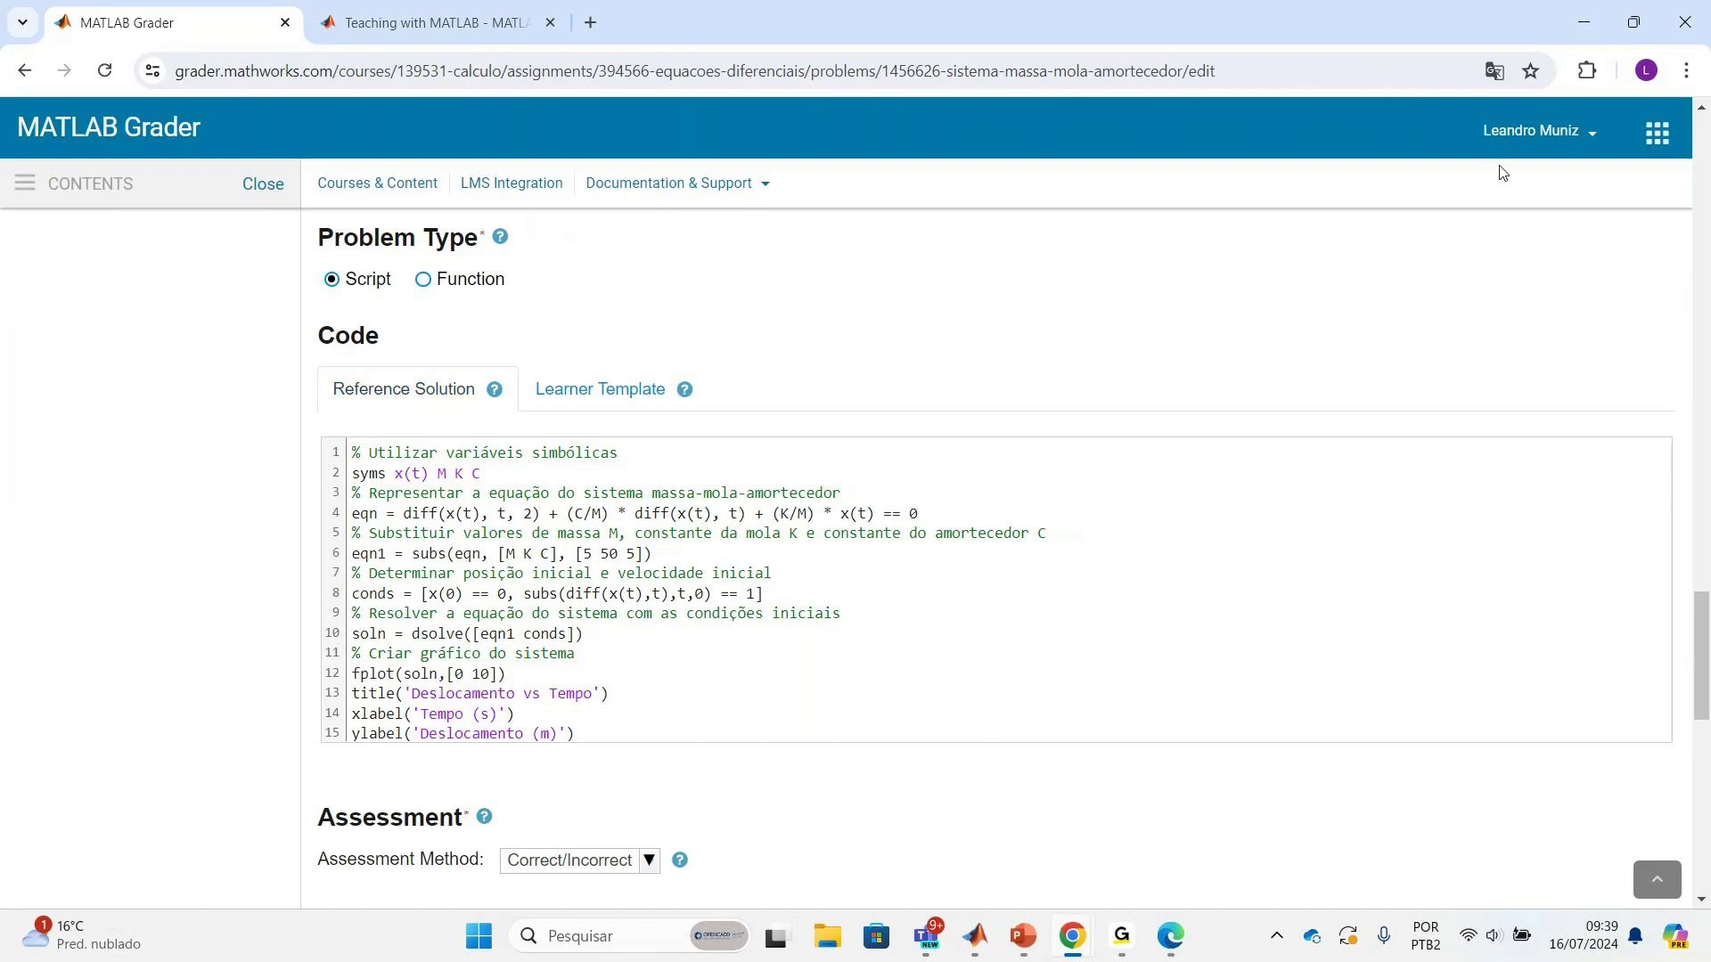
{"action": "left_click", "coordinate": [1585, 22]}
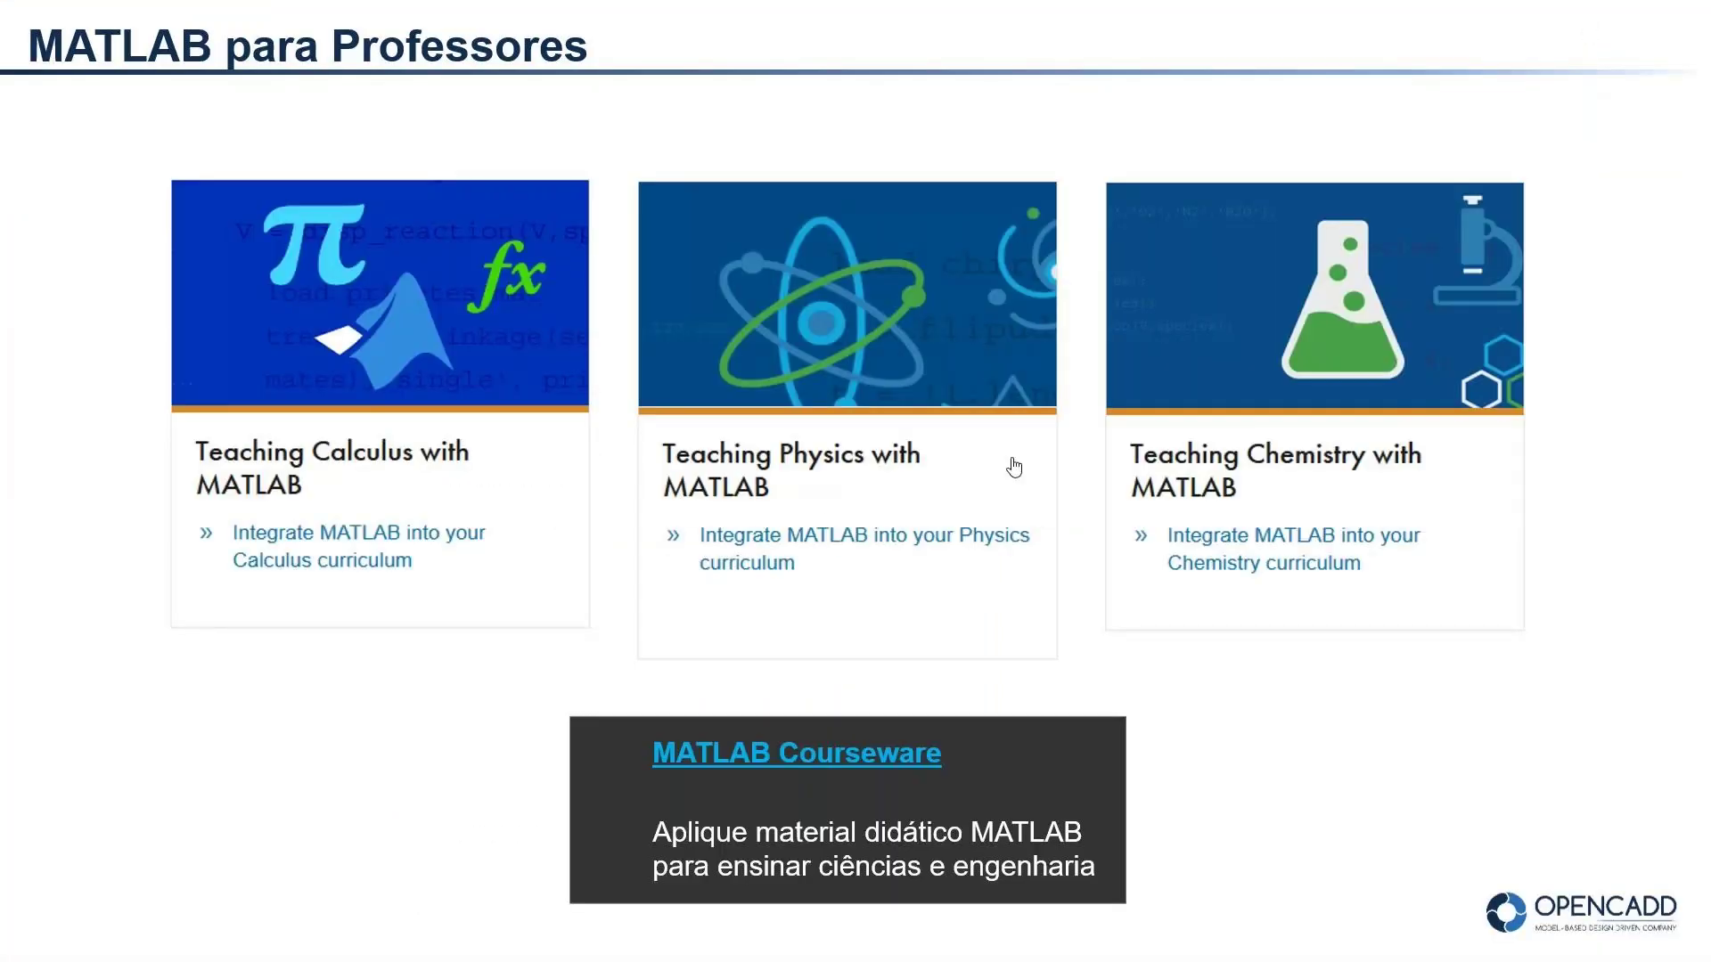